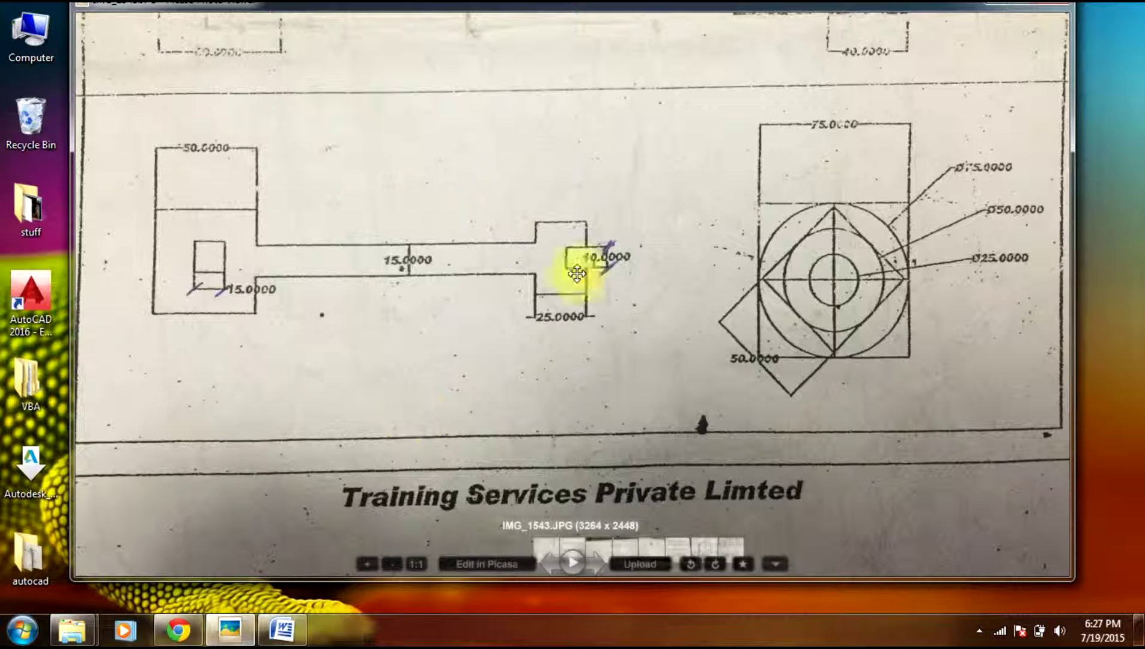
Put the reference image away, launch AutoCAD 2016 and start a new blank drawing.
{"action": "left_click", "coordinate": [993, 5]}
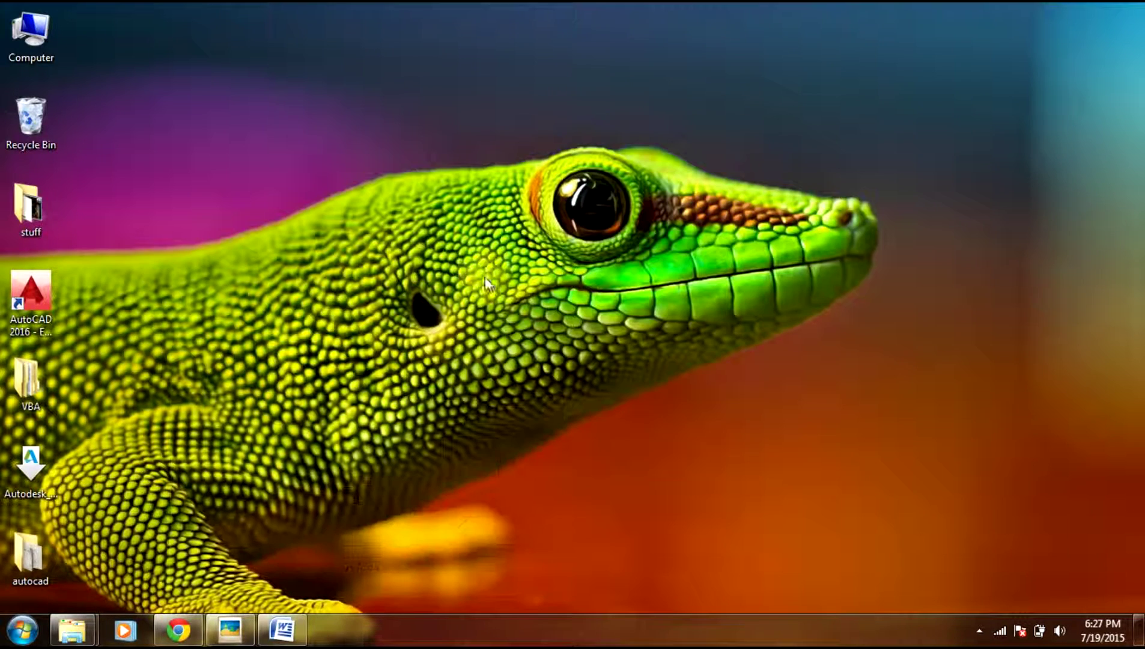
{"action": "double_click", "coordinate": [22, 295]}
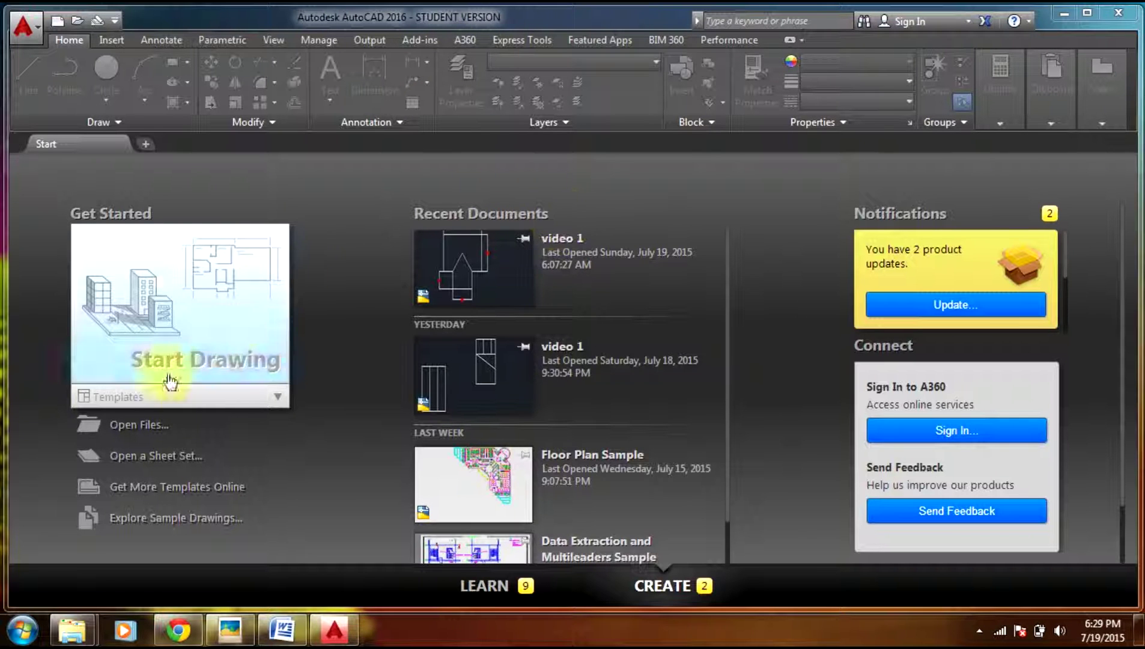
{"action": "left_click", "coordinate": [112, 396]}
{"action": "left_click", "coordinate": [122, 348]}
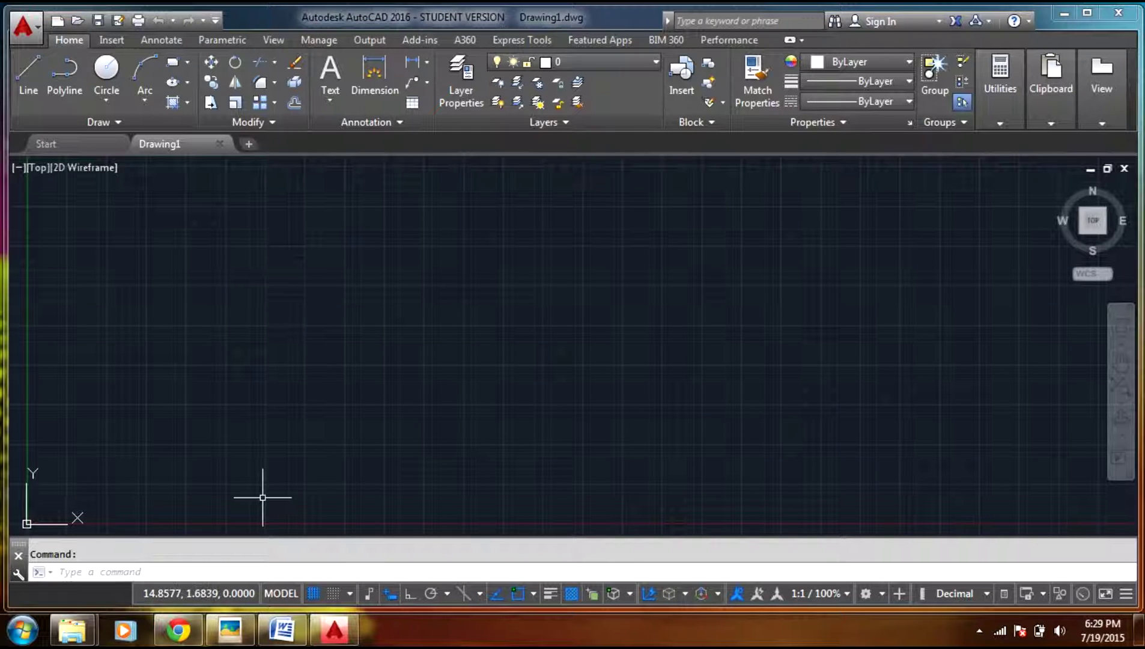
{"action": "left_click", "coordinate": [236, 635]}
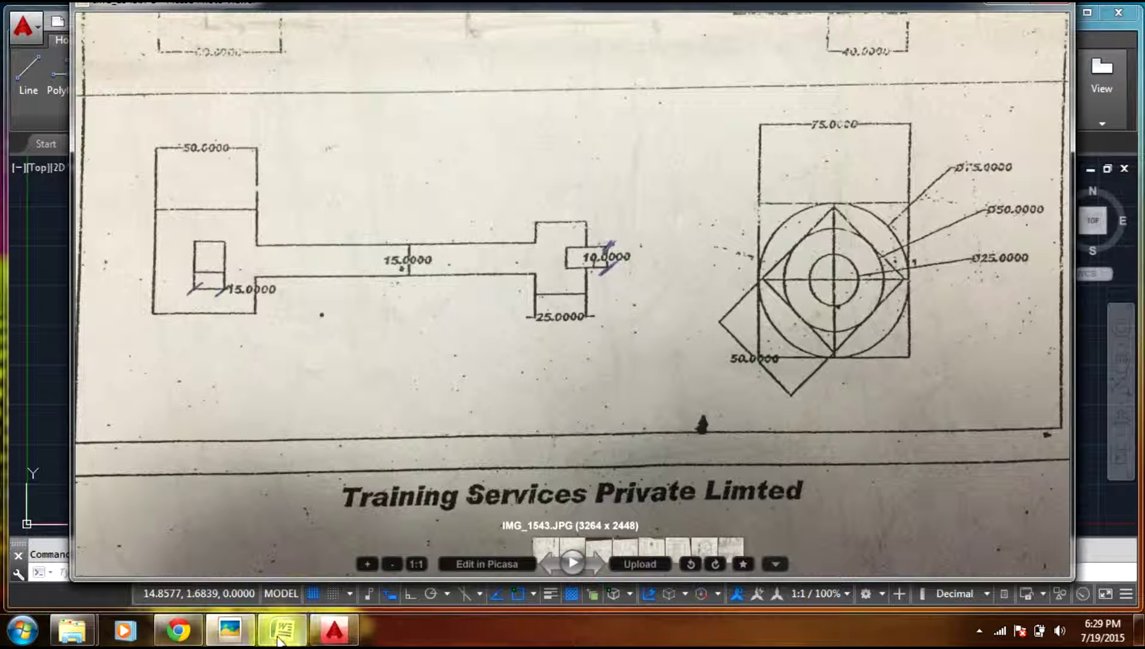
{"action": "left_click", "coordinate": [231, 630]}
{"action": "left_click", "coordinate": [28, 75]}
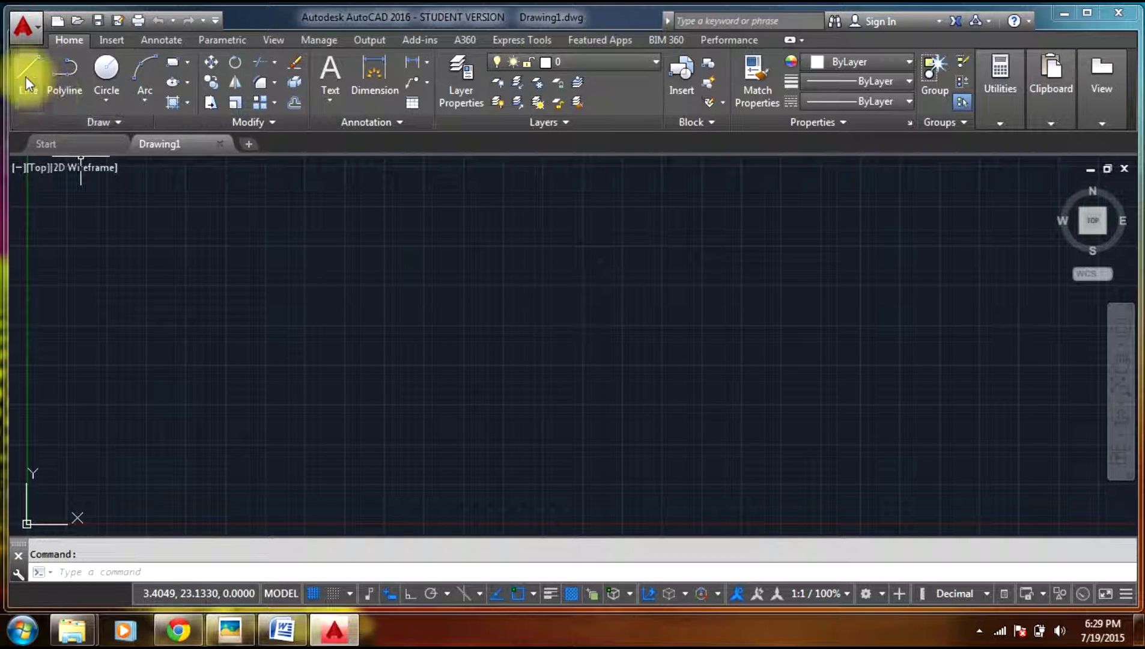
{"action": "left_click", "coordinate": [215, 258]}
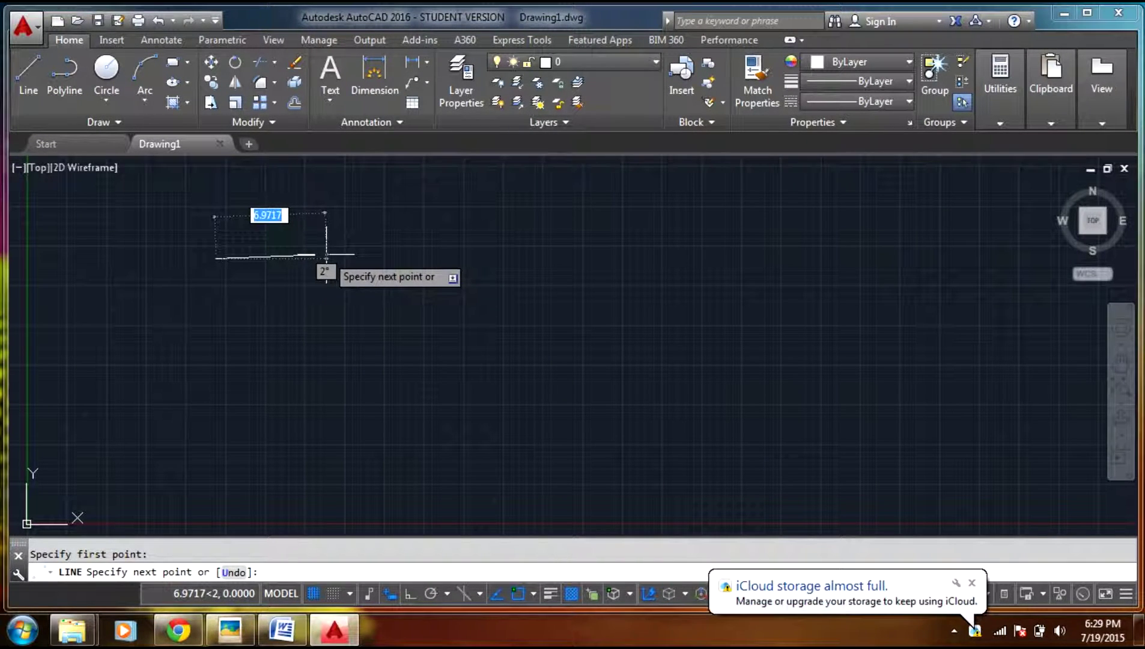
{"action": "type", "text": "50"}
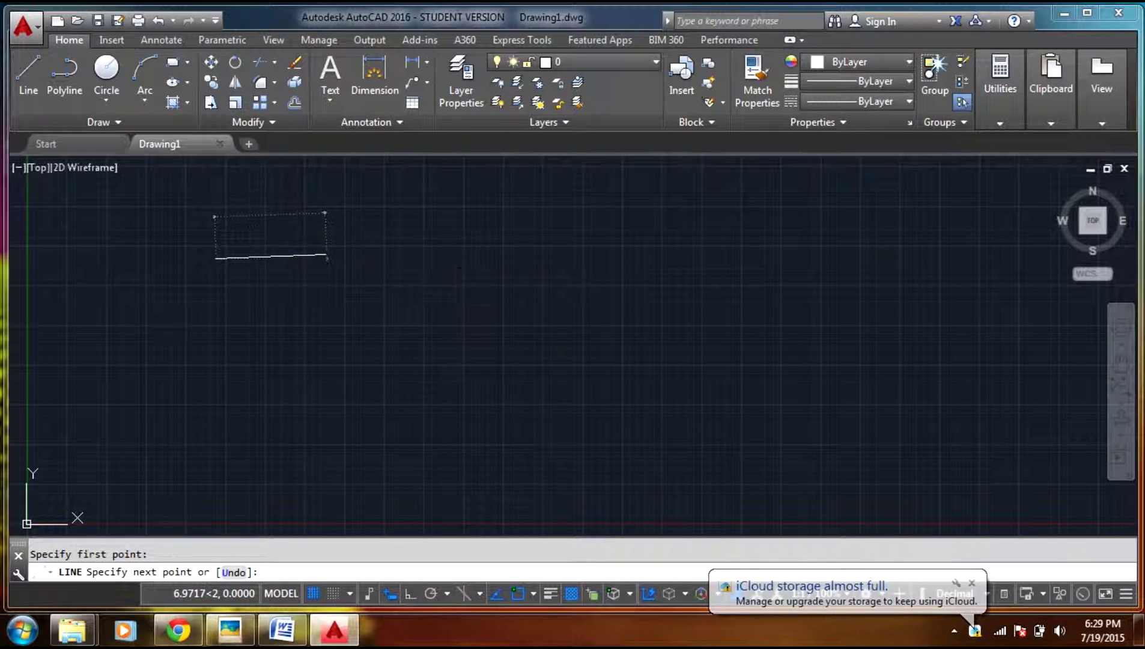
Start a line in the empty drawing, turn on Ortho and draw a 50-unit horizontal segment to the right as the profile's top edge.
{"action": "left_click", "coordinate": [28, 71]}
{"action": "left_click", "coordinate": [216, 258]}
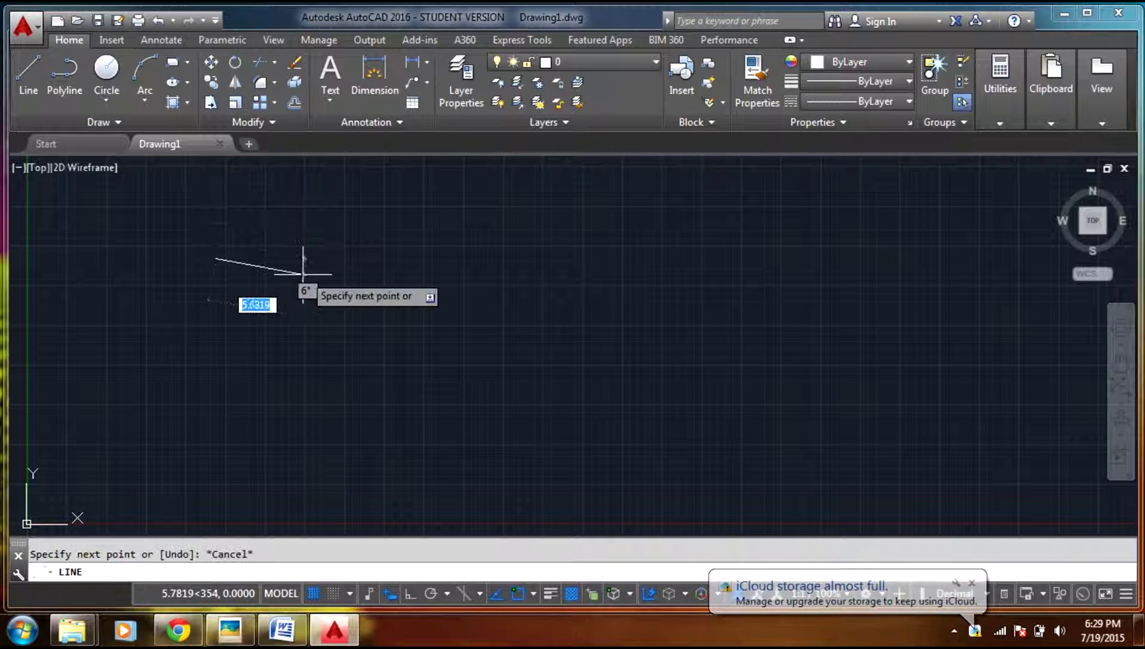
{"action": "left_click", "coordinate": [410, 598]}
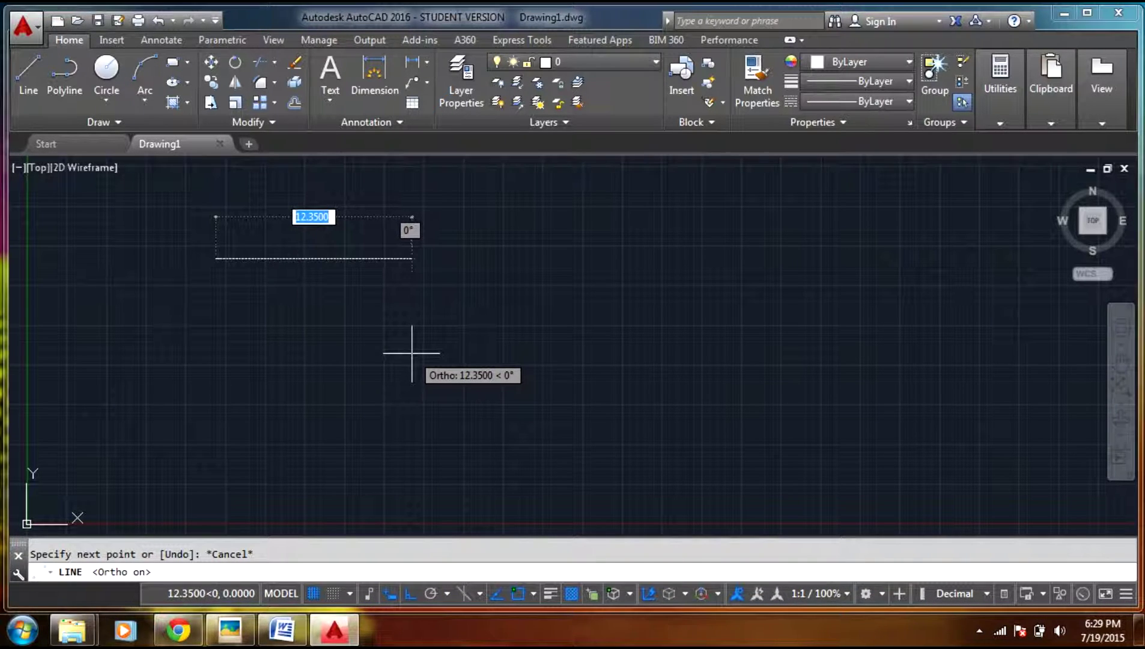
{"action": "type", "text": "50"}
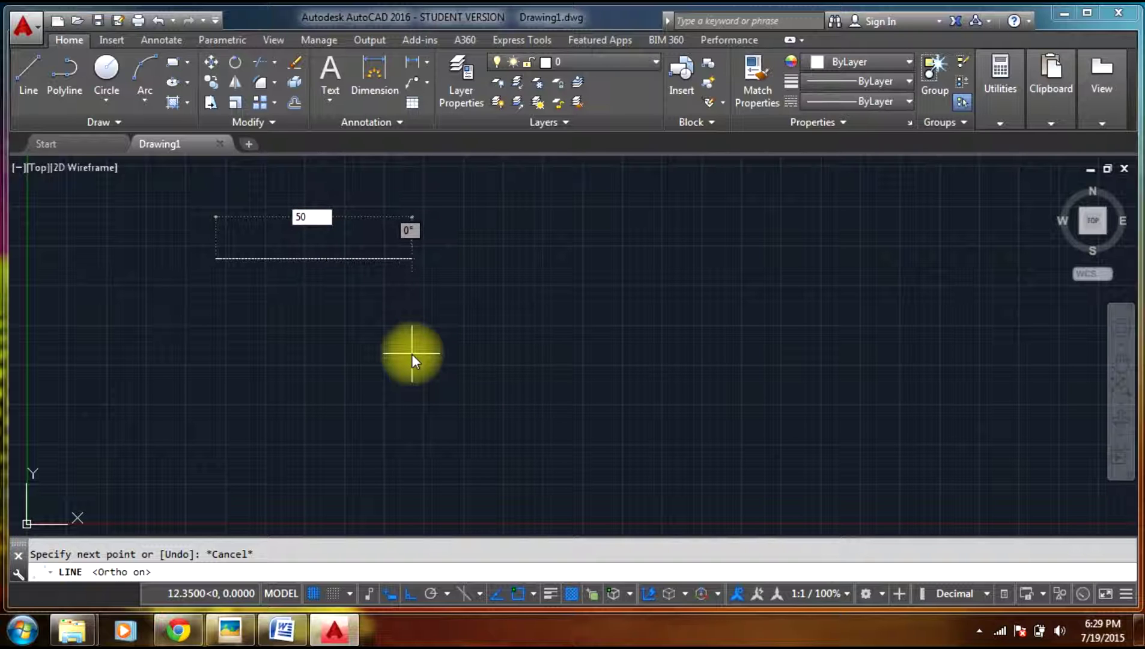
{"action": "key", "text": "Return"}
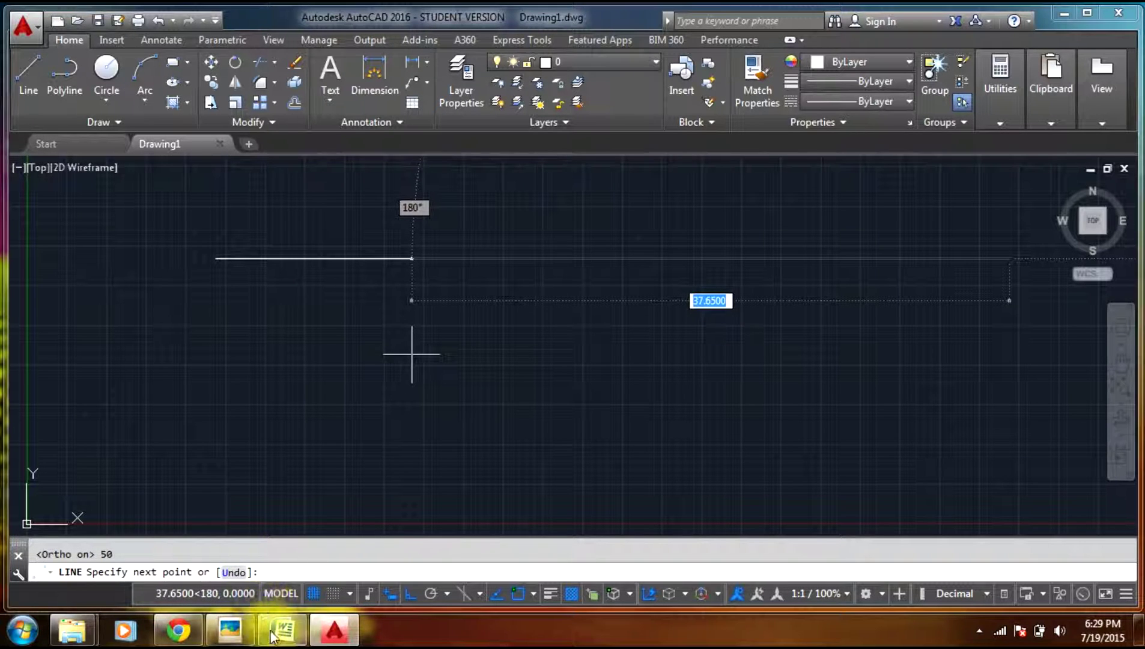
Consult the reference image and continue the line 20 units straight down from the top edge's right end.
{"action": "left_click", "coordinate": [239, 638]}
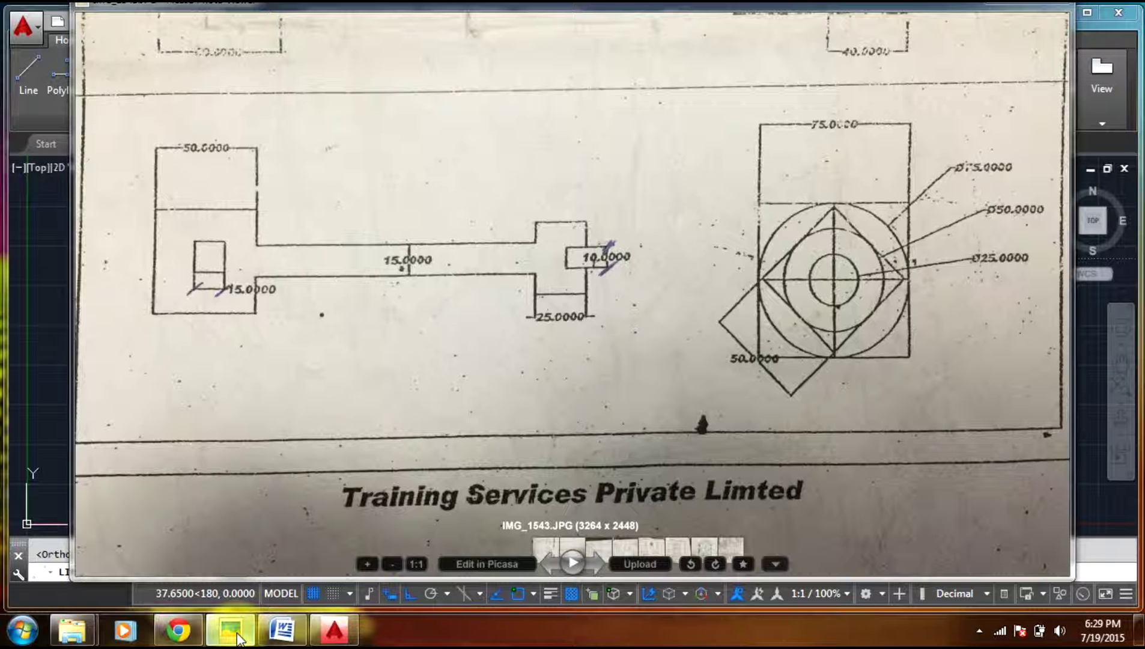
{"action": "left_click", "coordinate": [231, 631]}
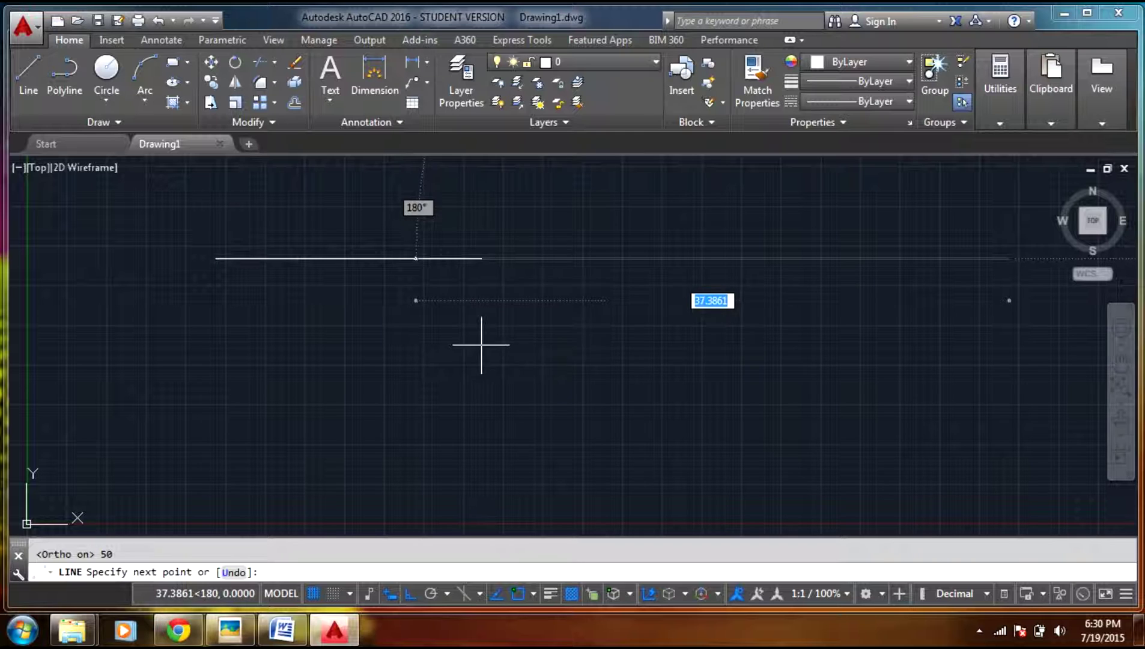
{"action": "scroll", "coordinate": [907, 257], "scroll_direction": "down", "scroll_amount": 5}
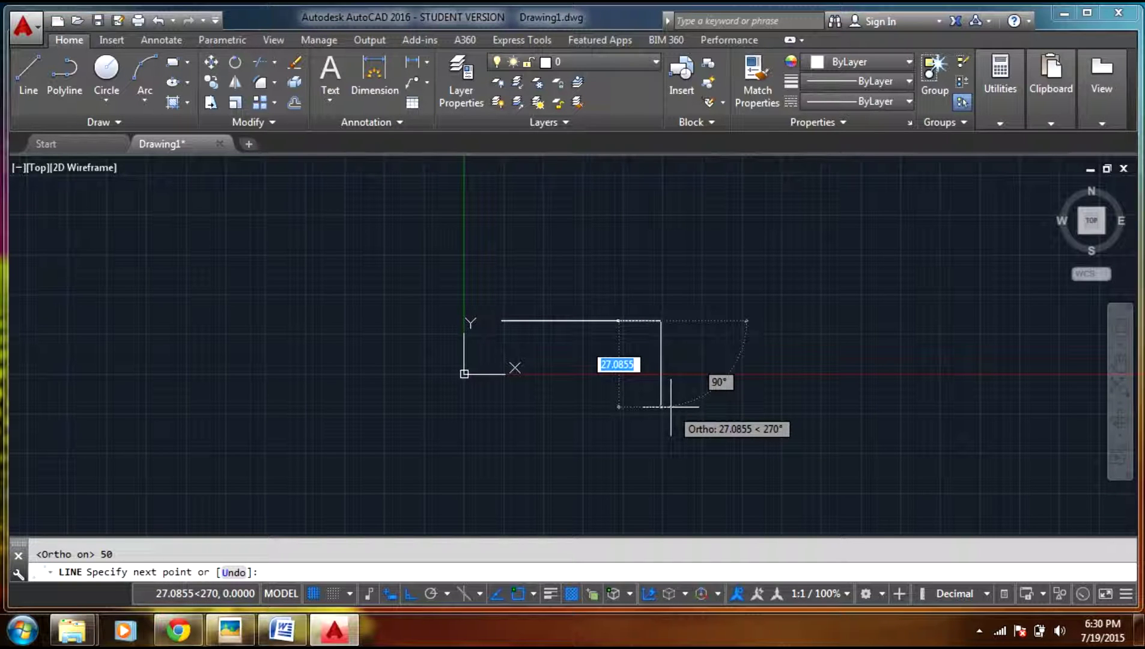
{"action": "type", "text": "20"}
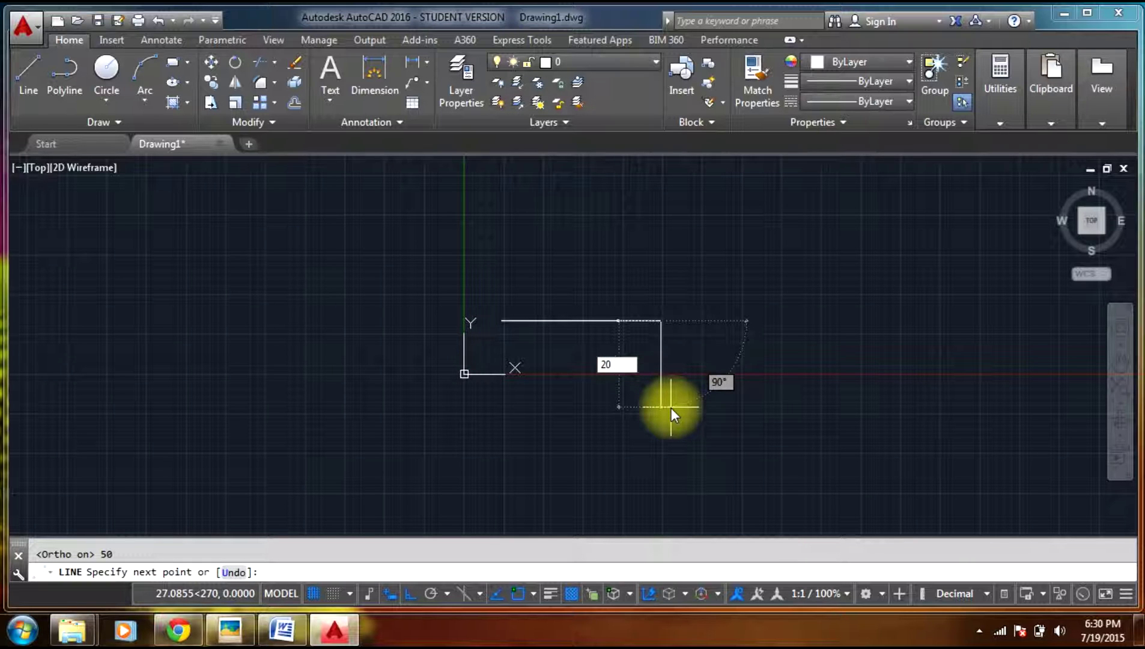
{"action": "key", "text": "Return"}
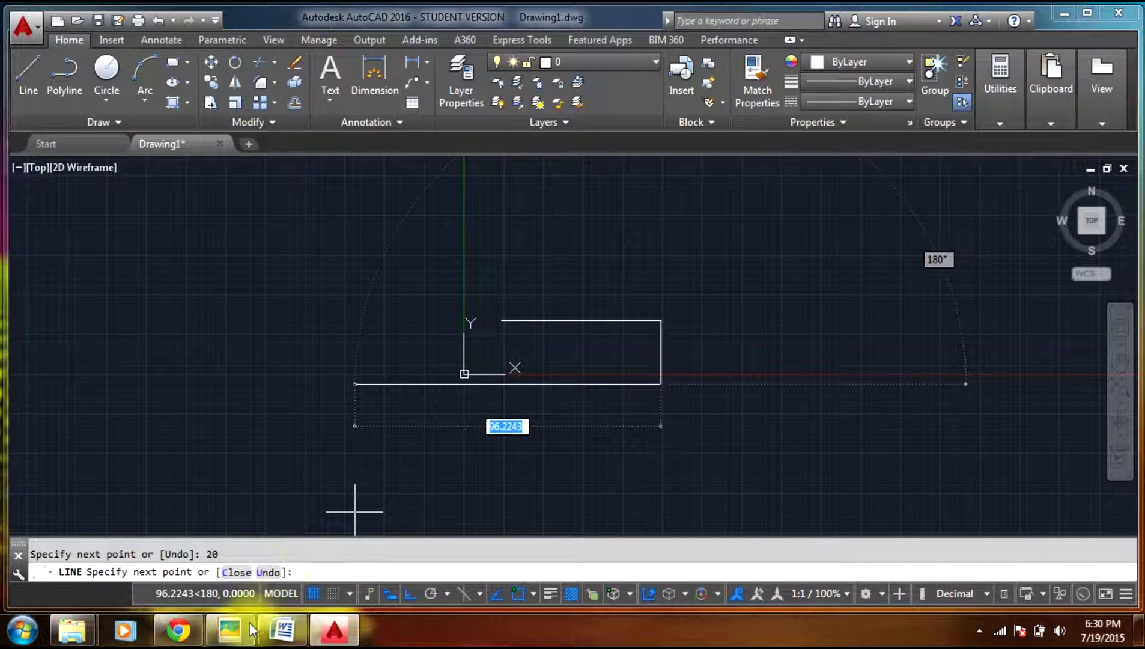
Check the reference image and extend the line 100 units to the right as the upper edge of the connecting bar.
{"action": "left_click", "coordinate": [241, 637]}
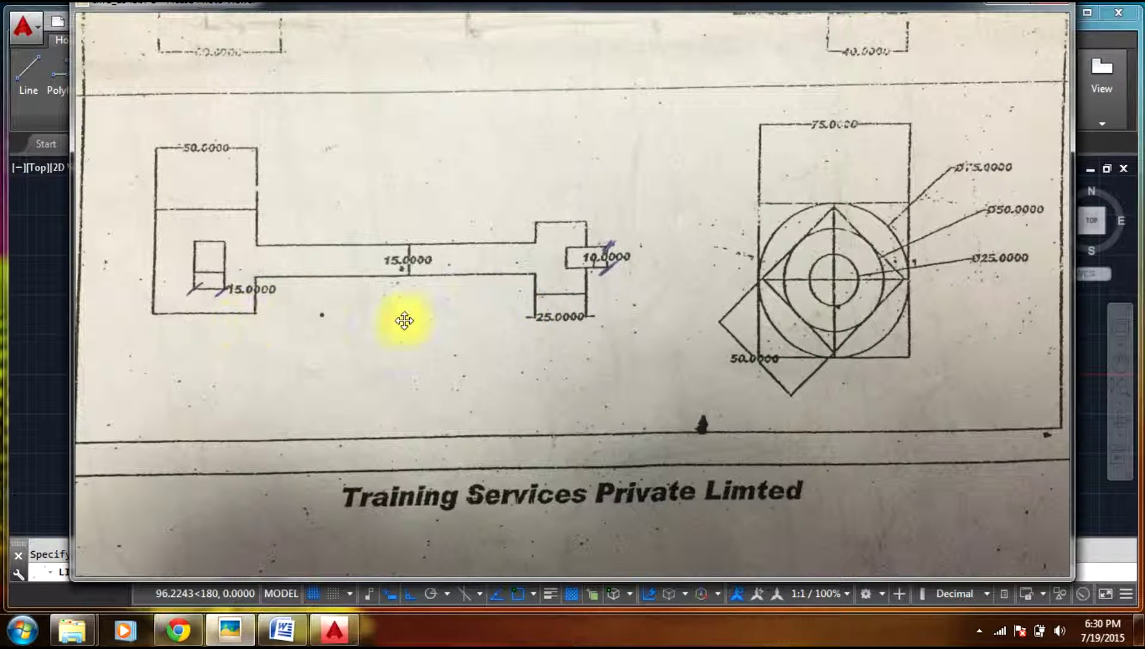
{"action": "left_click", "coordinate": [237, 637]}
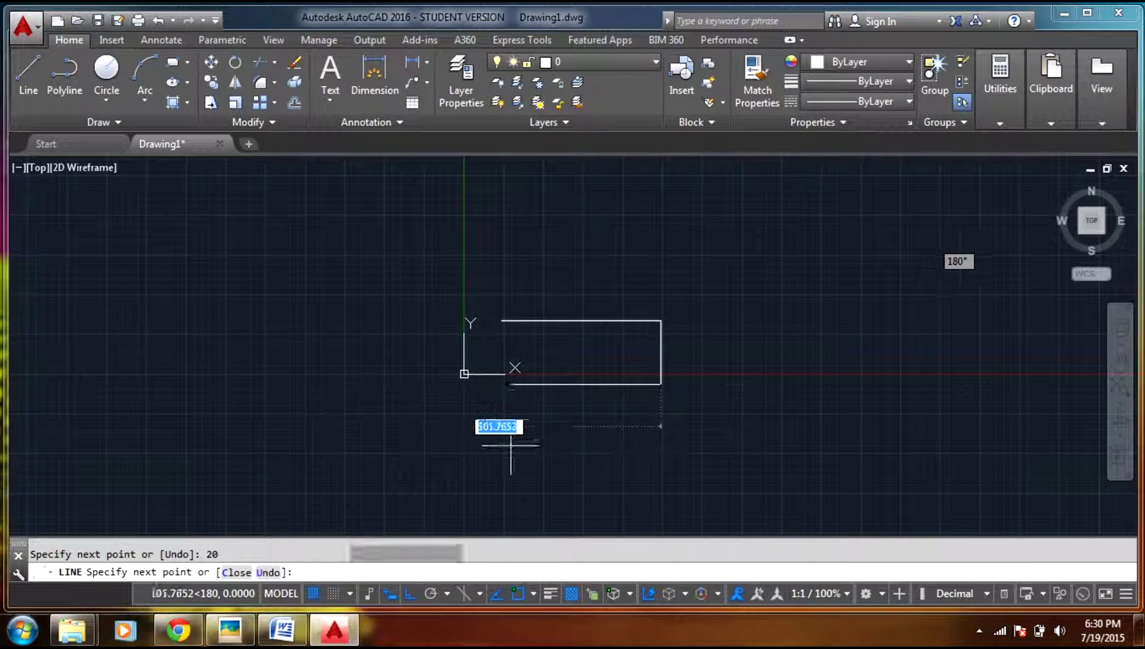
{"action": "type", "text": "100"}
{"action": "key", "text": "Return"}
{"action": "scroll", "coordinate": [831, 390], "scroll_direction": "down", "scroll_amount": 1}
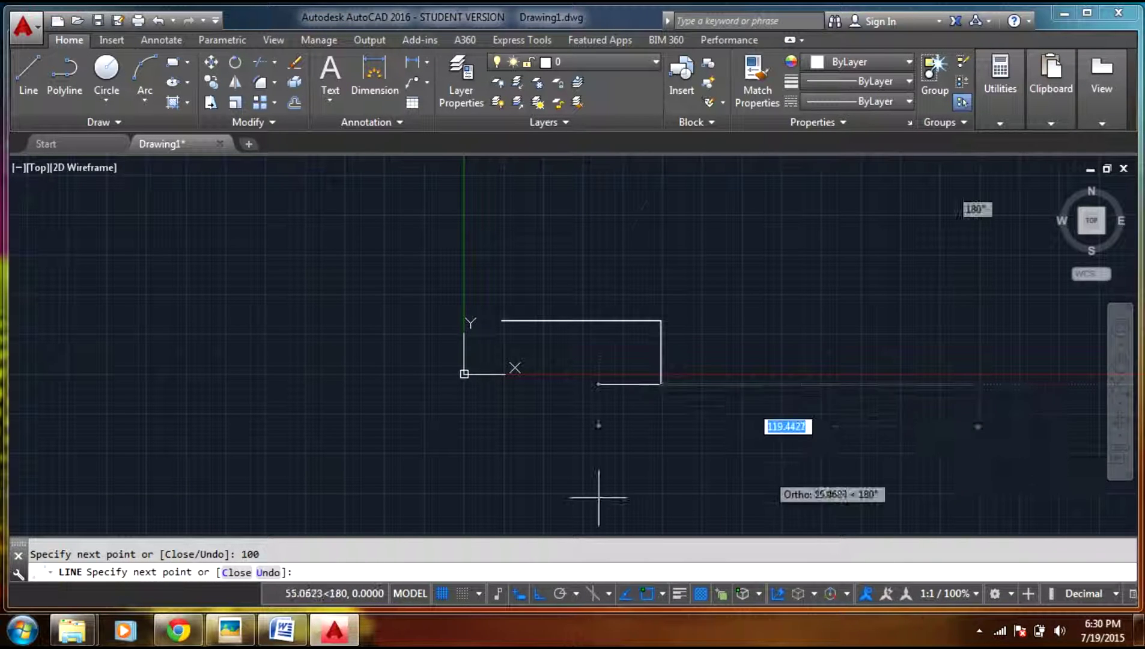
Following the reference image, outline the right head's upper part with segments 10 units up, 25 units right and 15 units down.
{"action": "left_click", "coordinate": [248, 635]}
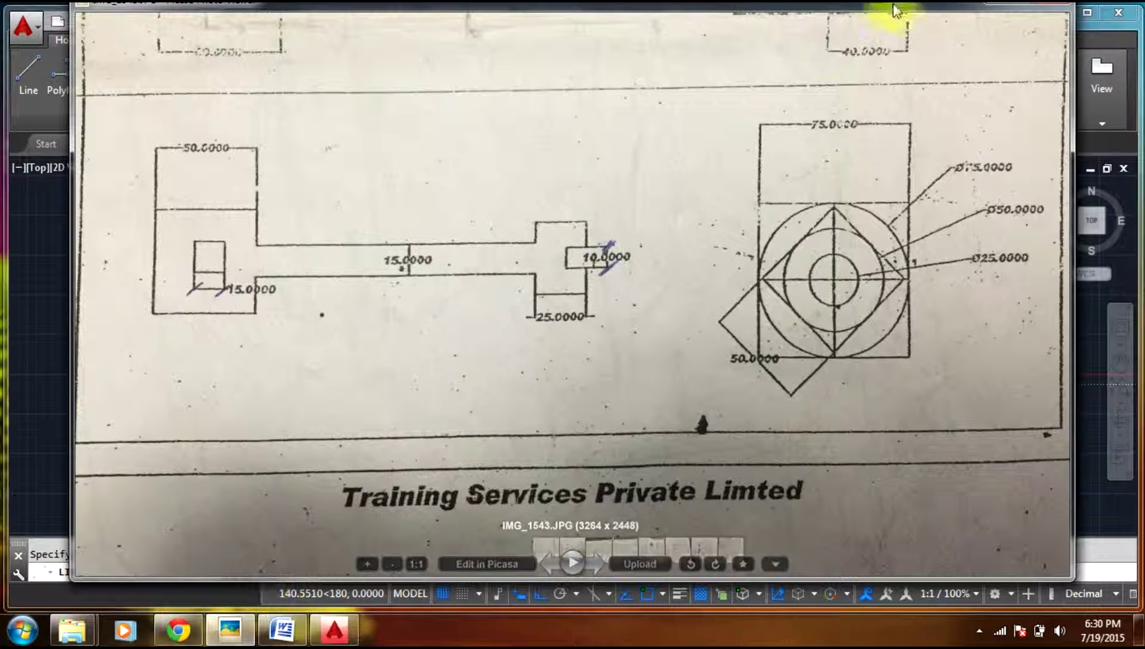
{"action": "left_click", "coordinate": [991, 7]}
{"action": "left_click", "coordinate": [978, 332]}
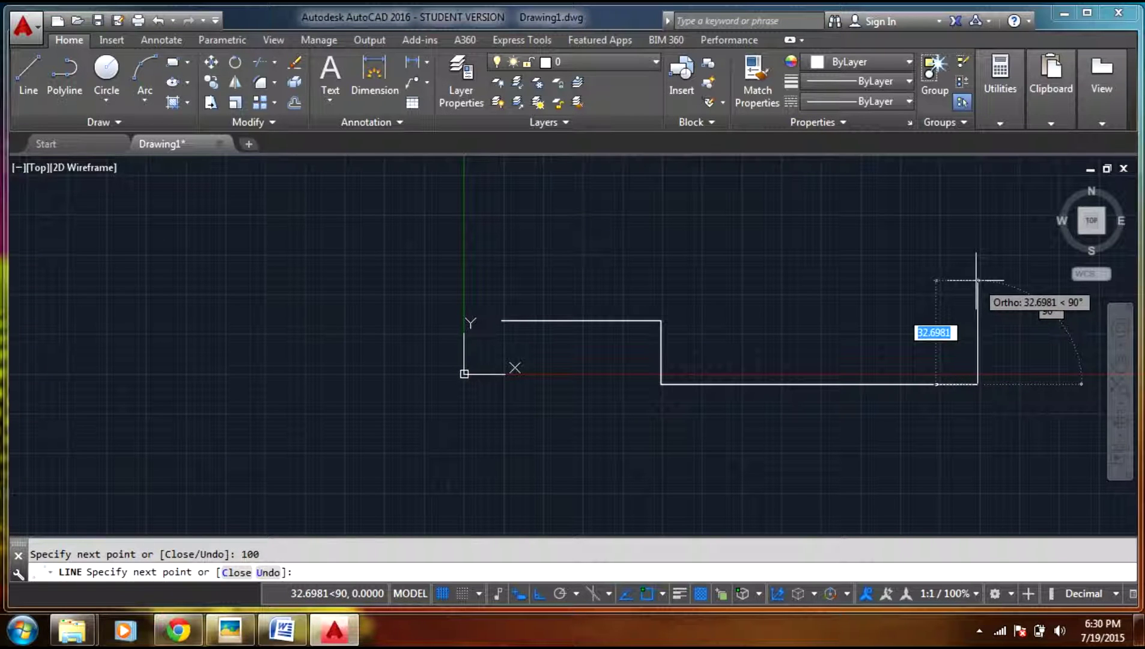
{"action": "type", "text": "10"}
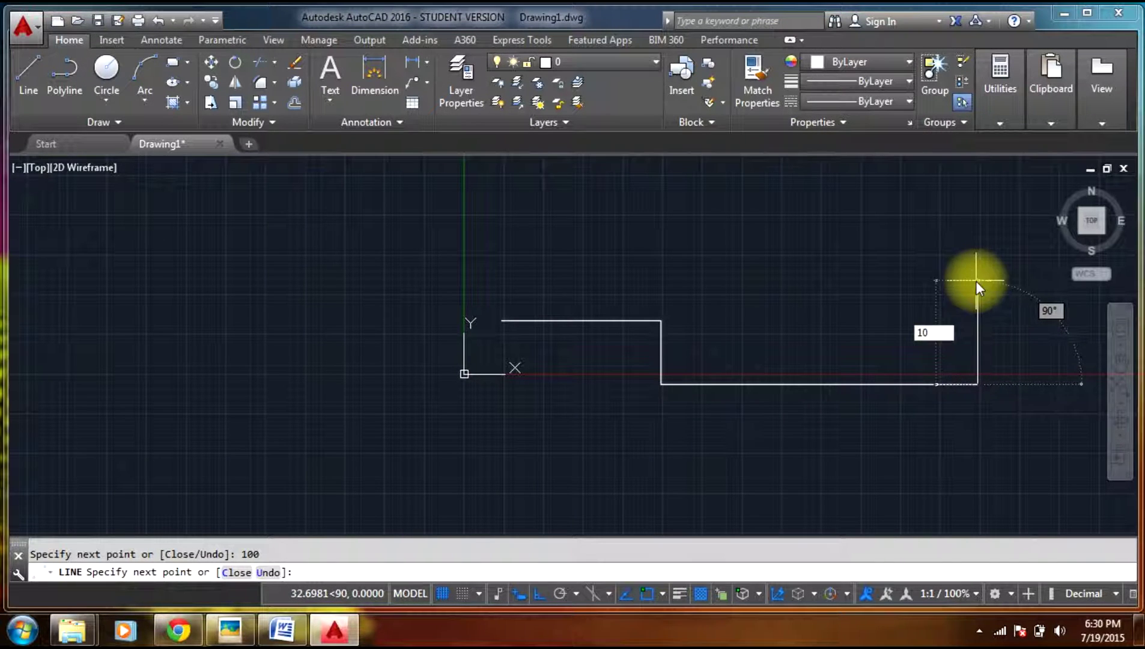
{"action": "key", "text": "Return"}
{"action": "type", "text": "25"}
{"action": "key", "text": "Return"}
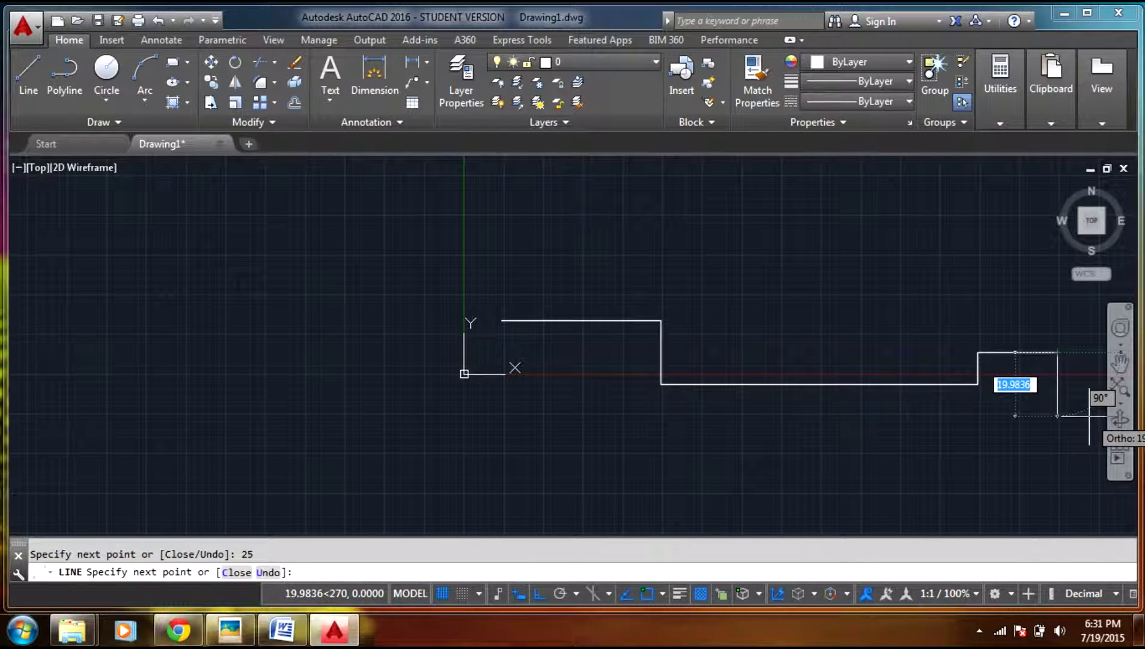
{"action": "type", "text": "15"}
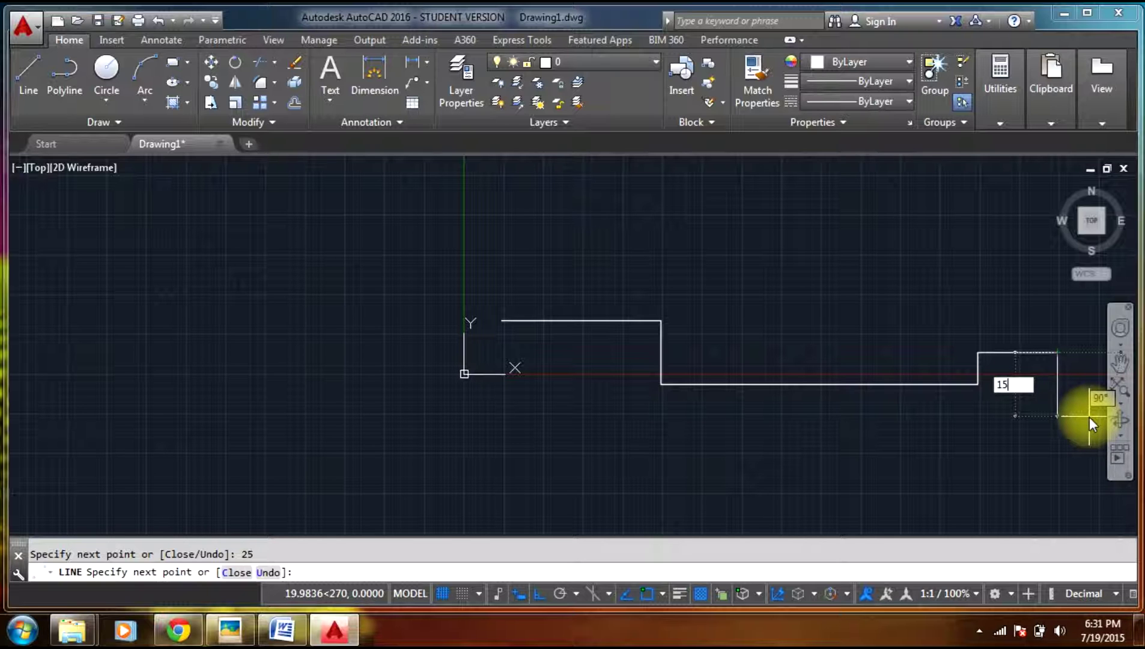
{"action": "key", "text": "Return"}
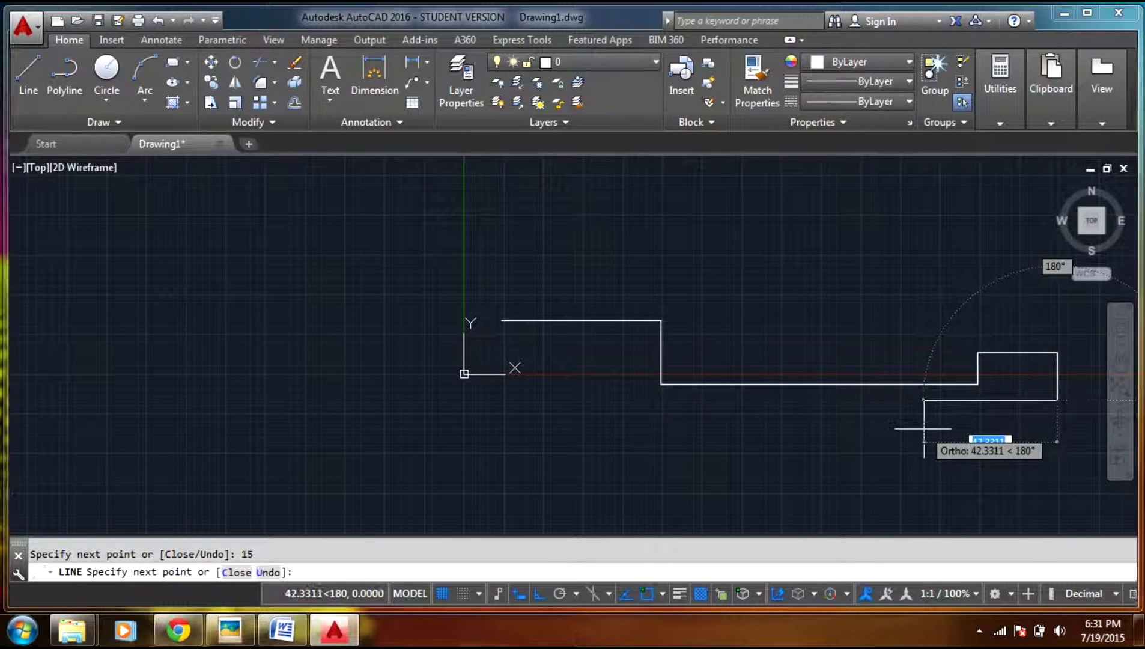
Draw the square notch in the right head's outer edge with segments 10 units left, 10 units down and 10 units right.
{"action": "type", "text": "10"}
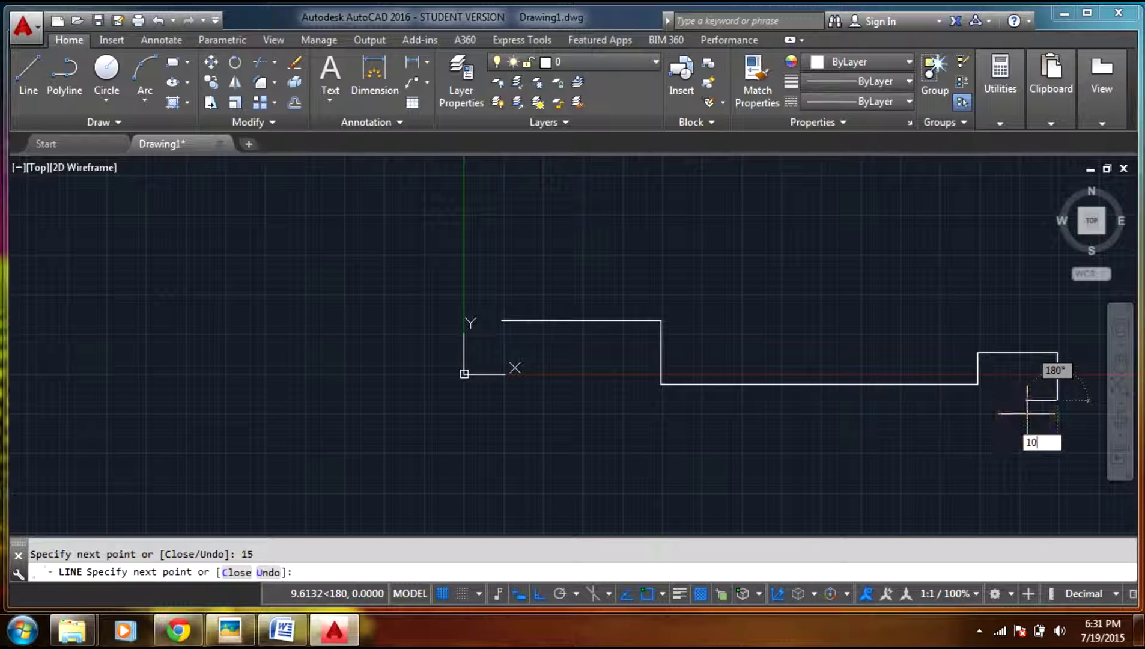
{"action": "key", "text": "Return"}
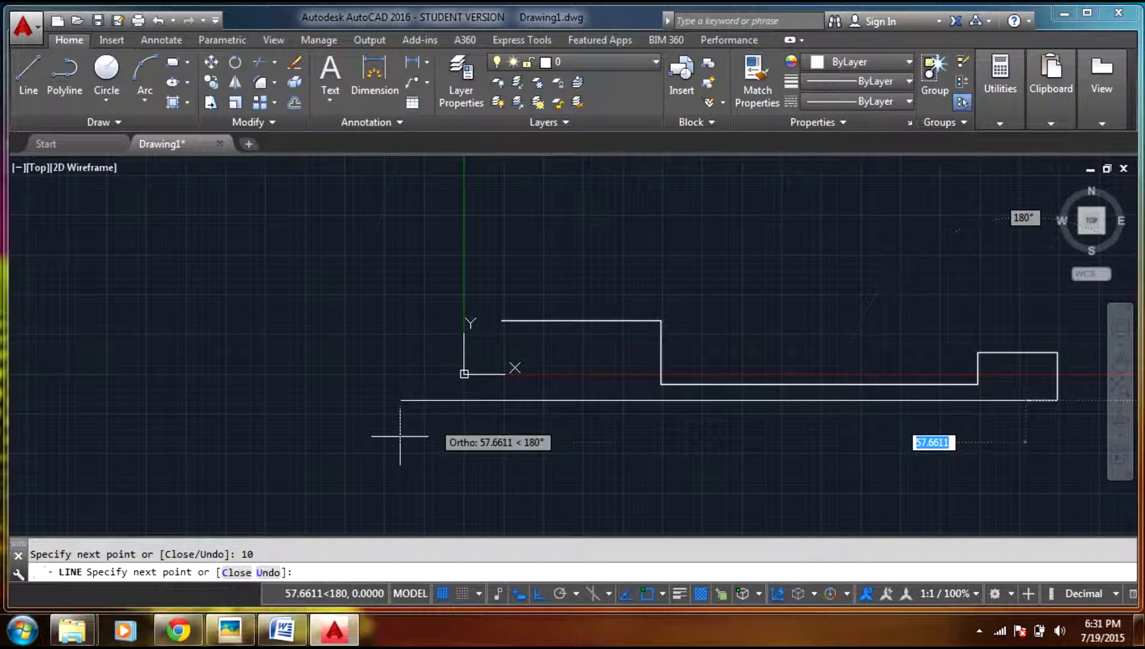
{"action": "left_click", "coordinate": [230, 638]}
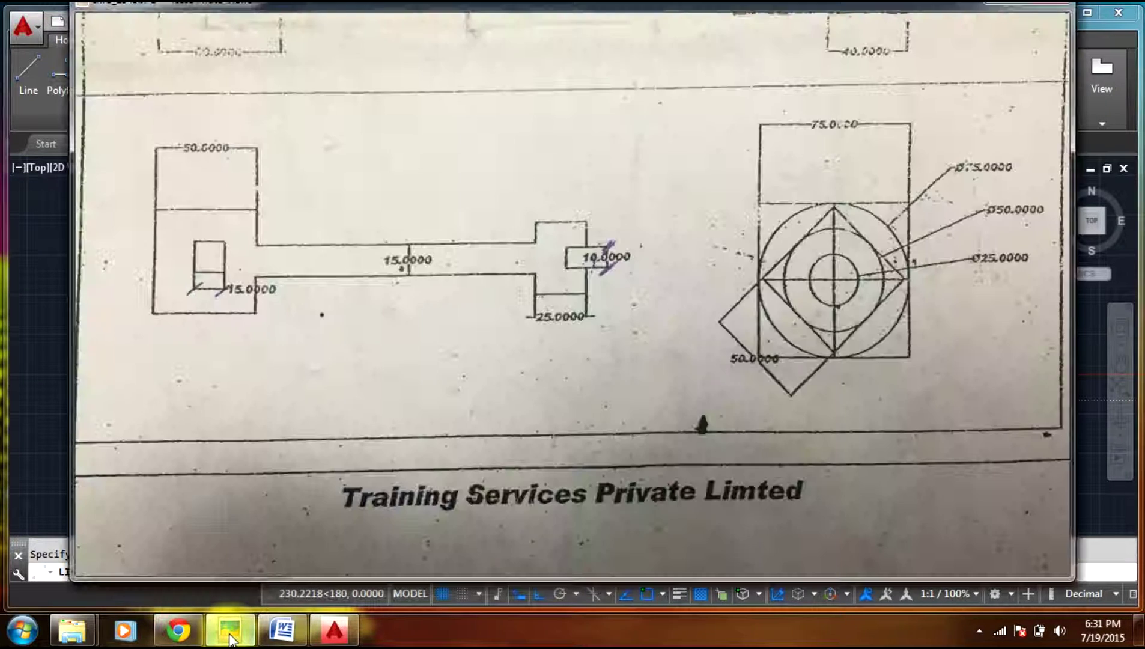
{"action": "left_click", "coordinate": [230, 638]}
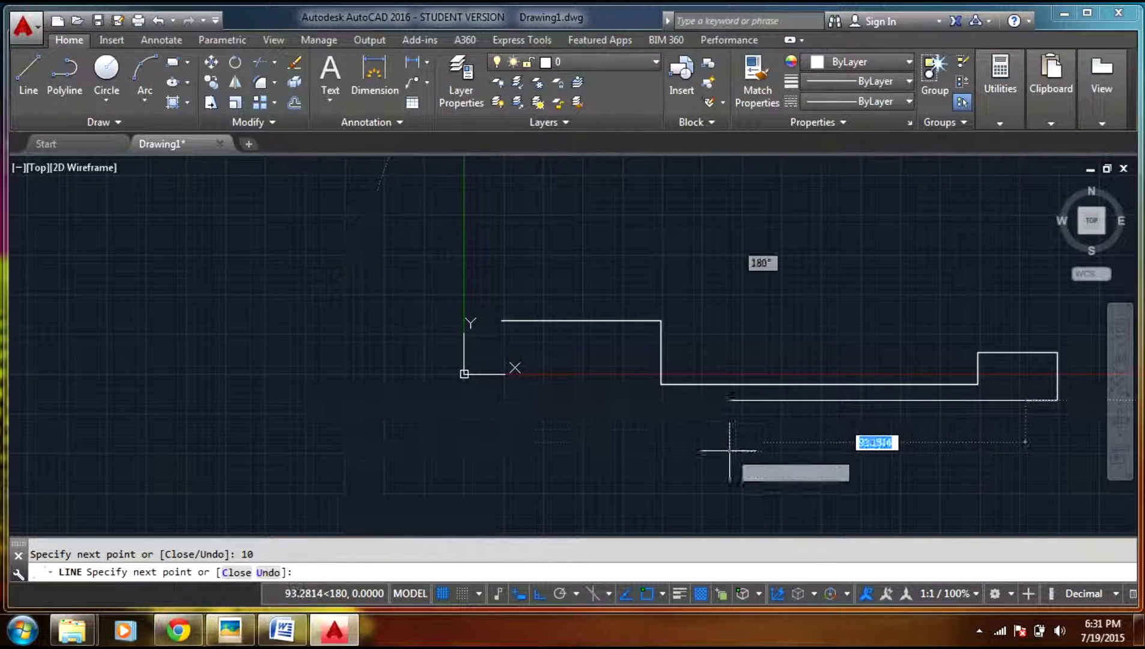
{"action": "type", "text": "10"}
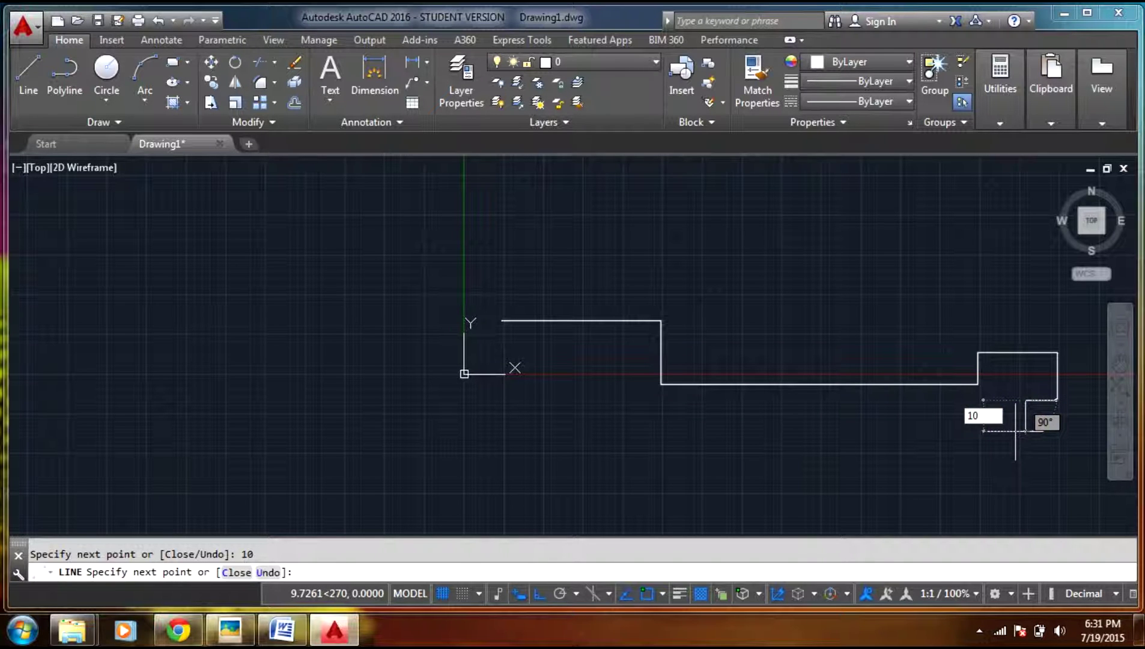
{"action": "key", "text": "Return"}
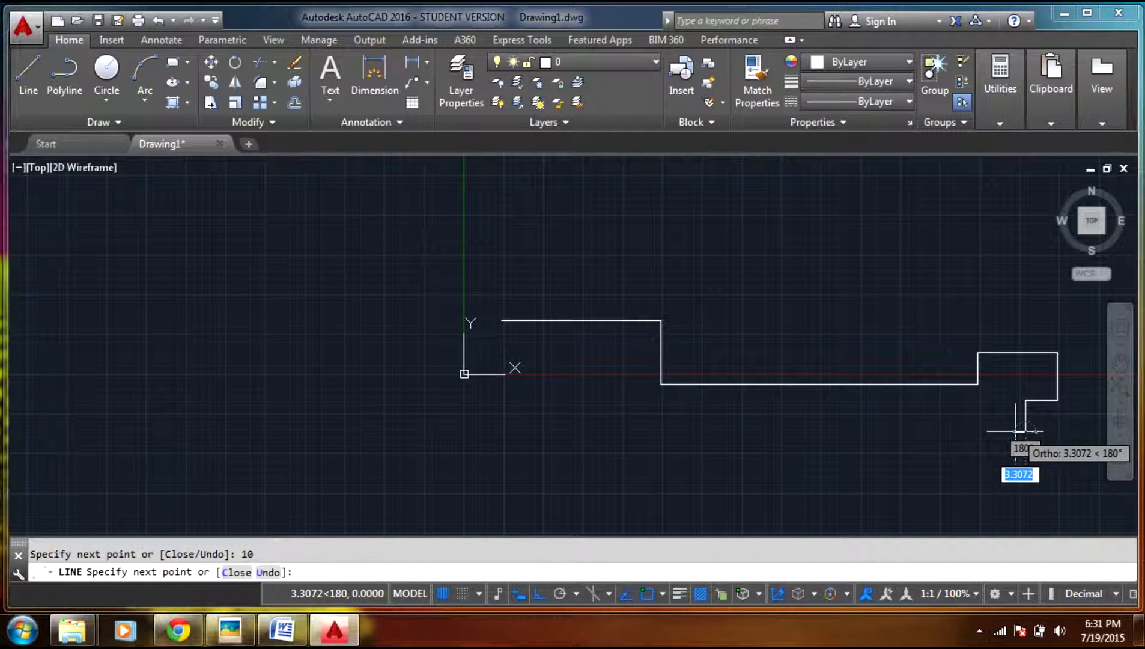
{"action": "type", "text": "10"}
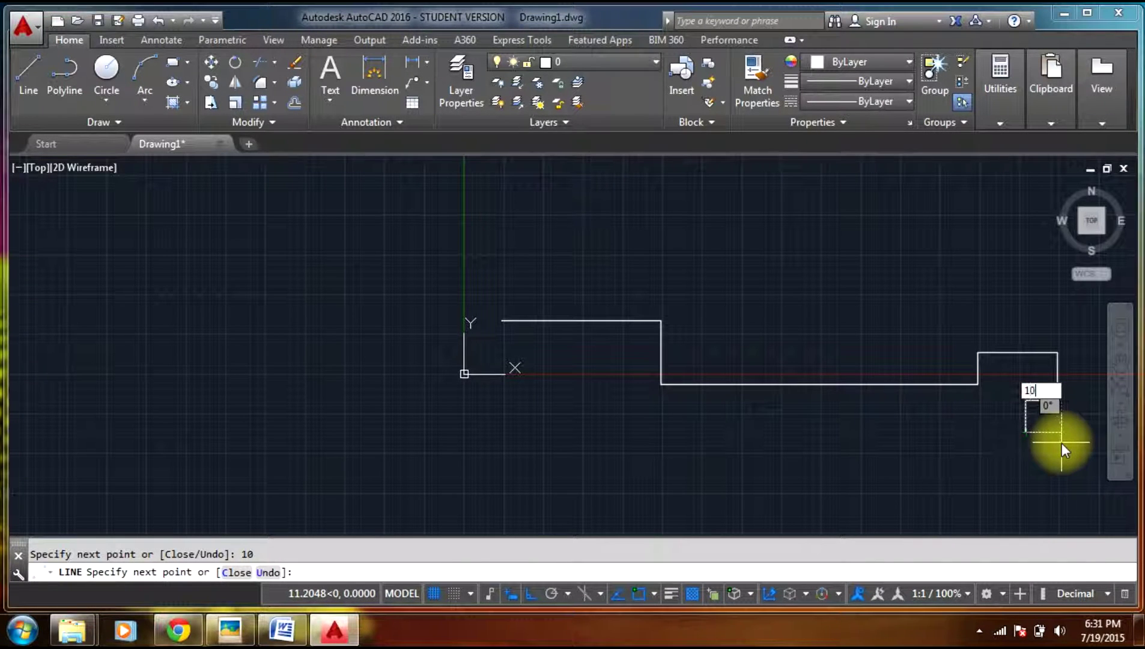
{"action": "key", "text": "Return"}
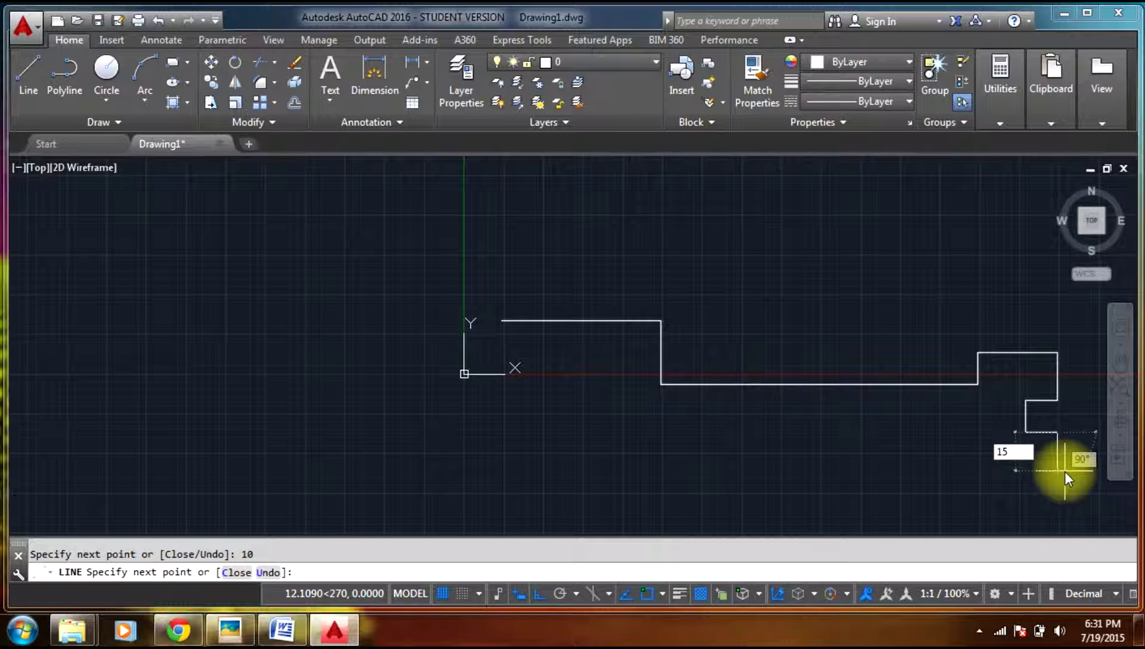
Continue the right head's outline below the notch with segments 15 units down and 25 units left.
{"action": "type", "text": "15"}
{"action": "key", "text": "Return"}
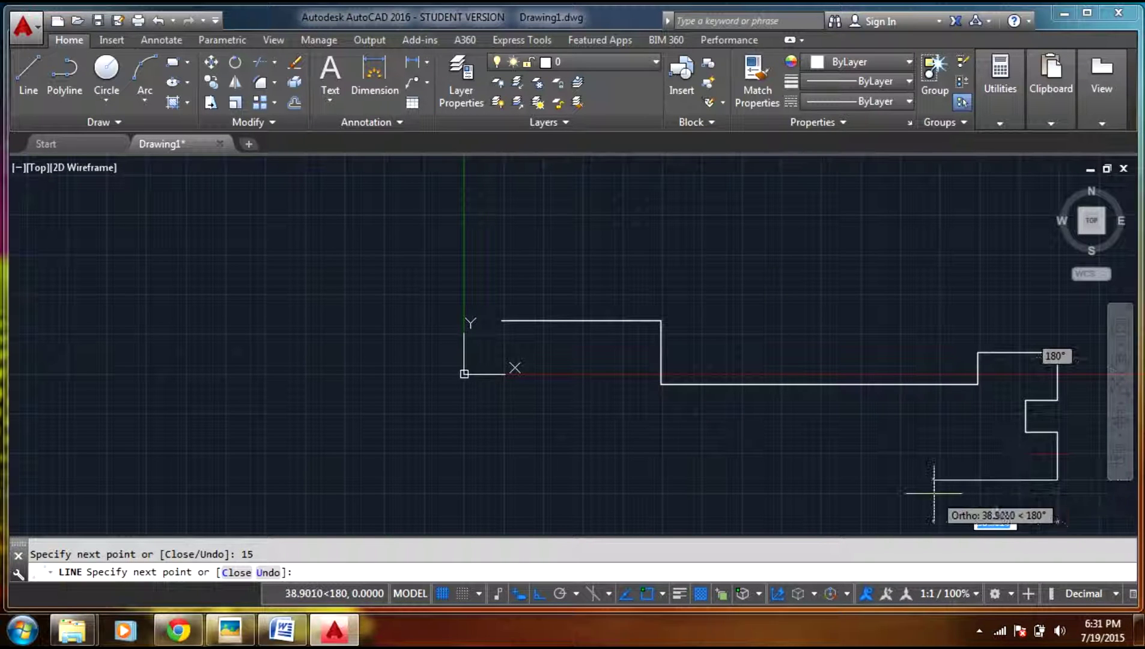
{"action": "type", "text": "25"}
{"action": "key", "text": "Return"}
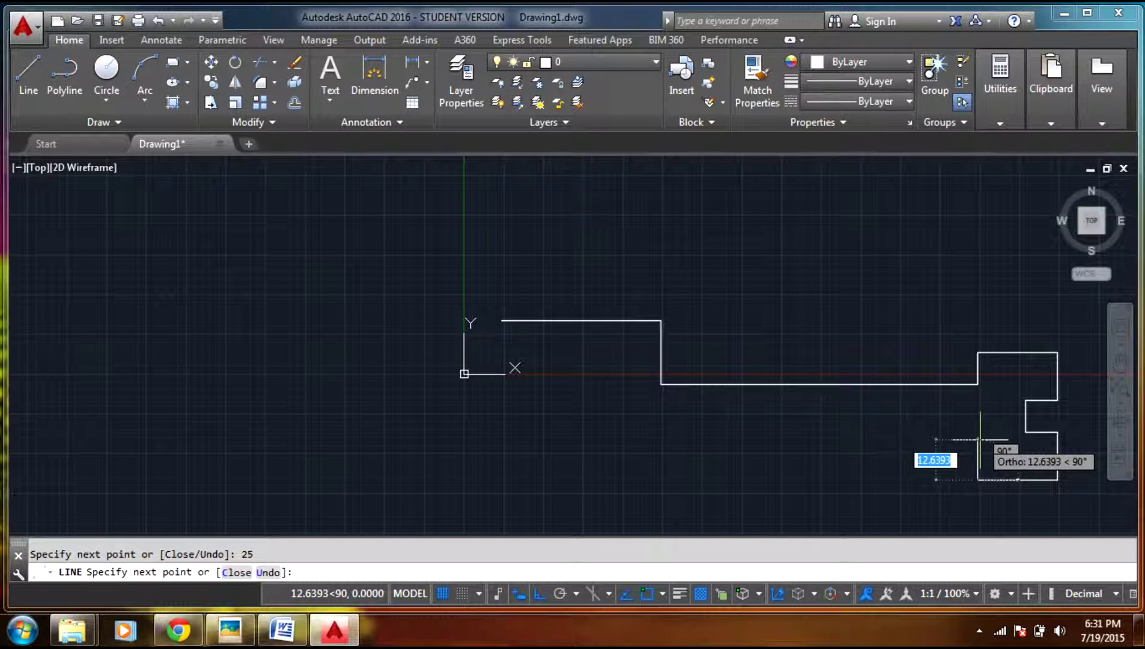
Draw the right head's inner edge below the bar upward with segments of 10 and 5 units, checking the reference image.
{"action": "type", "text": "10"}
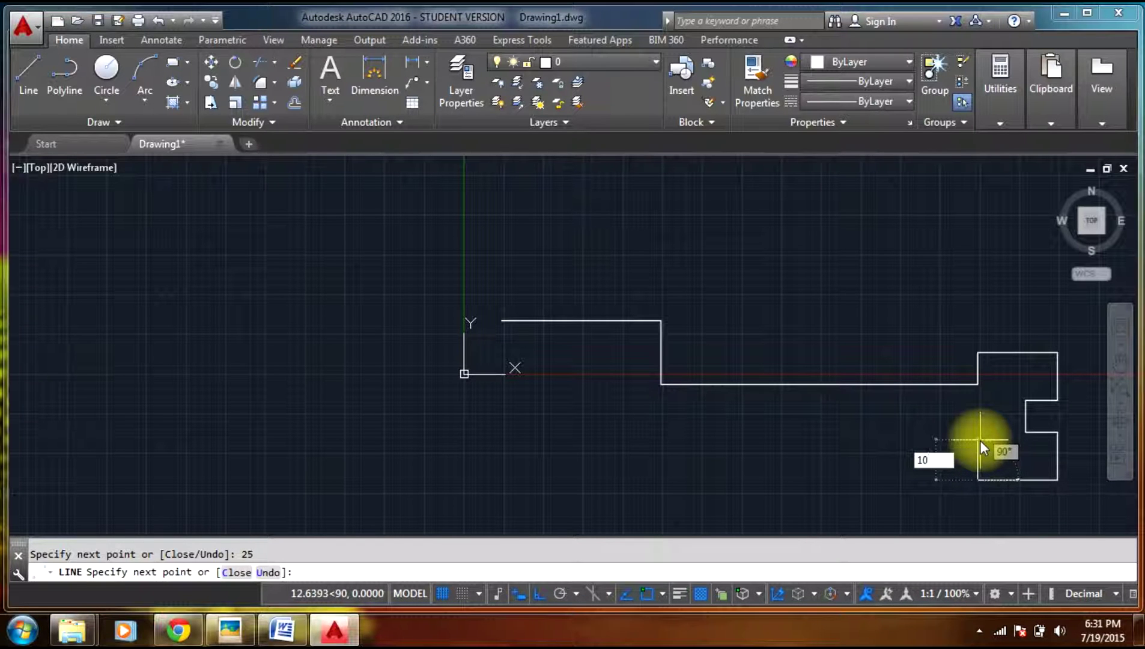
{"action": "key", "text": "Return"}
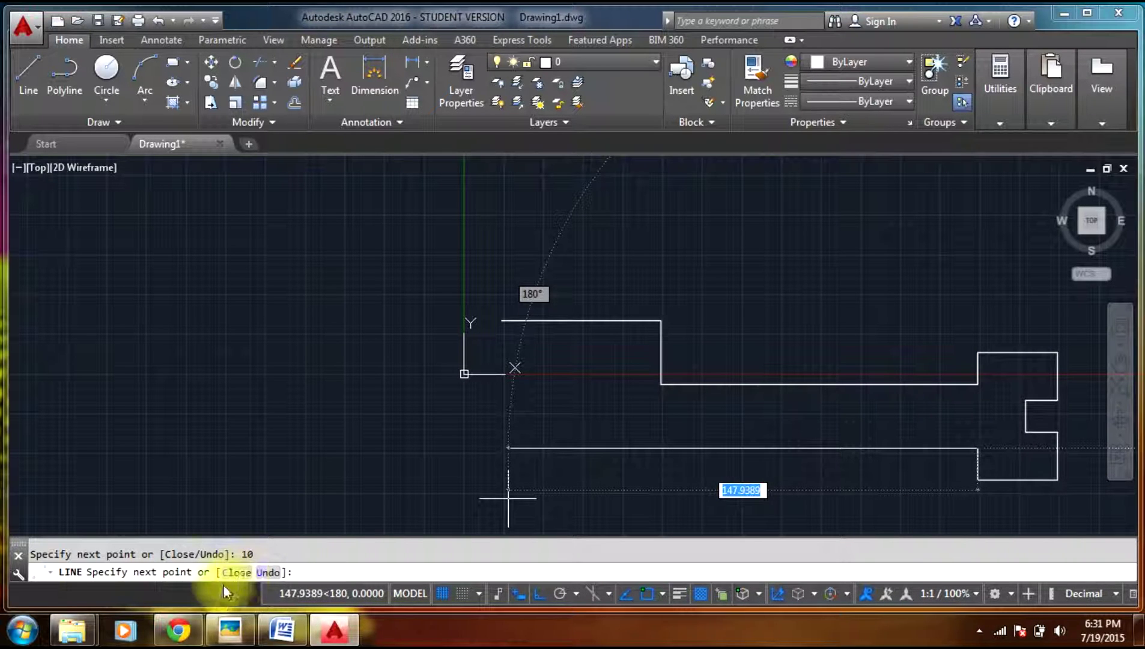
{"action": "left_click", "coordinate": [228, 630]}
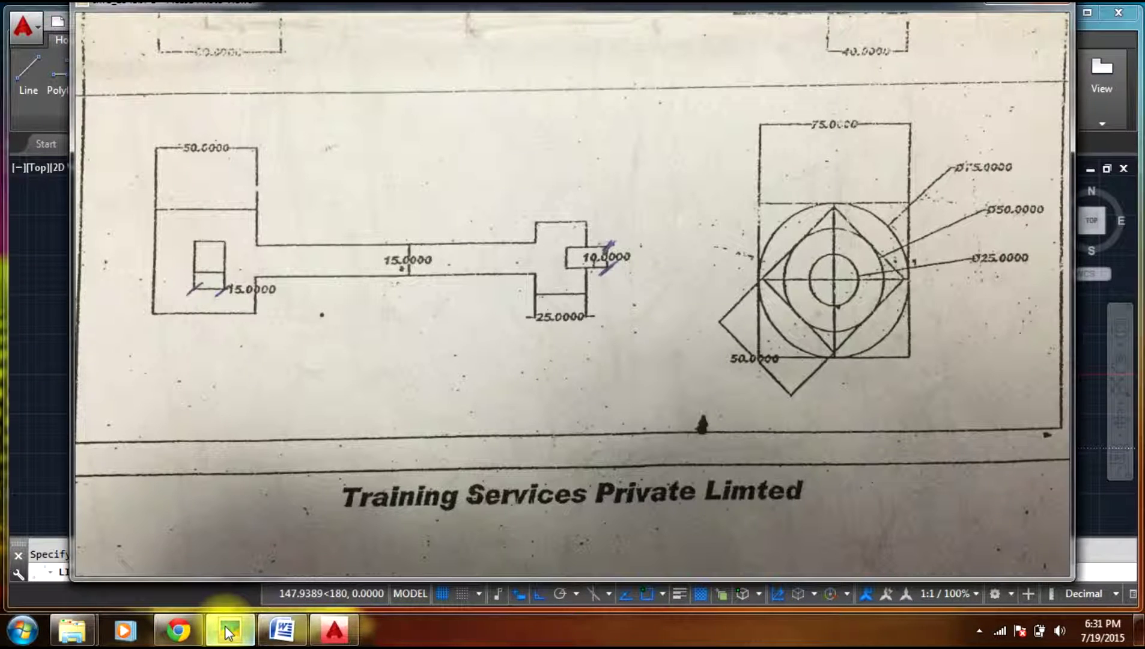
{"action": "left_click", "coordinate": [229, 631]}
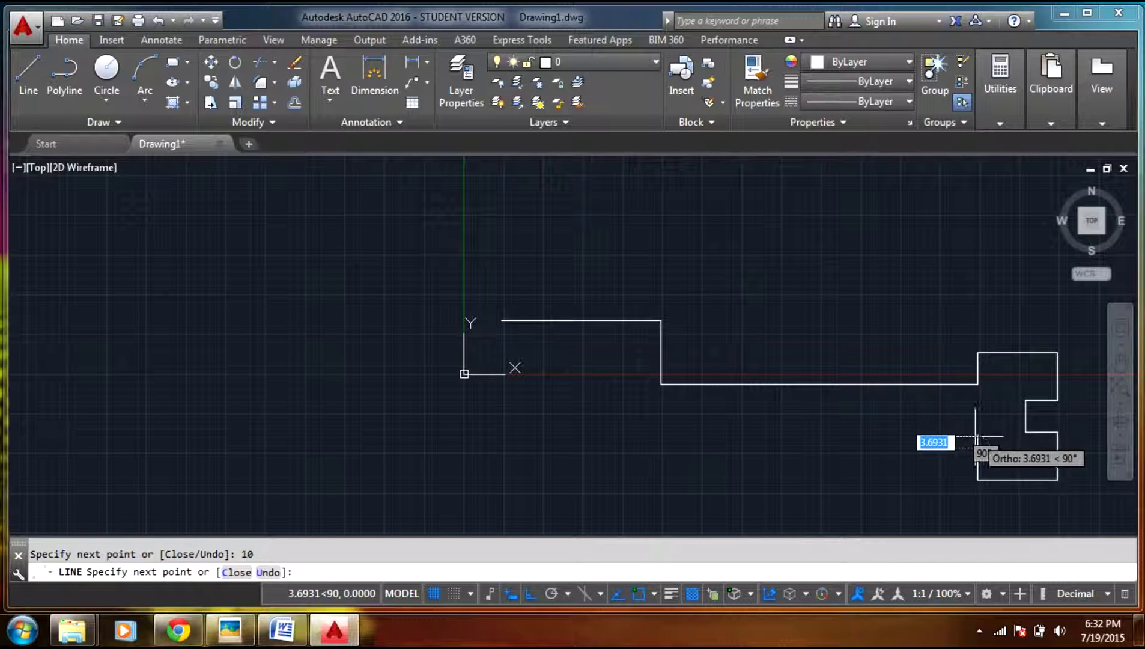
{"action": "left_click", "coordinate": [977, 384]}
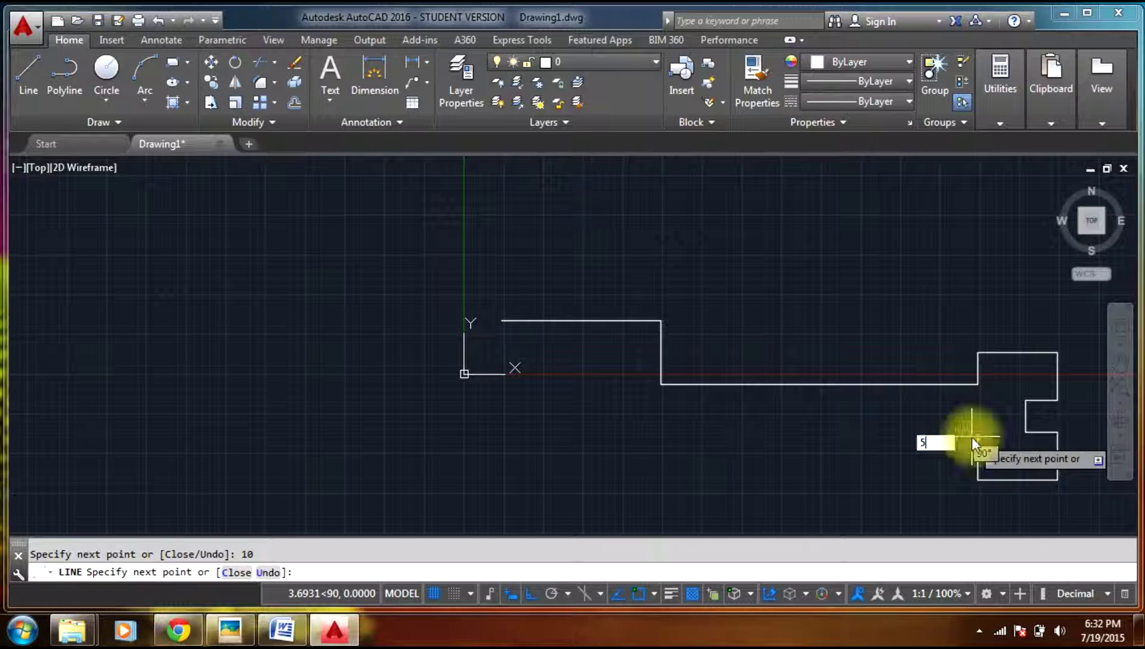
{"action": "key", "text": "Return"}
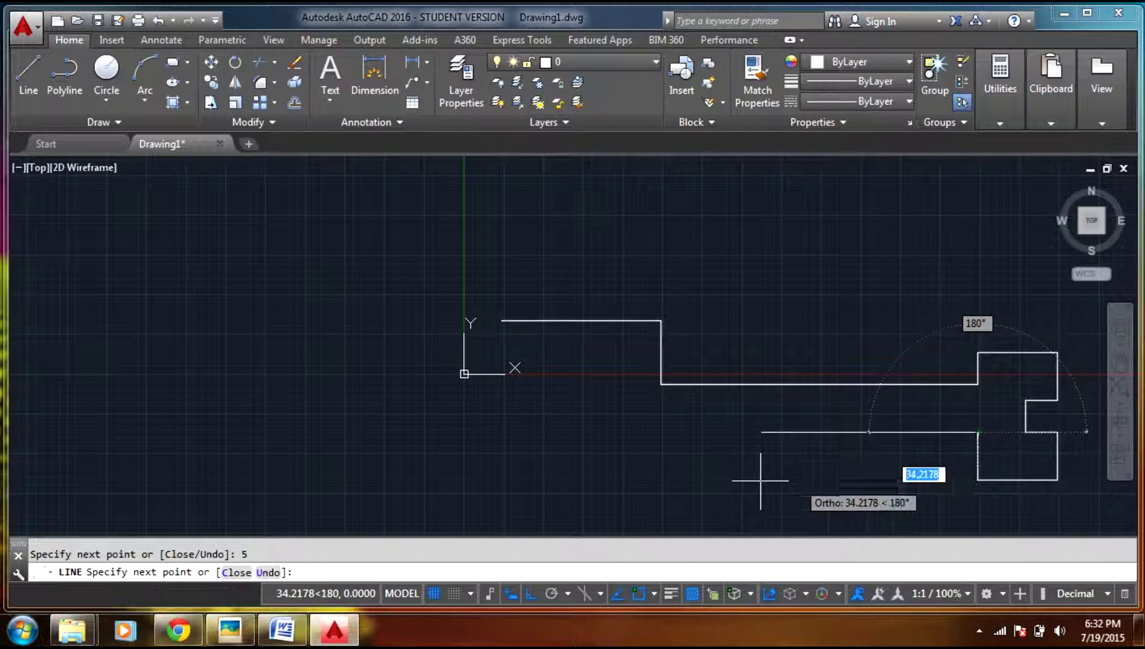
Draw the bar's lower edge leftward to align with the left head's inner edge and add a 15-unit segment down.
{"action": "left_click", "coordinate": [661, 431]}
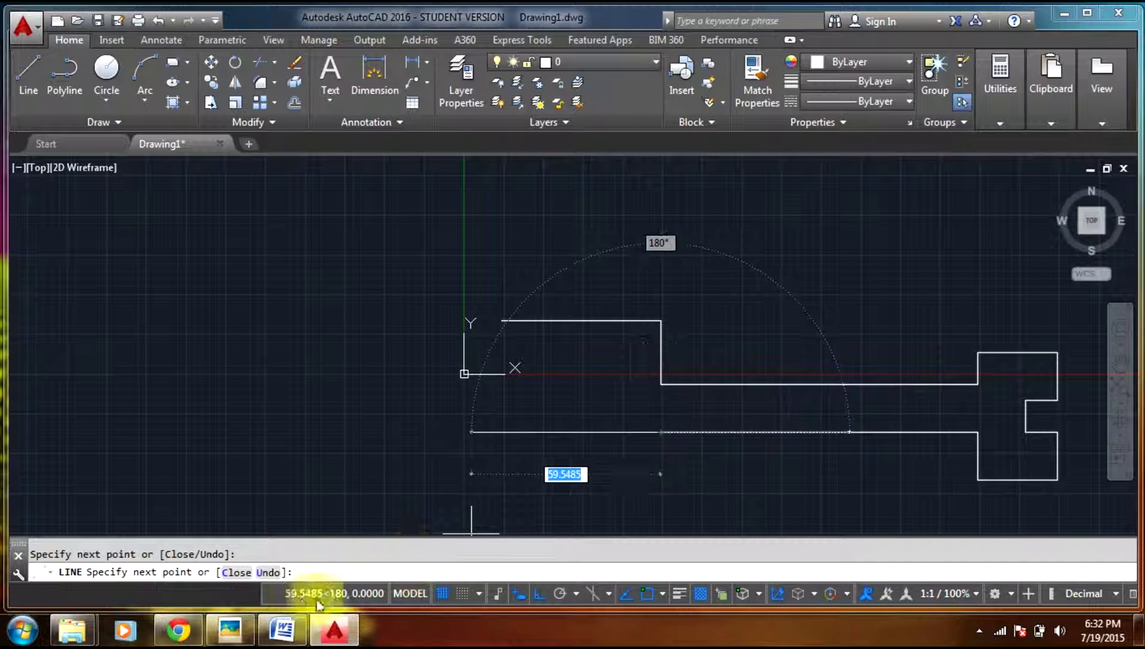
{"action": "left_click", "coordinate": [234, 633]}
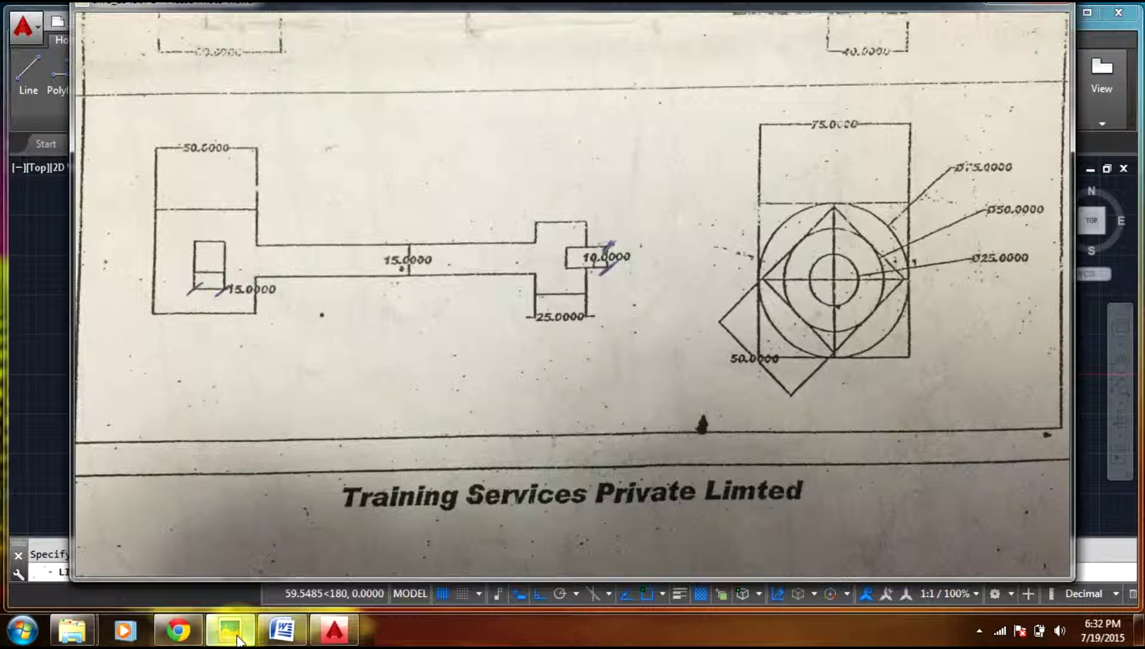
{"action": "left_click", "coordinate": [234, 635]}
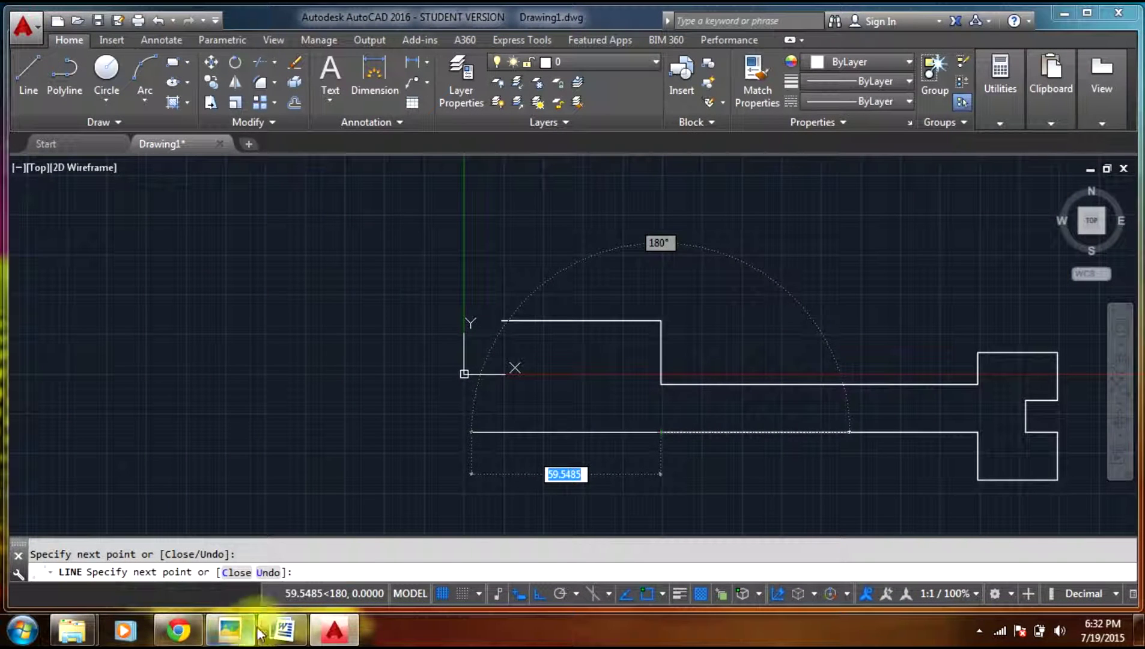
{"action": "left_click", "coordinate": [661, 433]}
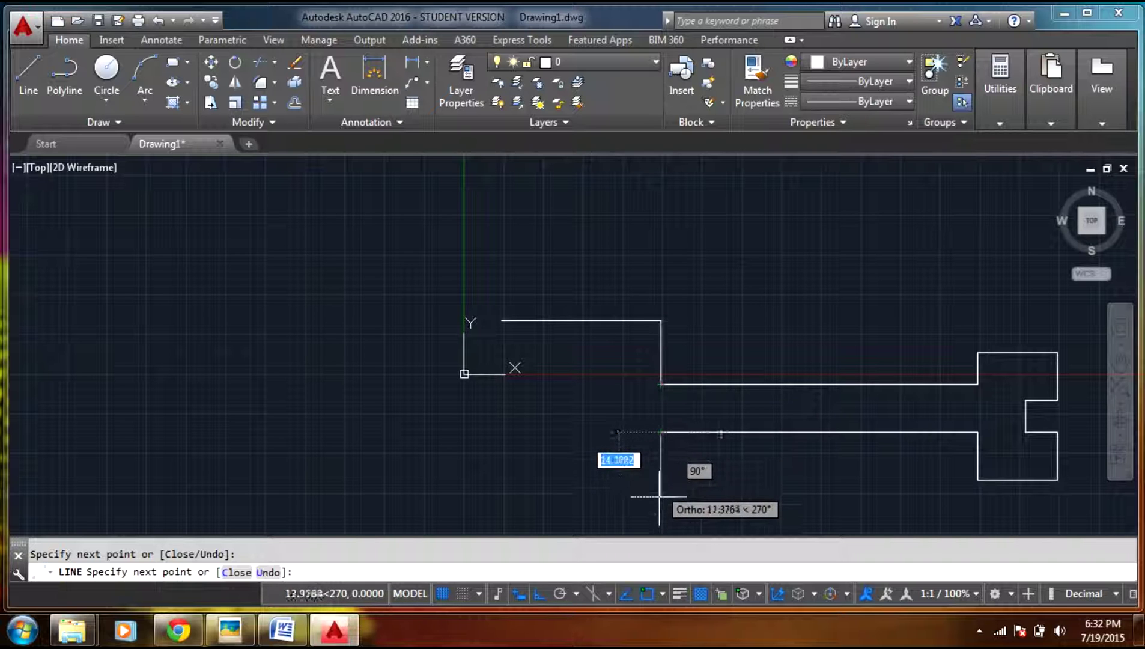
{"action": "type", "text": "15"}
{"action": "key", "text": "Return"}
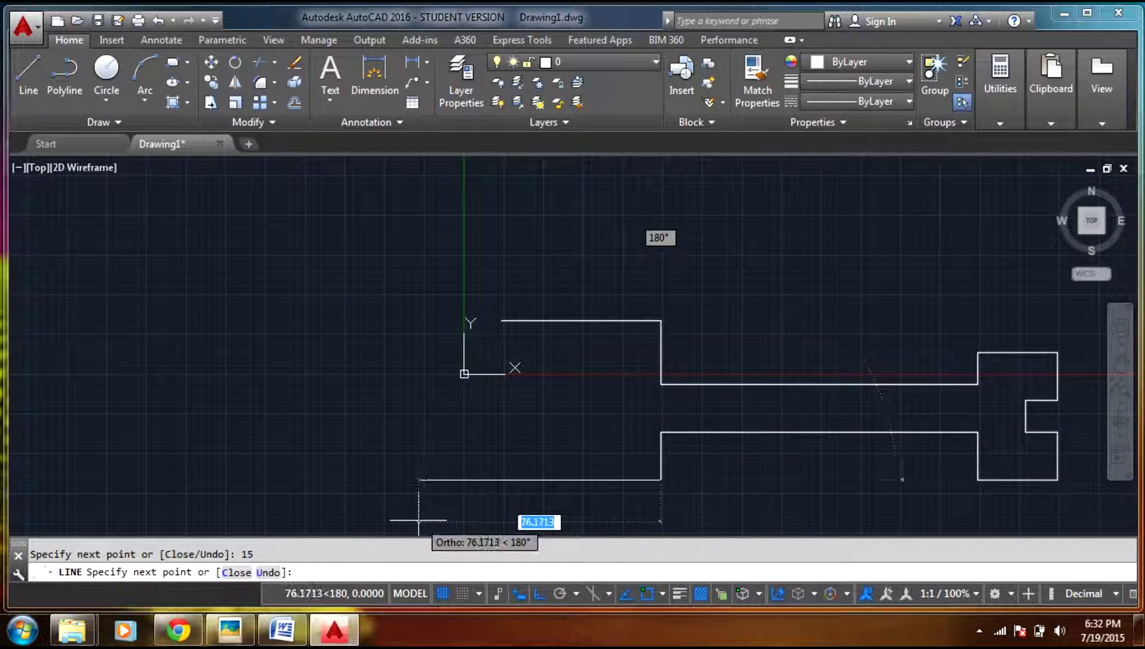
Draw the left head's lower edge 50 units to the left and close the outline at its starting corner.
{"action": "type", "text": "50"}
{"action": "key", "text": "Return"}
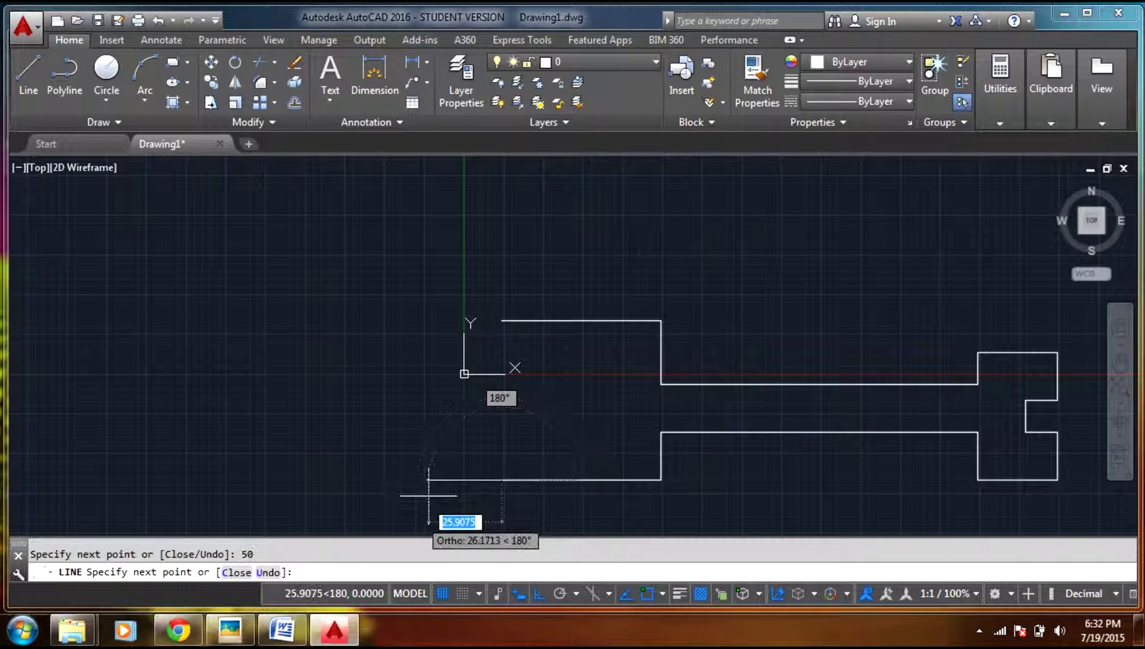
{"action": "left_click", "coordinate": [502, 320]}
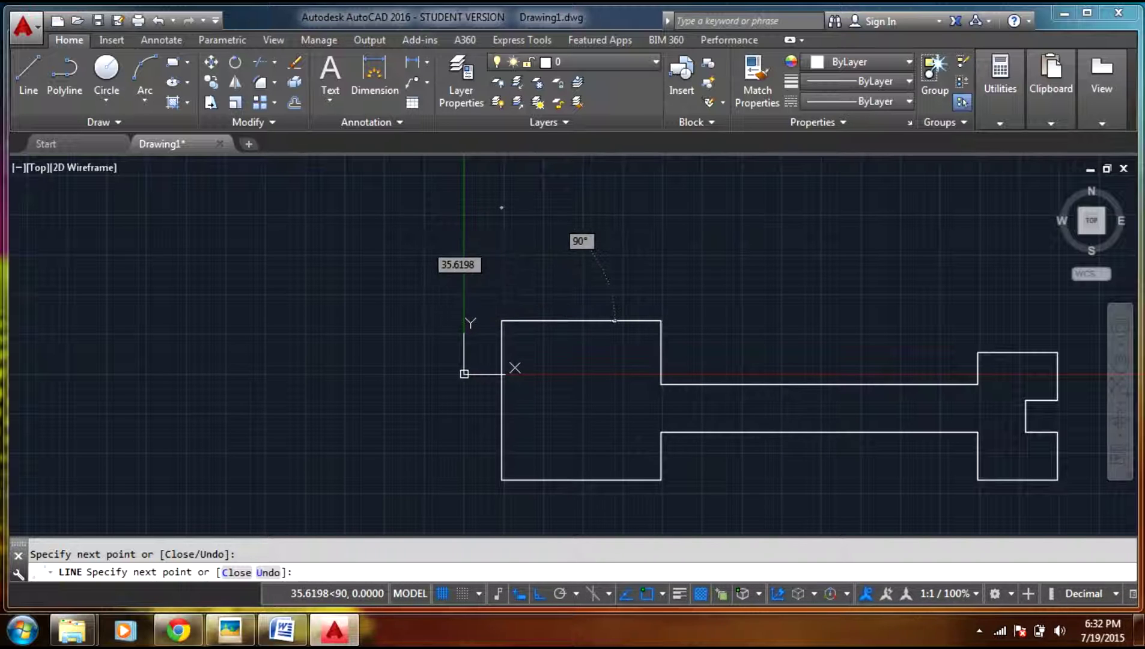
{"action": "key", "text": "Escape"}
Check the left head's inner rectangle in the reference image and turn on Snap mode for the Rectangle command.
{"action": "left_click", "coordinate": [227, 636]}
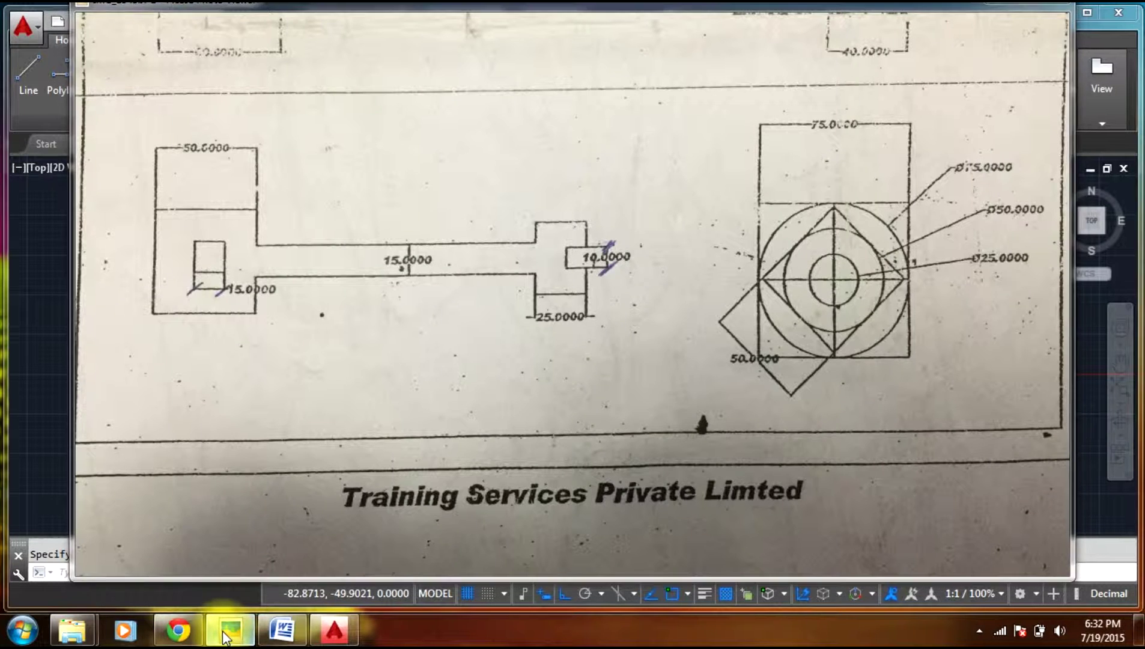
{"action": "left_click", "coordinate": [227, 632]}
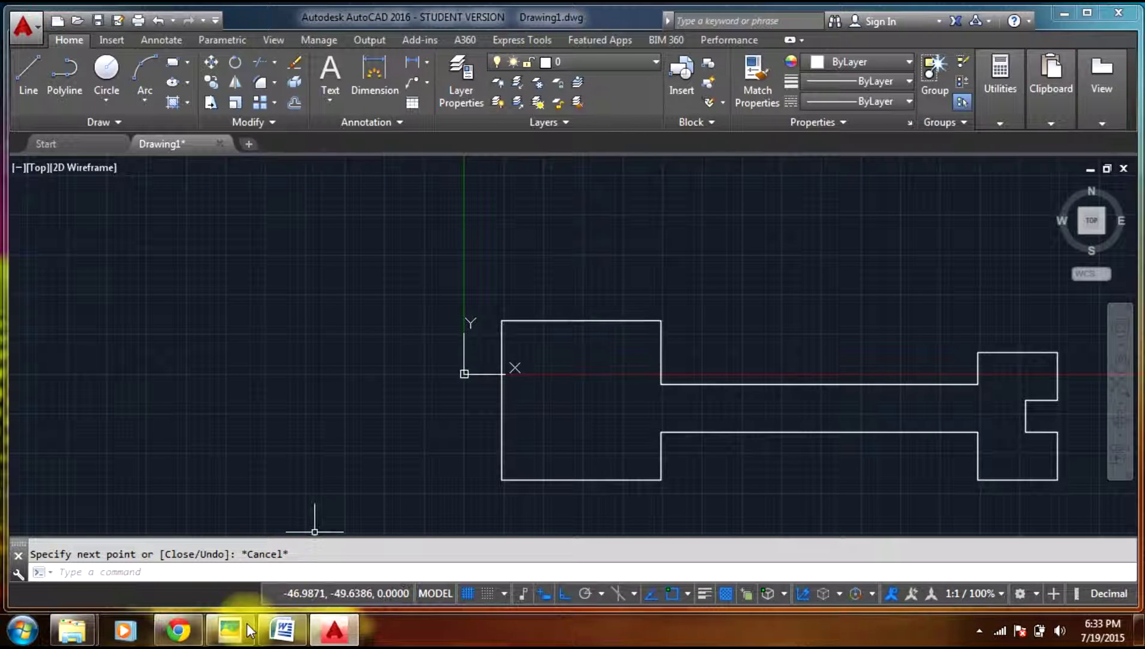
{"action": "left_click", "coordinate": [230, 632]}
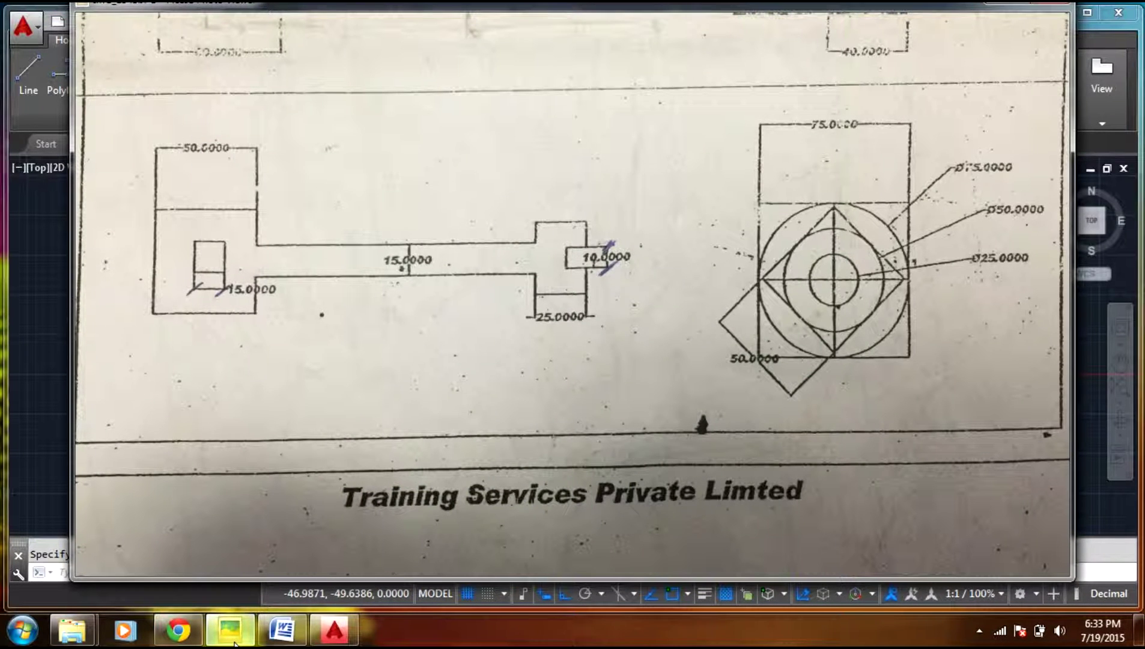
{"action": "left_click", "coordinate": [234, 641]}
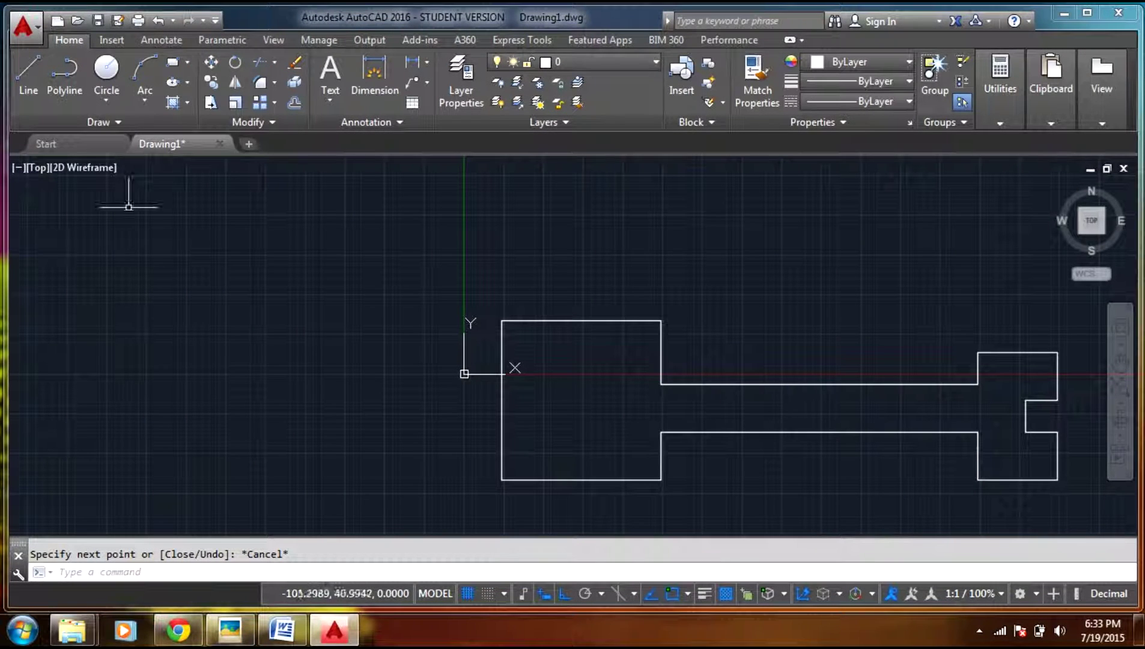
{"action": "left_click", "coordinate": [187, 61]}
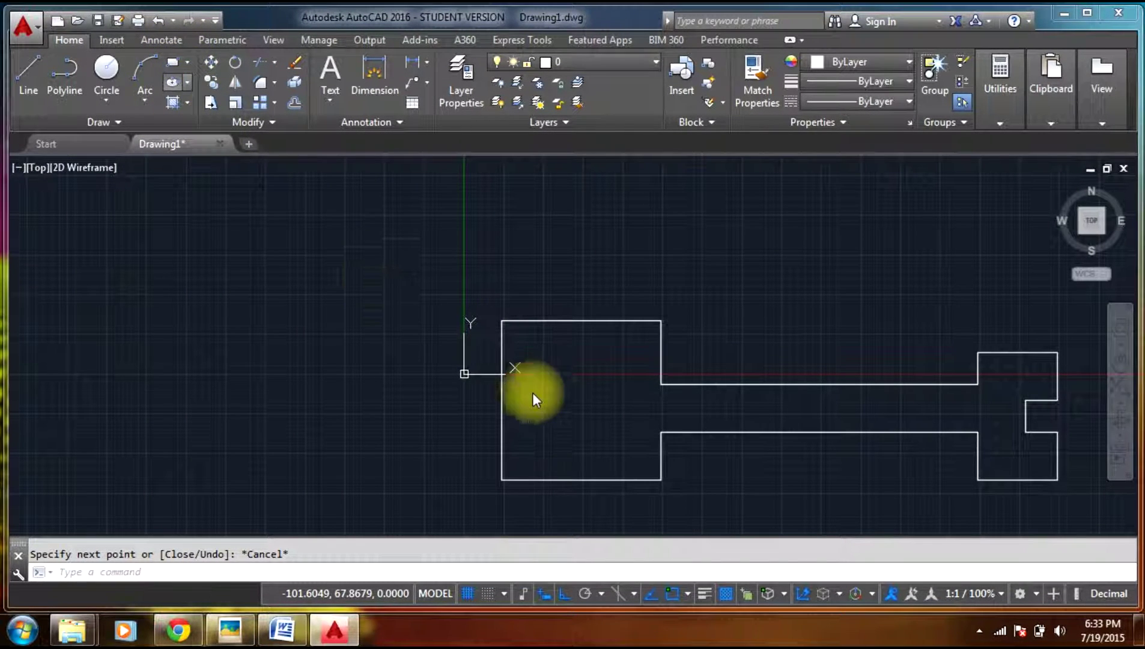
{"action": "key", "text": "Return"}
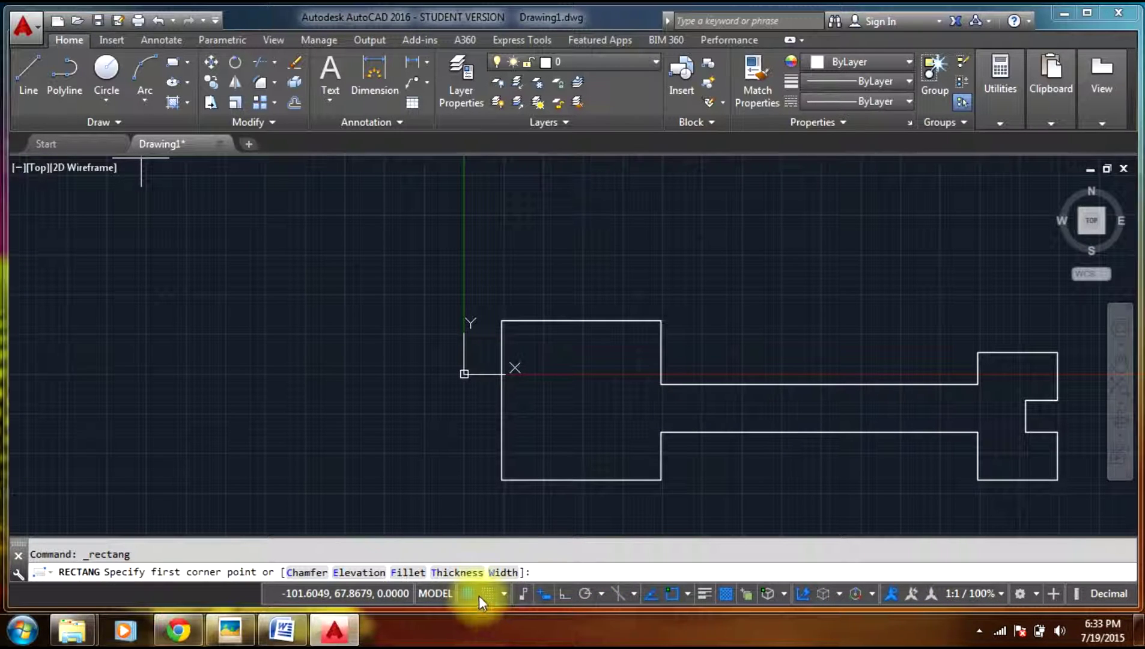
{"action": "left_click", "coordinate": [494, 591]}
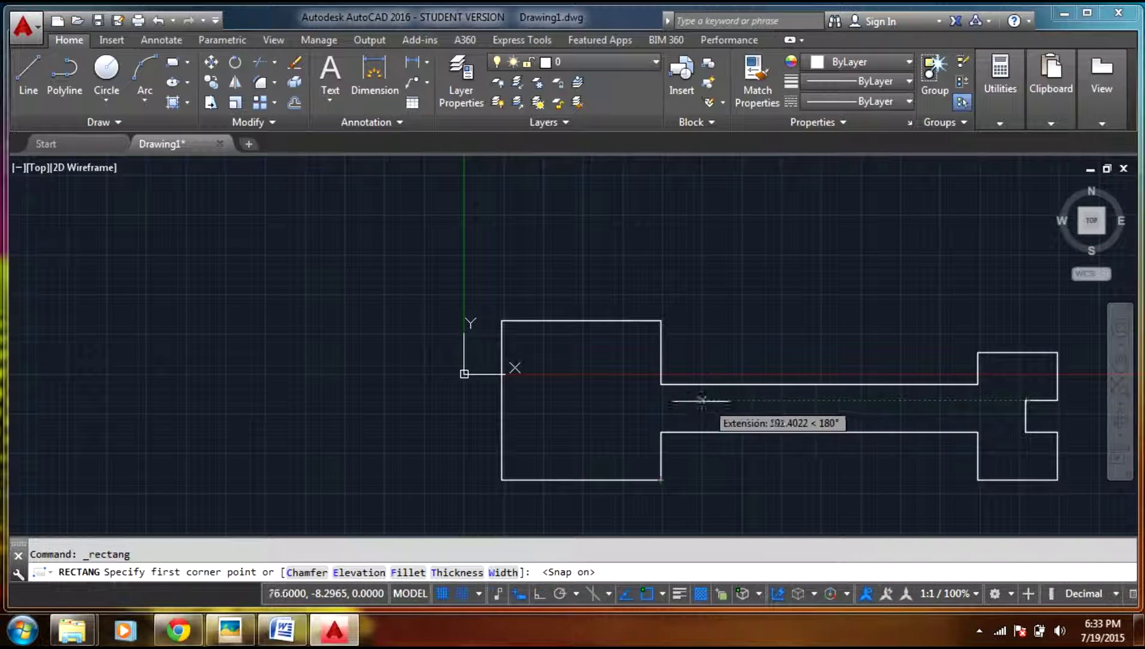
Try to place a rectangle by eye inside the left head and undo it.
{"action": "left_click", "coordinate": [561, 398]}
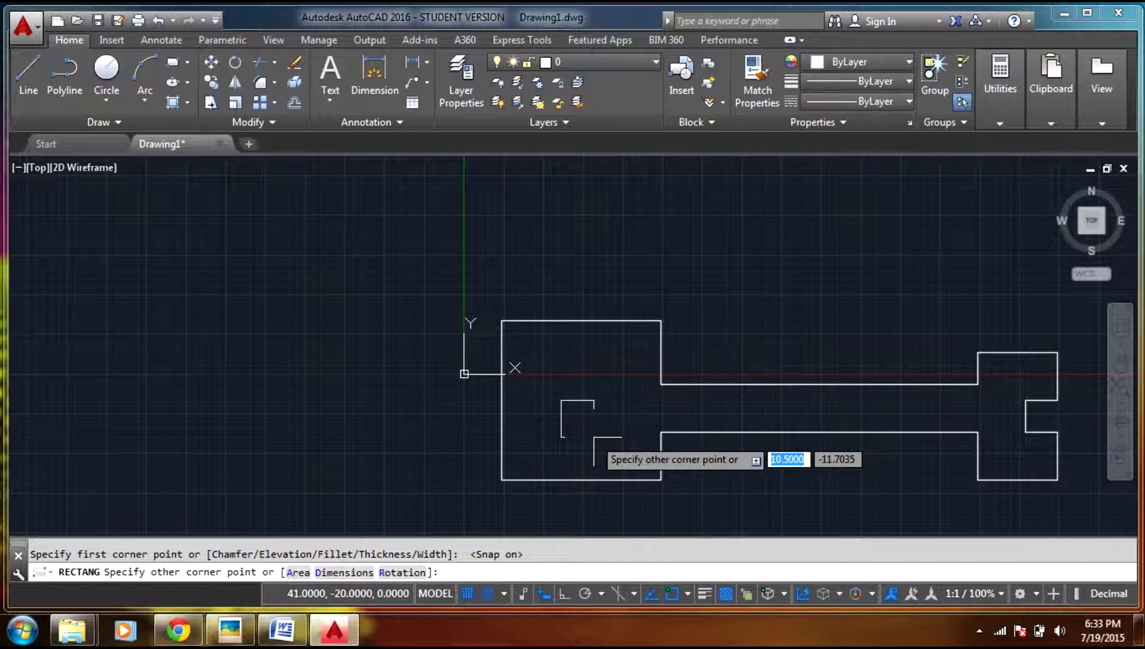
{"action": "key", "text": "Escape"}
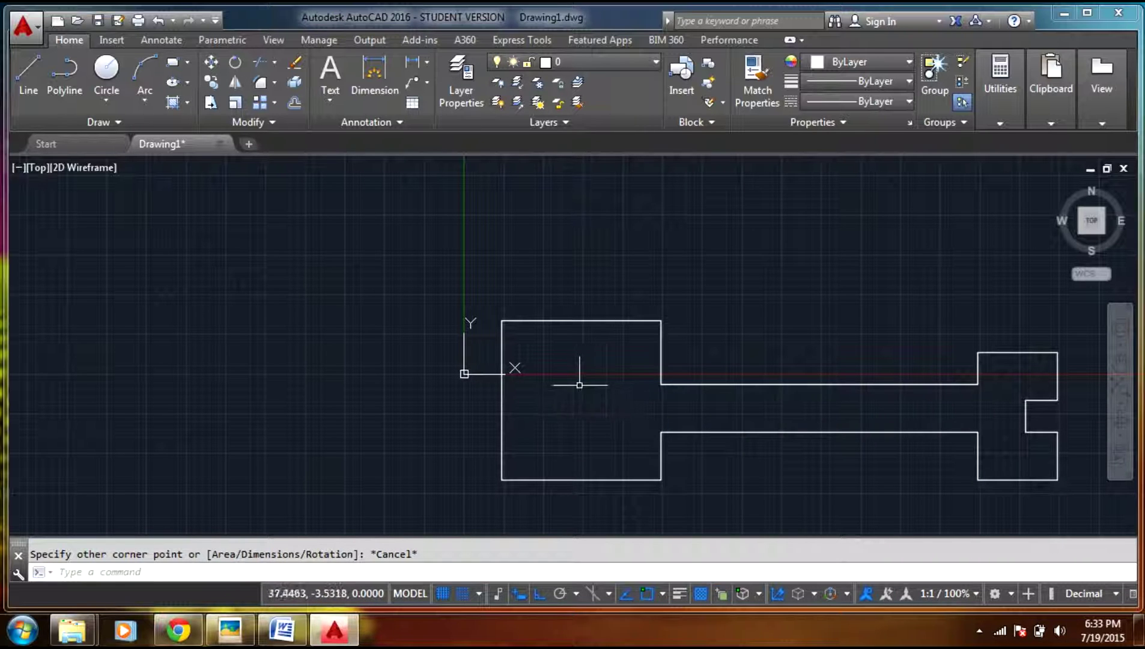
{"action": "left_click_drag", "start_coordinate": [591, 400], "coordinate": [601, 421]}
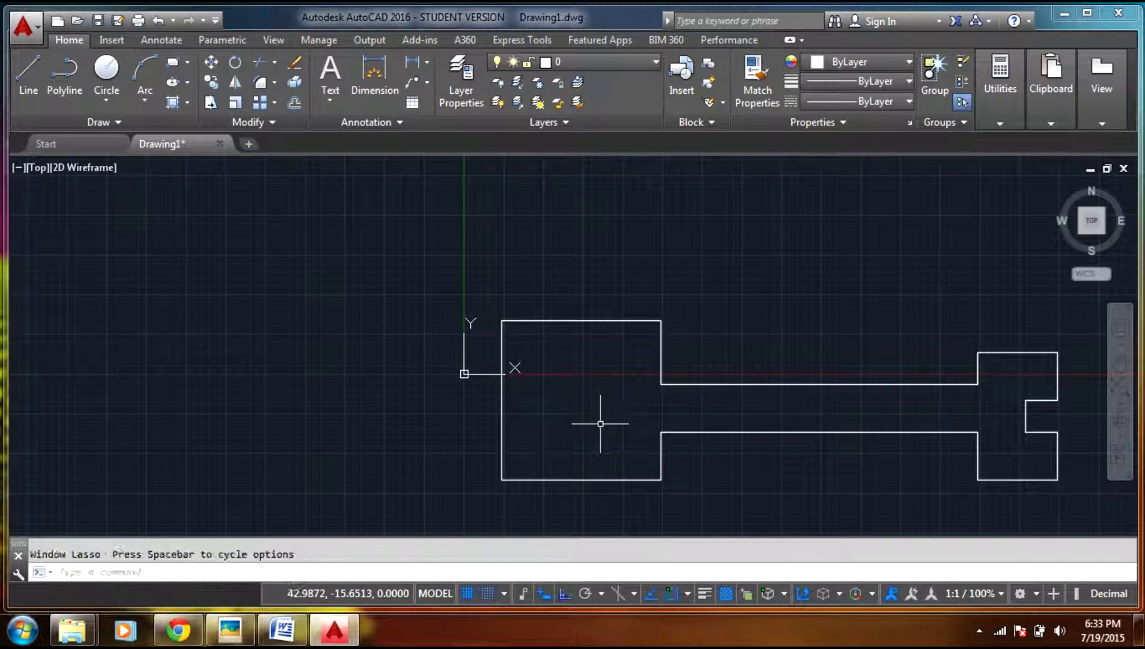
{"action": "left_click", "coordinate": [172, 62]}
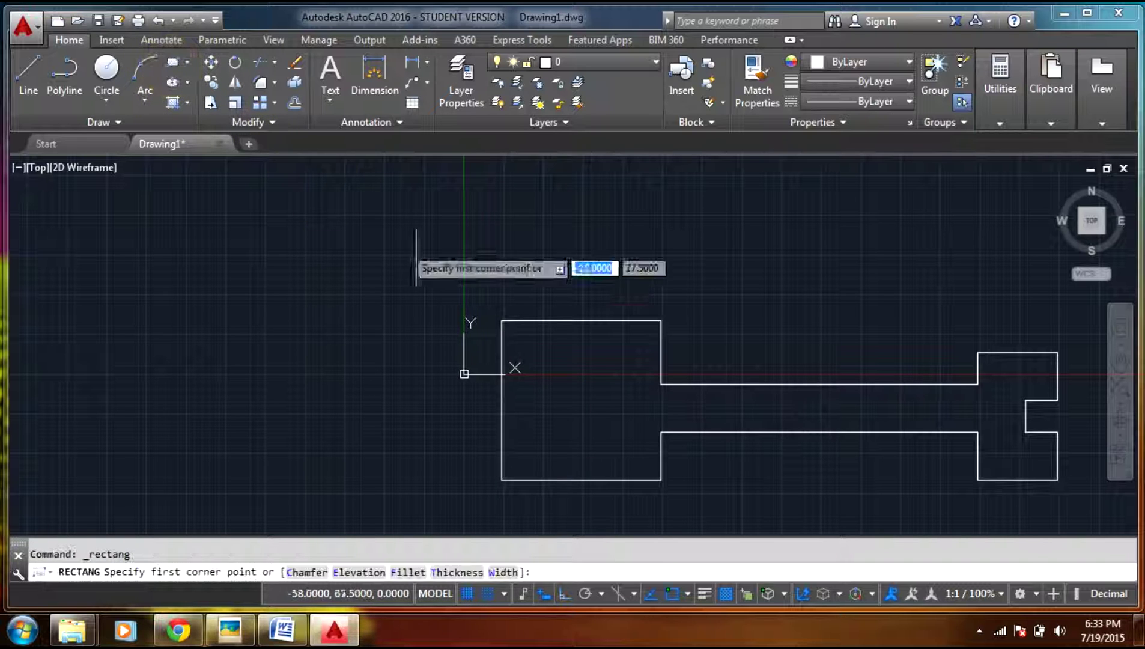
{"action": "left_click", "coordinate": [551, 379]}
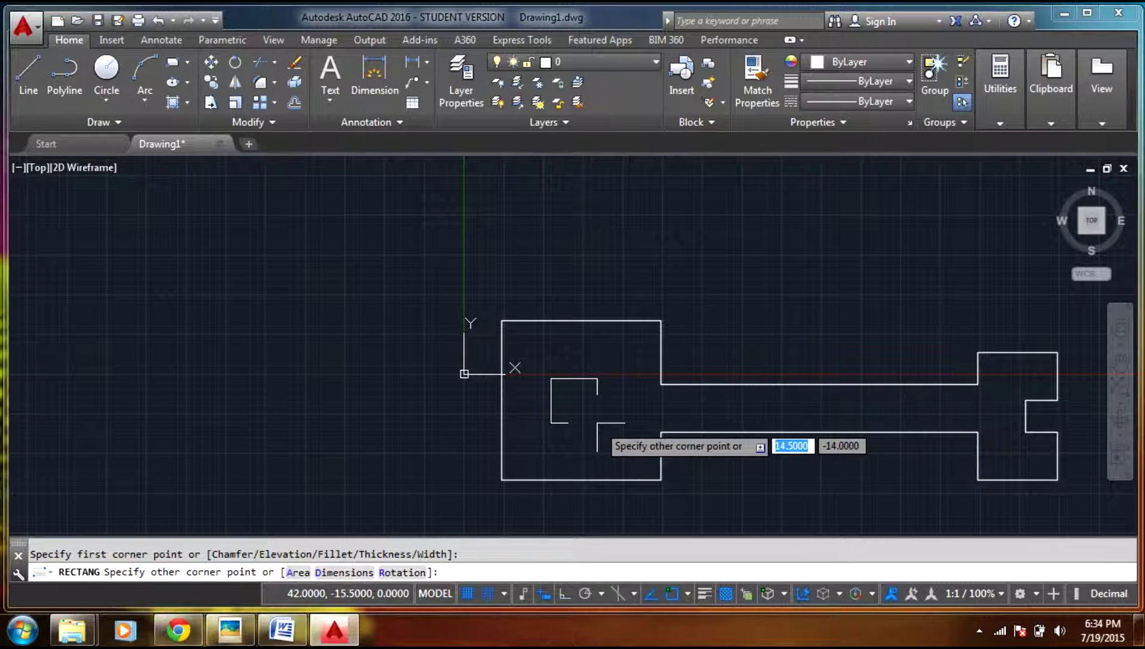
{"action": "left_click", "coordinate": [601, 425]}
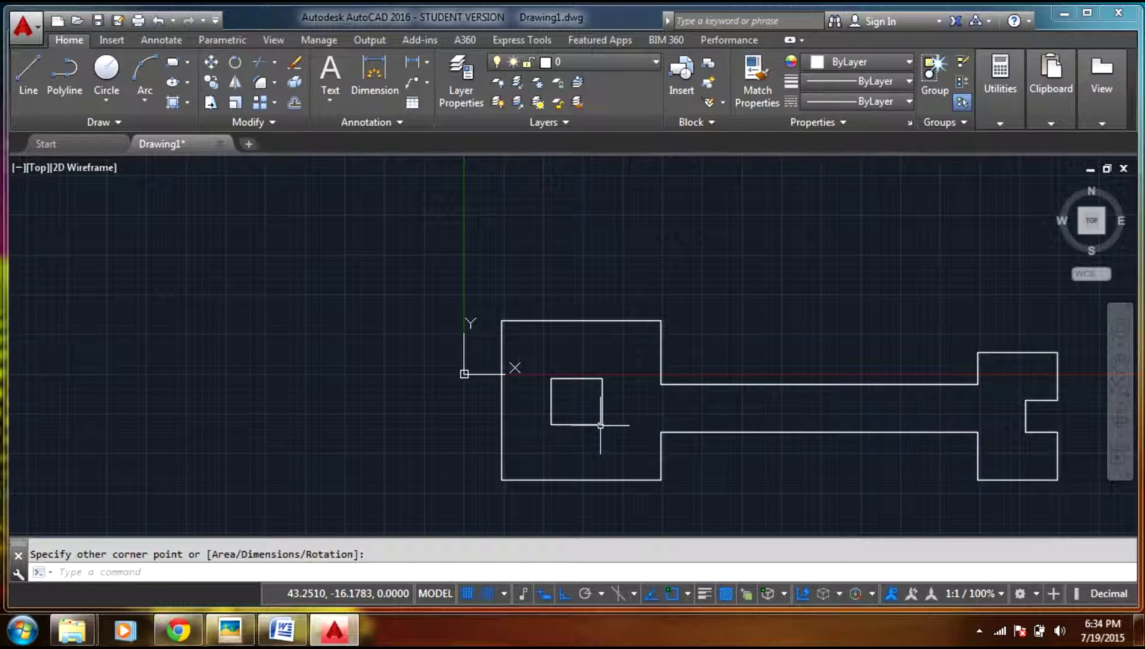
{"action": "key", "text": "ctrl+z"}
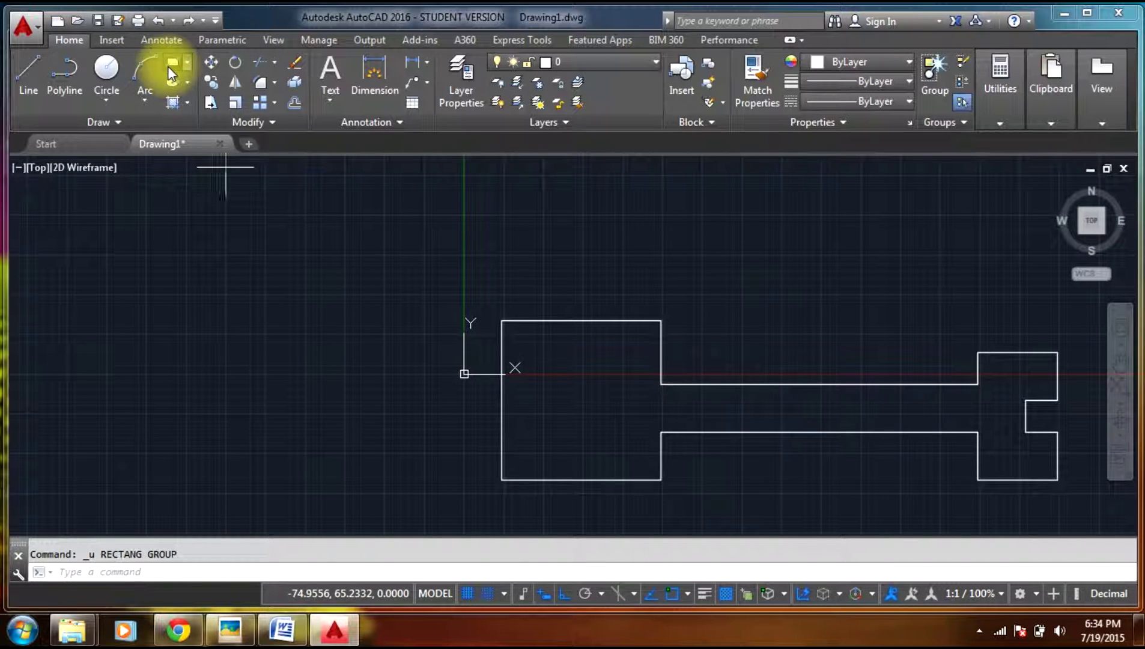
Draw a rectangle near the middle of the left head, entering 15 for its opposite corner.
{"action": "left_click", "coordinate": [171, 63]}
{"action": "left_click", "coordinate": [555, 373]}
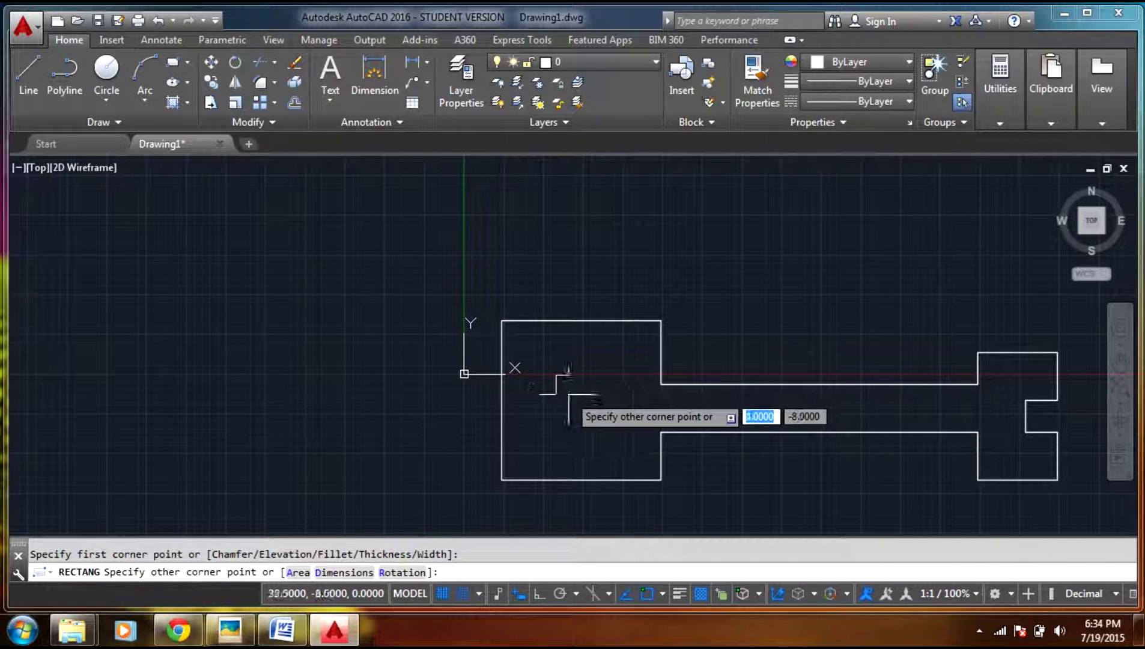
{"action": "type", "text": "15"}
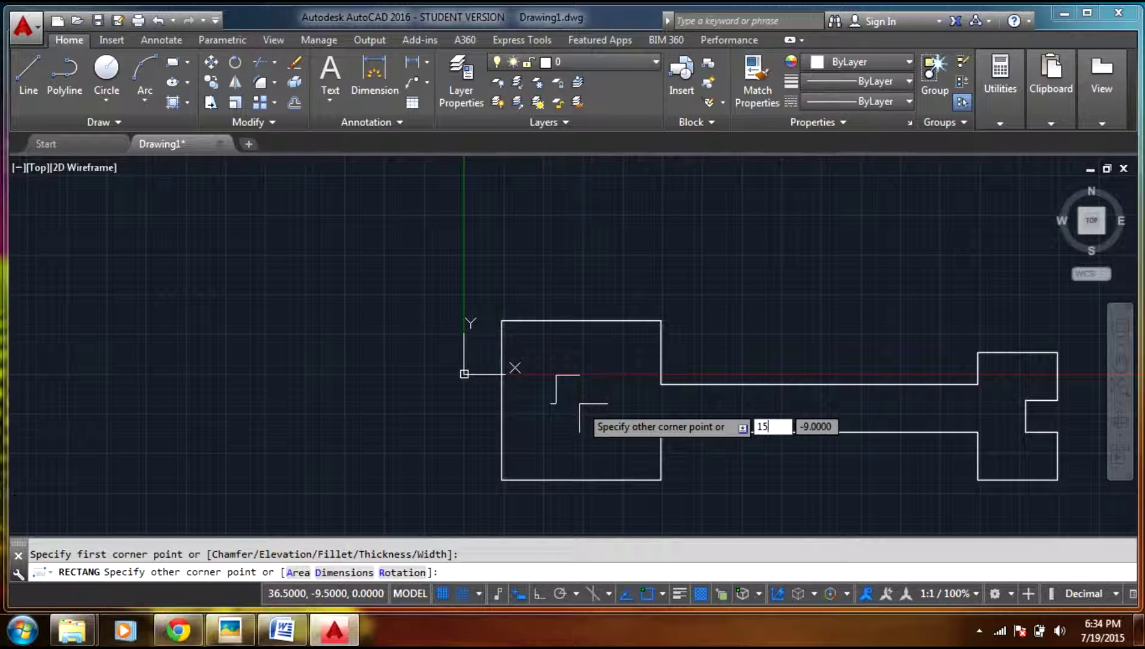
{"action": "key", "text": "Return"}
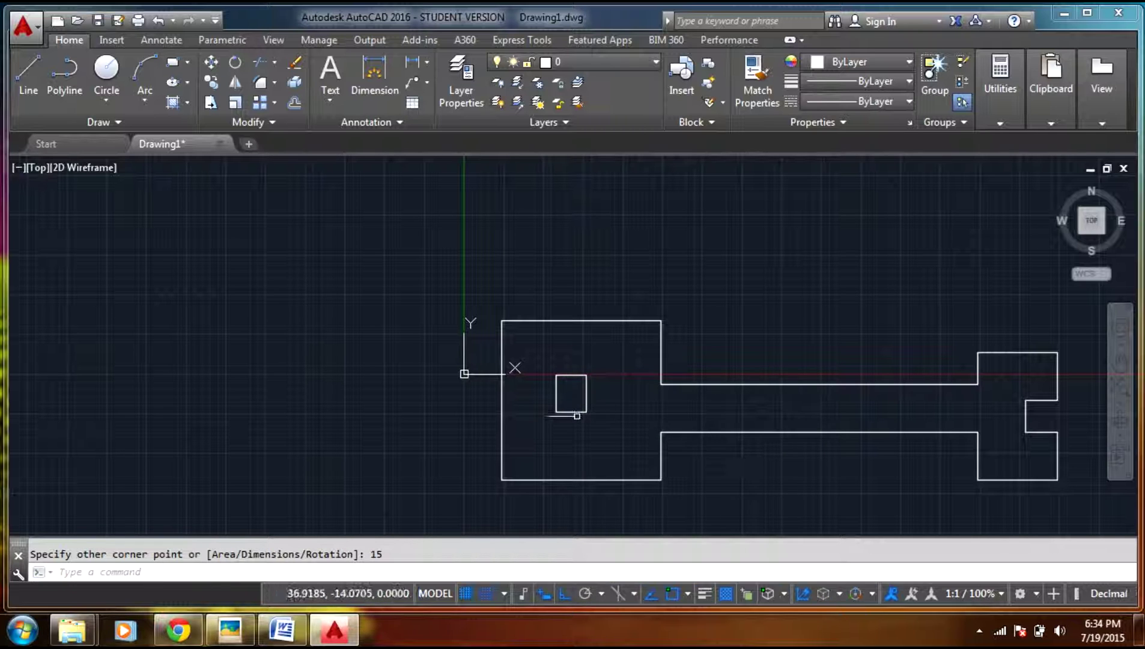
{"action": "scroll", "coordinate": [566, 395], "scroll_direction": "up", "scroll_amount": 2}
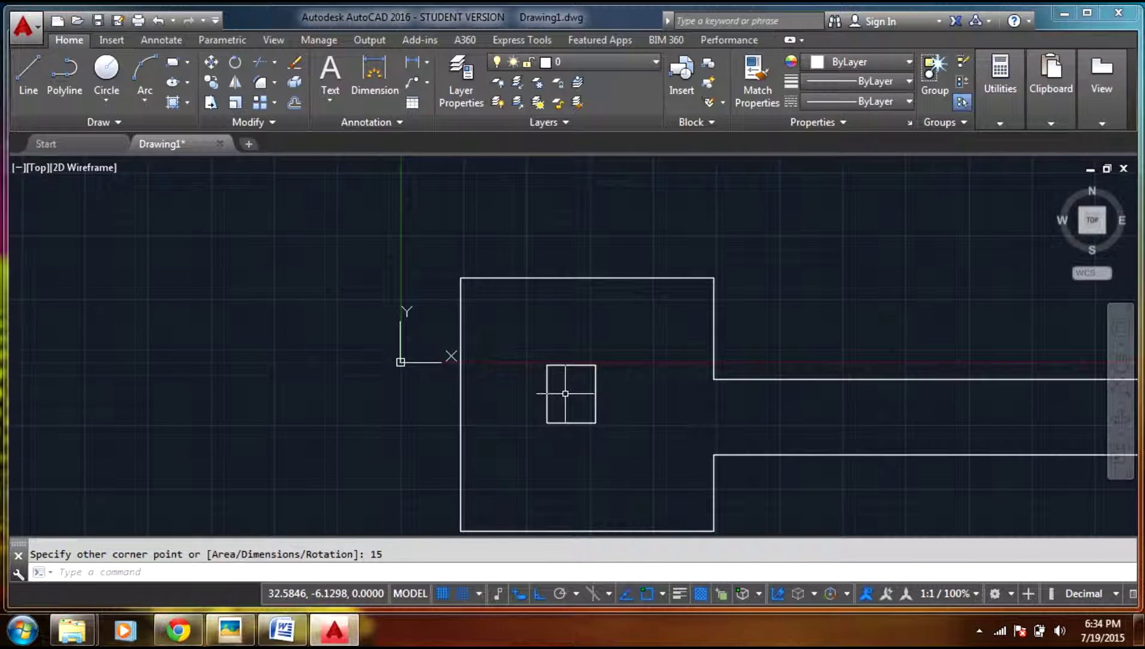
{"action": "mouse_move", "coordinate": [565, 394]}
{"action": "middle_mouse_down"}
{"action": "mouse_move", "coordinate": [582, 412]}
{"action": "mouse_move", "coordinate": [558, 385]}
{"action": "middle_mouse_up"}
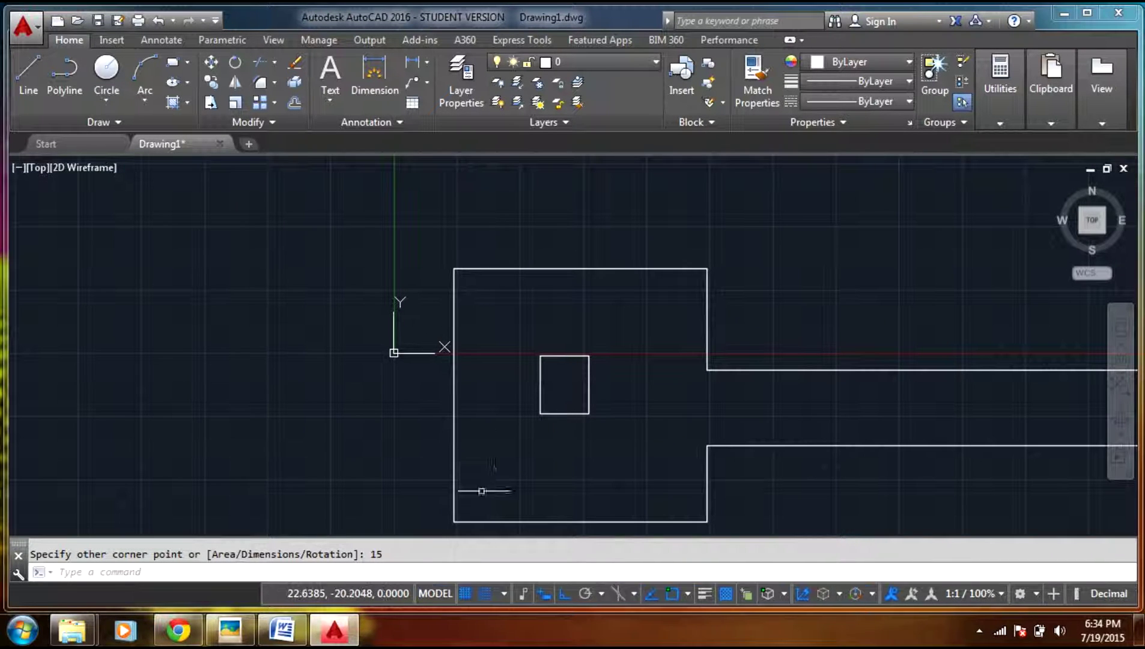
Close the Word document and compare the drawn profile with the dimensions in the reference image.
{"action": "left_click", "coordinate": [280, 630]}
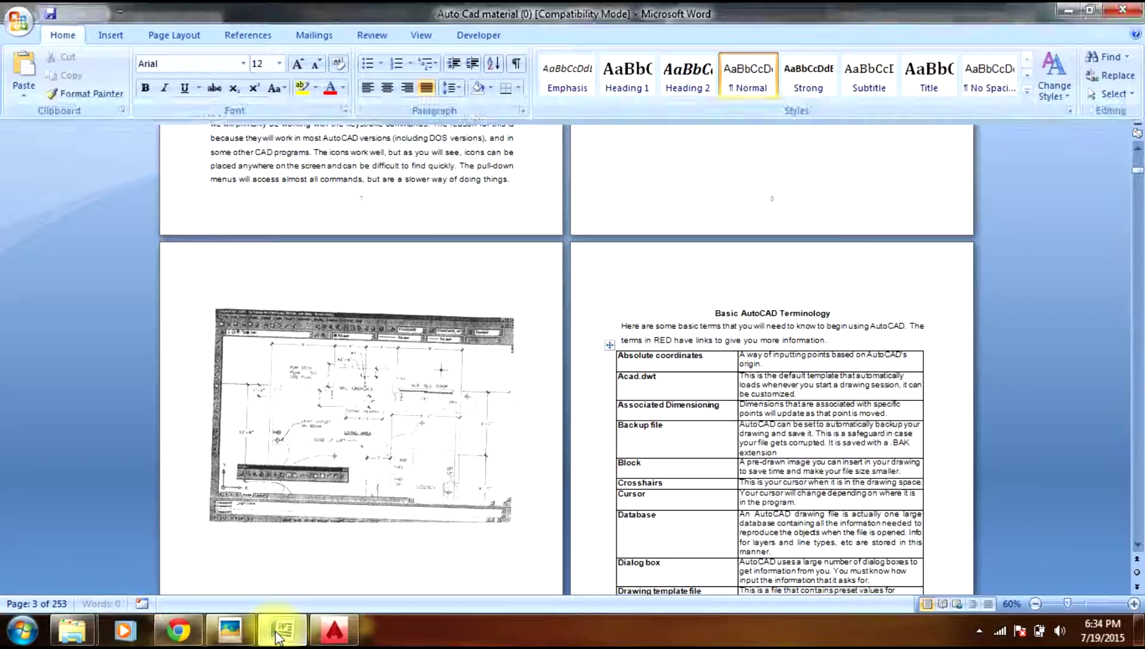
{"action": "left_click", "coordinate": [278, 635]}
{"action": "left_click", "coordinate": [243, 634]}
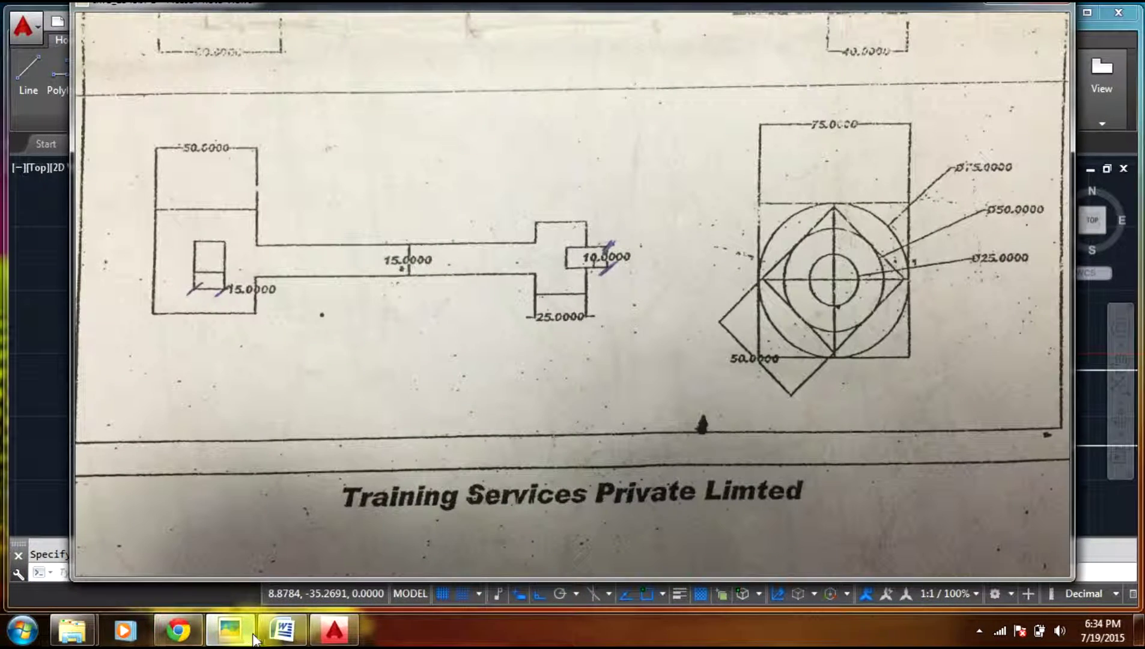
{"action": "left_click_drag", "start_coordinate": [280, 603], "coordinate": [278, 588]}
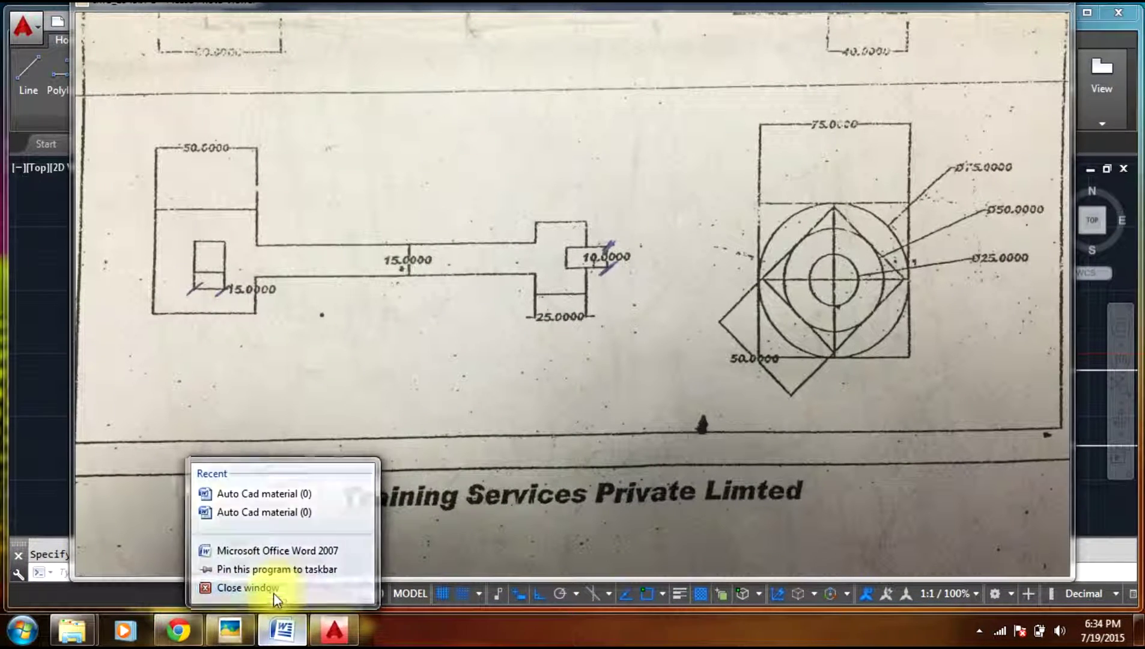
{"action": "left_click", "coordinate": [274, 592]}
{"action": "mouse_move", "coordinate": [240, 637]}
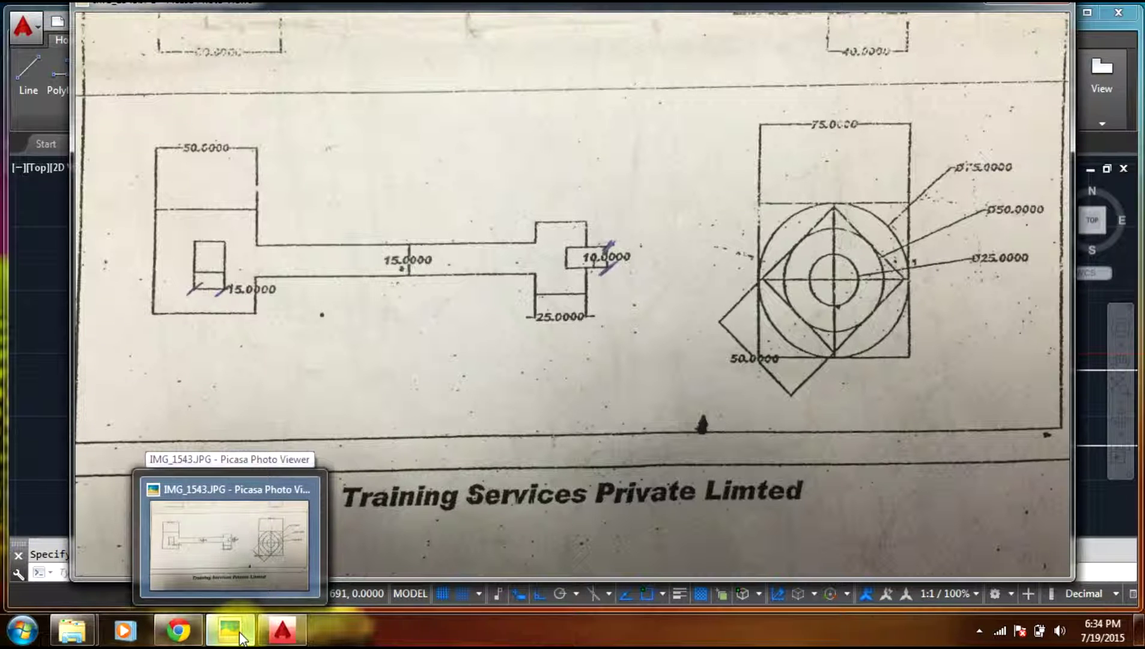
{"action": "left_click", "coordinate": [242, 637]}
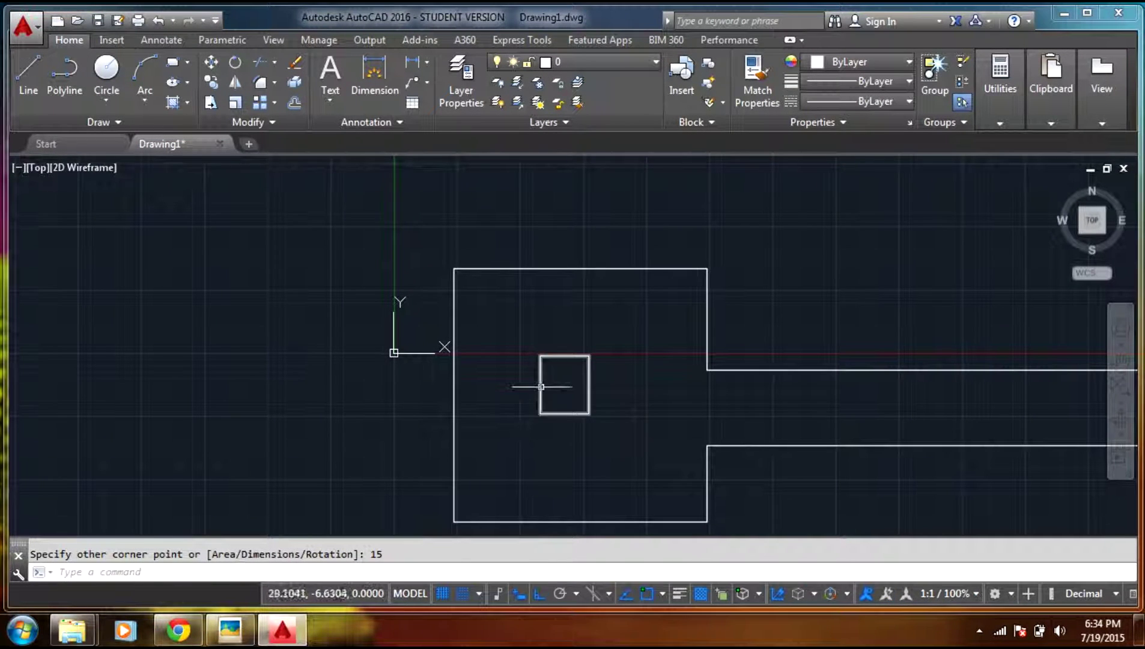
{"action": "scroll", "coordinate": [544, 385], "scroll_direction": "down", "scroll_amount": 4}
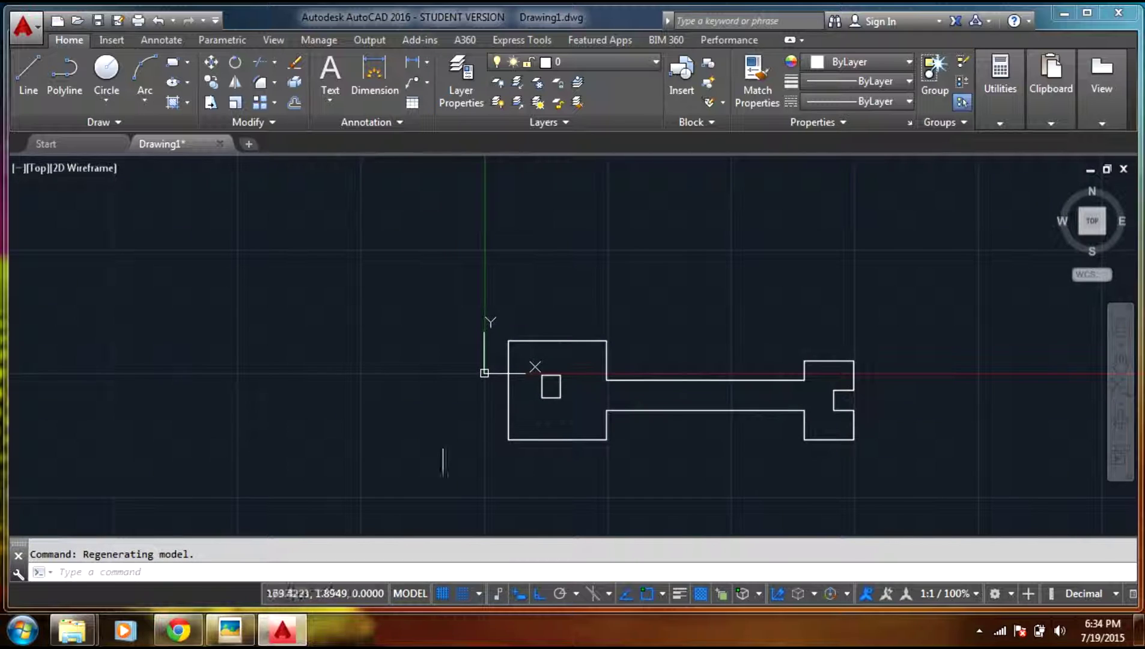
{"action": "left_click", "coordinate": [232, 632]}
{"action": "left_click", "coordinate": [231, 632]}
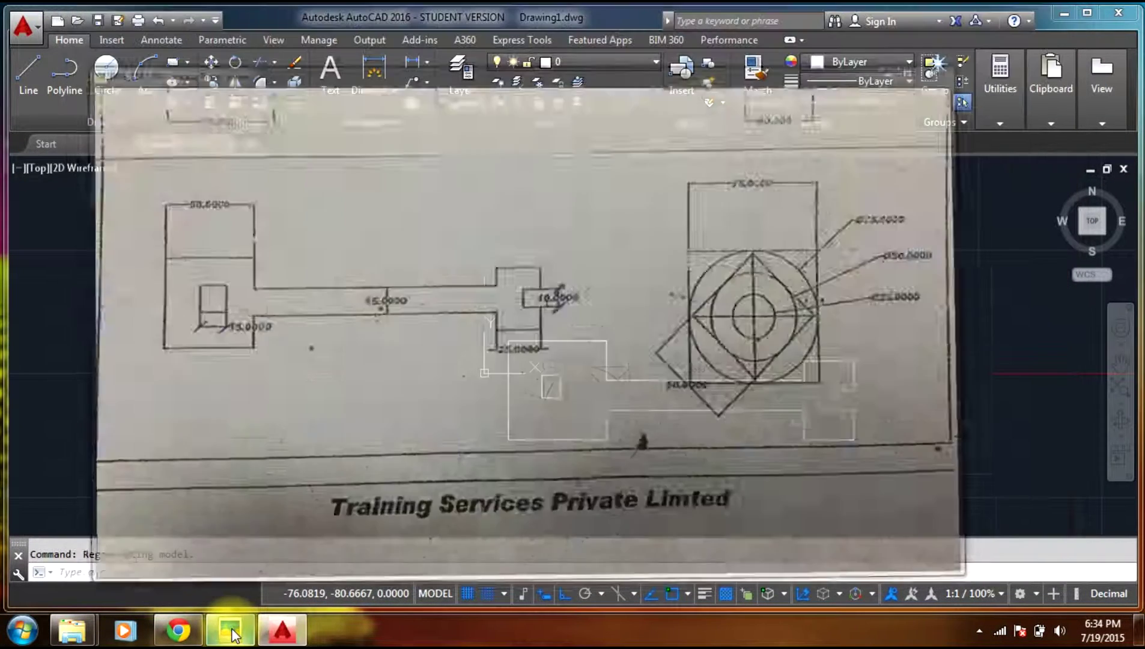
Try a dimension across the left head's upper edge and delete it.
{"action": "left_click", "coordinate": [376, 75]}
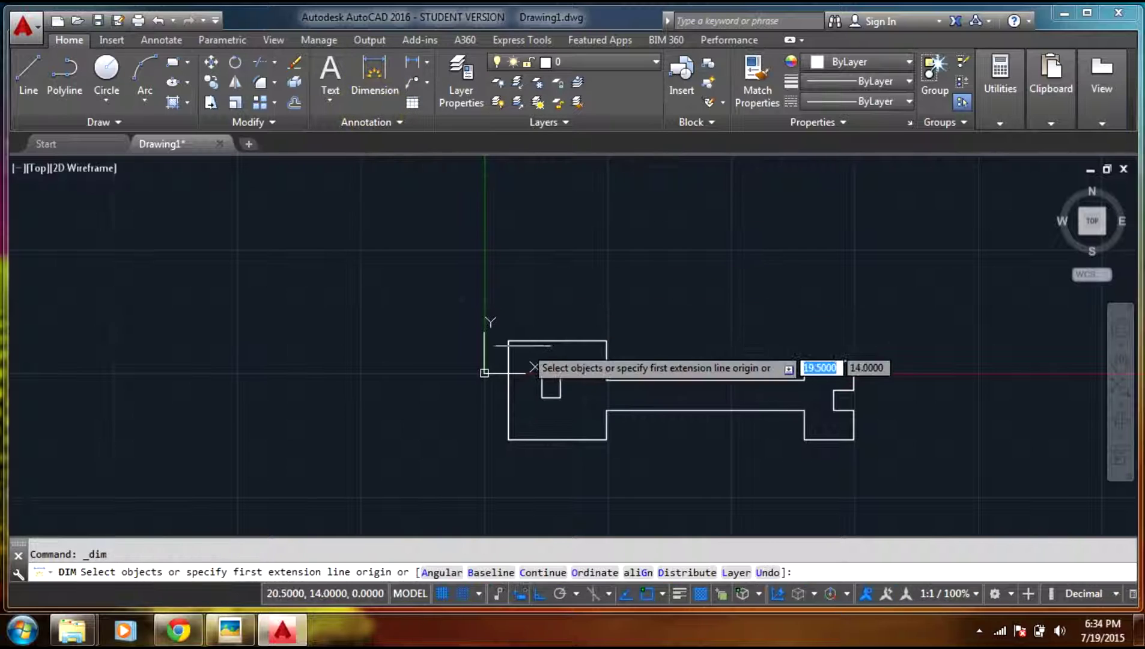
{"action": "left_click", "coordinate": [508, 341]}
{"action": "left_click", "coordinate": [605, 340]}
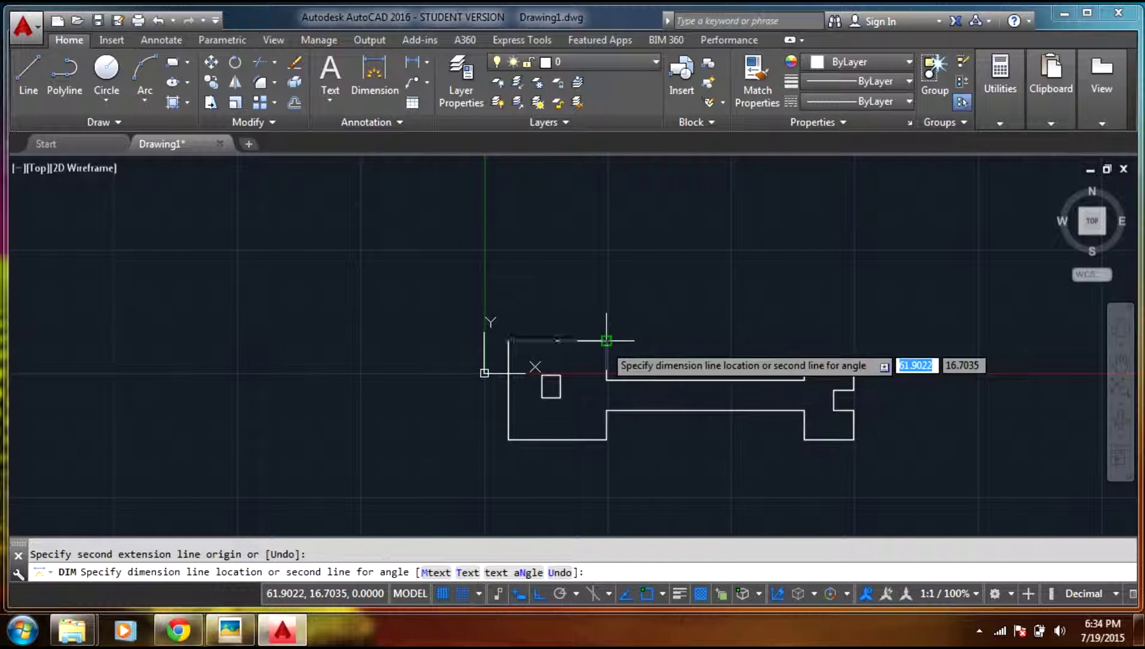
{"action": "left_click", "coordinate": [479, 309]}
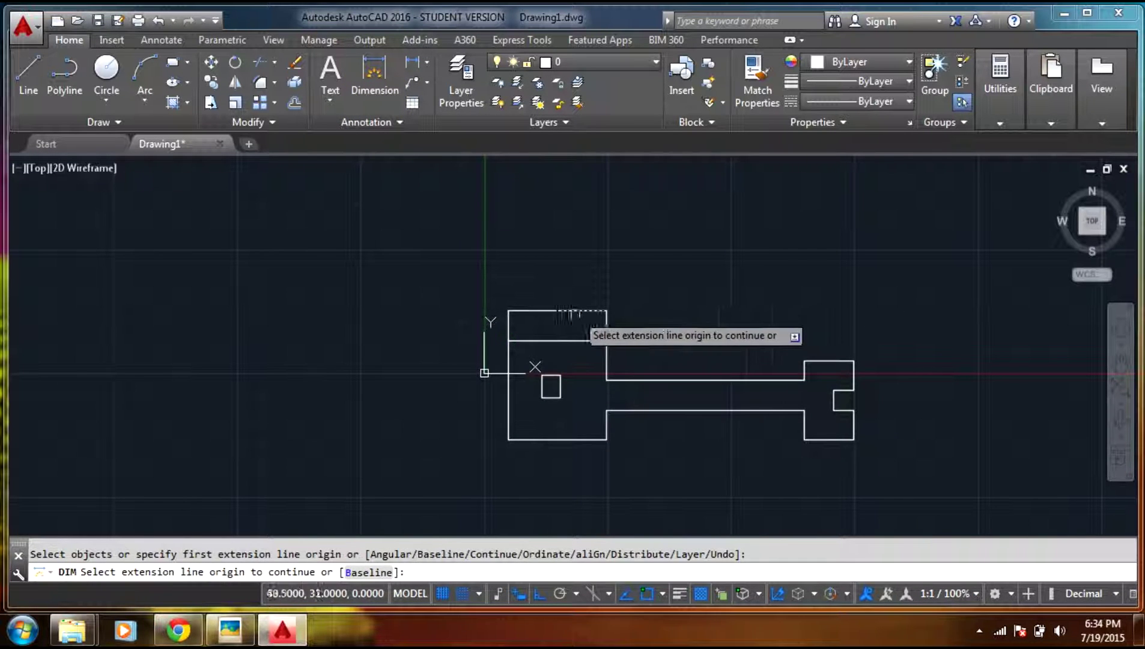
{"action": "scroll", "coordinate": [569, 314], "scroll_direction": "up", "scroll_amount": 8}
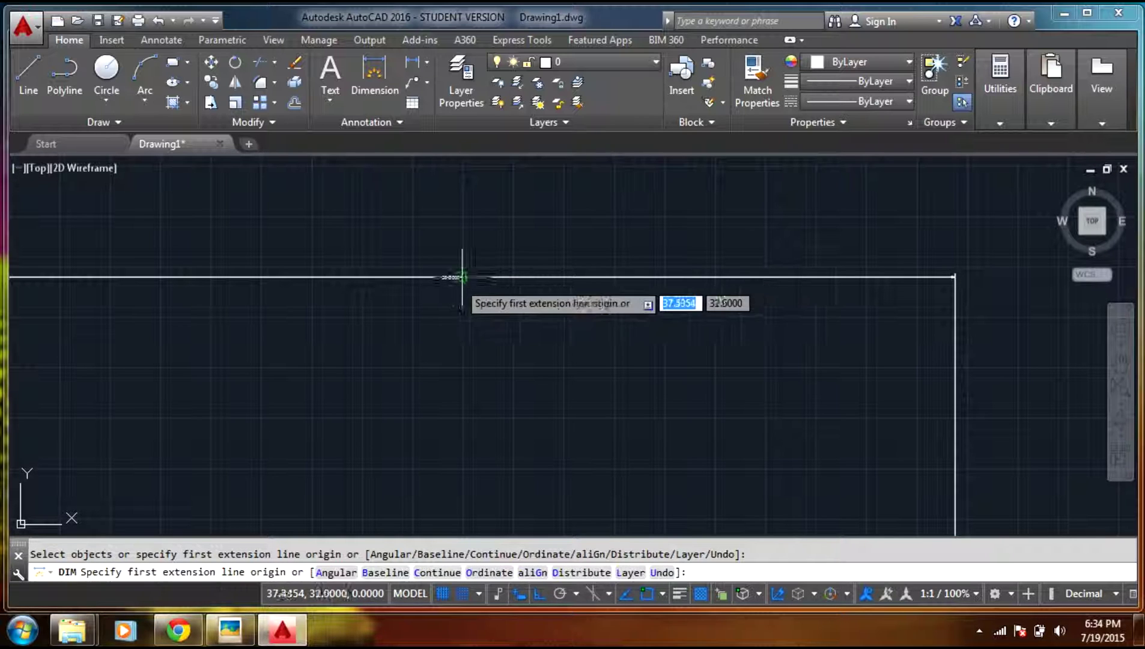
{"action": "key", "text": "Escape"}
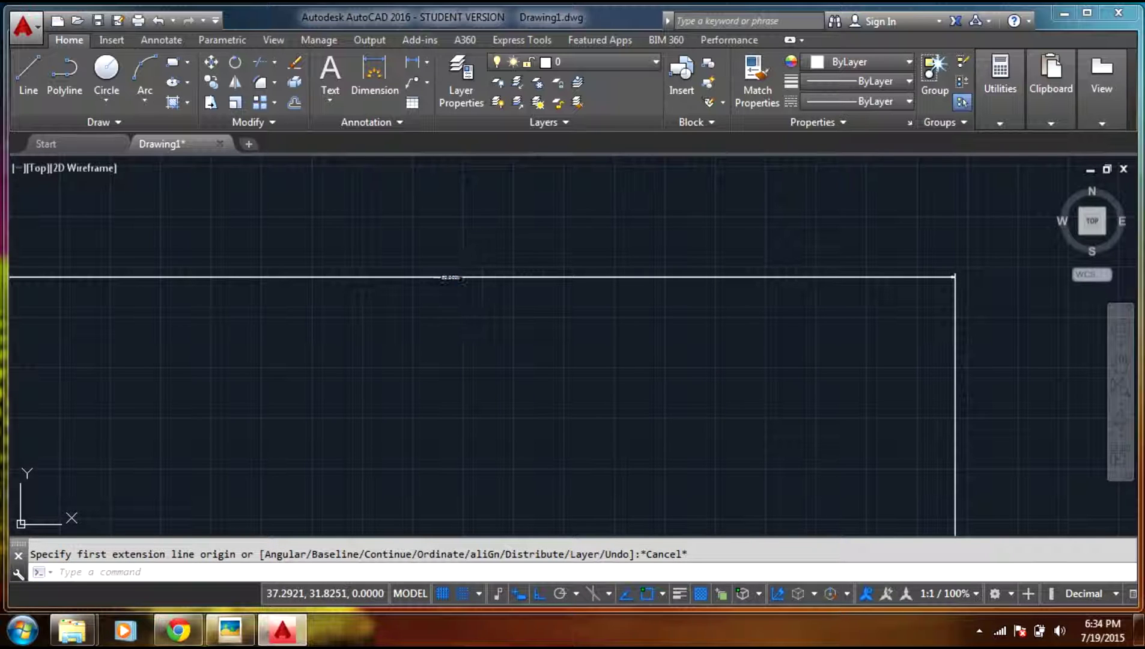
{"action": "left_click", "coordinate": [458, 280]}
{"action": "key", "text": "Delete"}
{"action": "scroll", "coordinate": [460, 290], "scroll_direction": "down", "scroll_amount": 3}
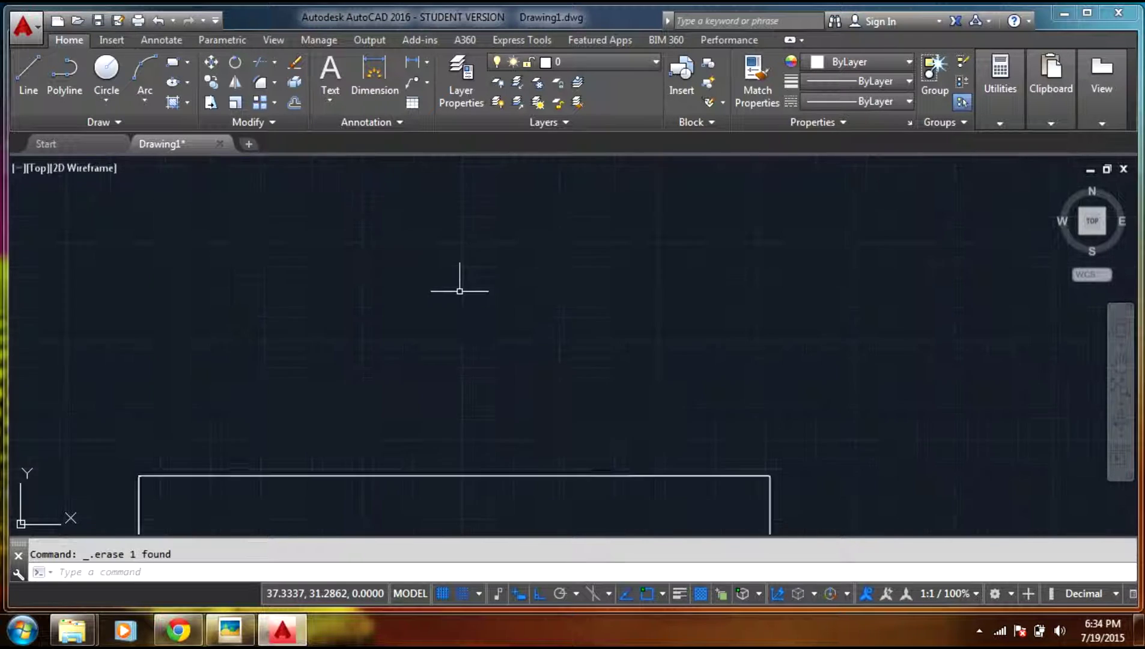
Set the text height of the Standard text style to 2 and apply it.
{"action": "left_click", "coordinate": [393, 121]}
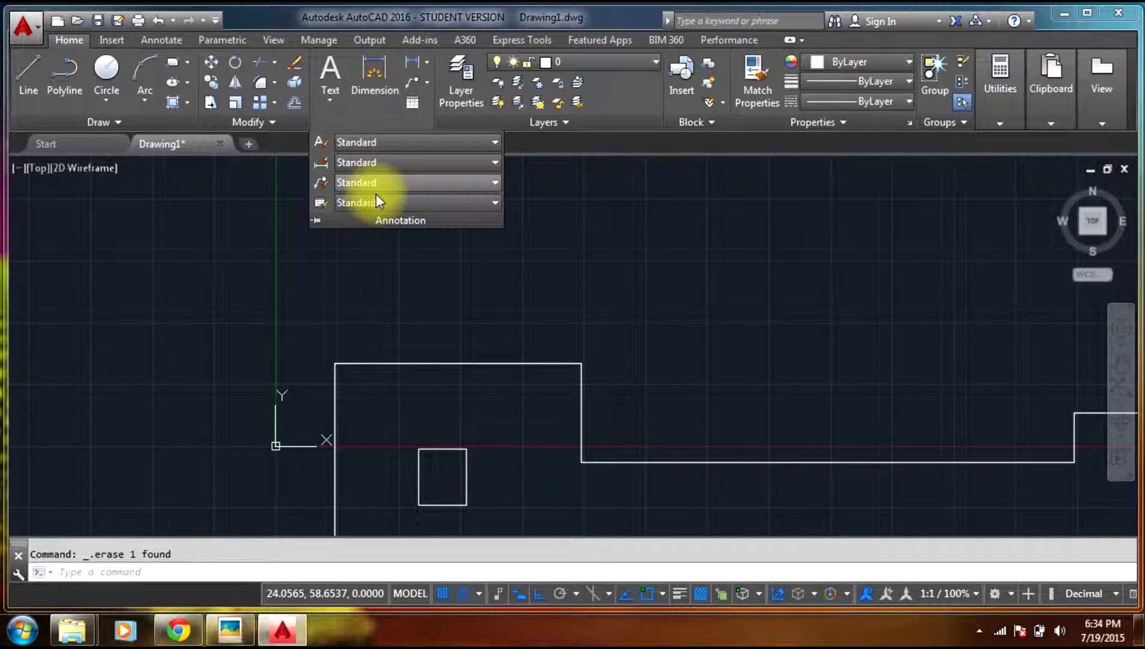
{"action": "left_click", "coordinate": [372, 142]}
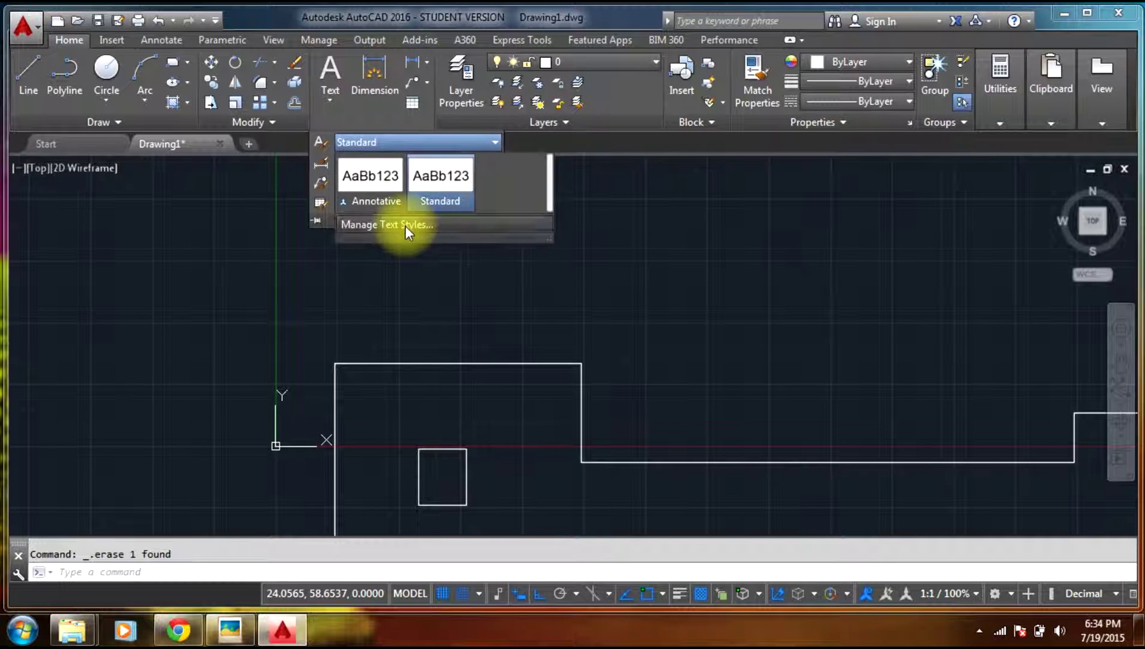
{"action": "left_click", "coordinate": [405, 225]}
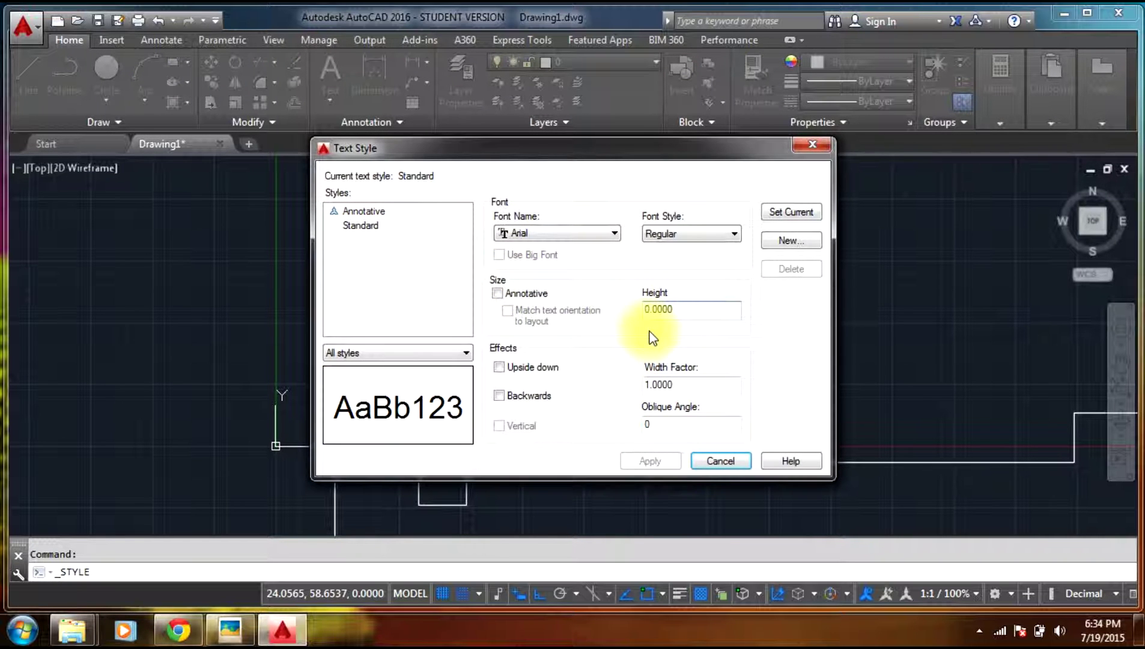
{"action": "type", "text": "1"}
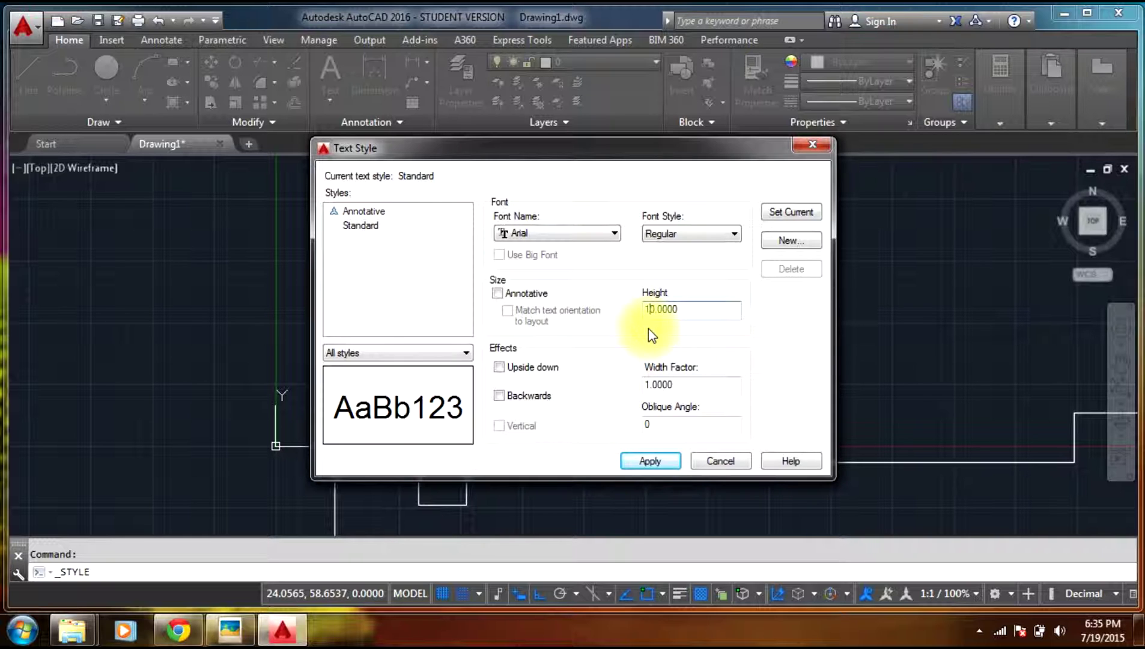
{"action": "key", "text": "BackSpace"}
{"action": "key", "text": "BackSpace"}
{"action": "type", "text": "2"}
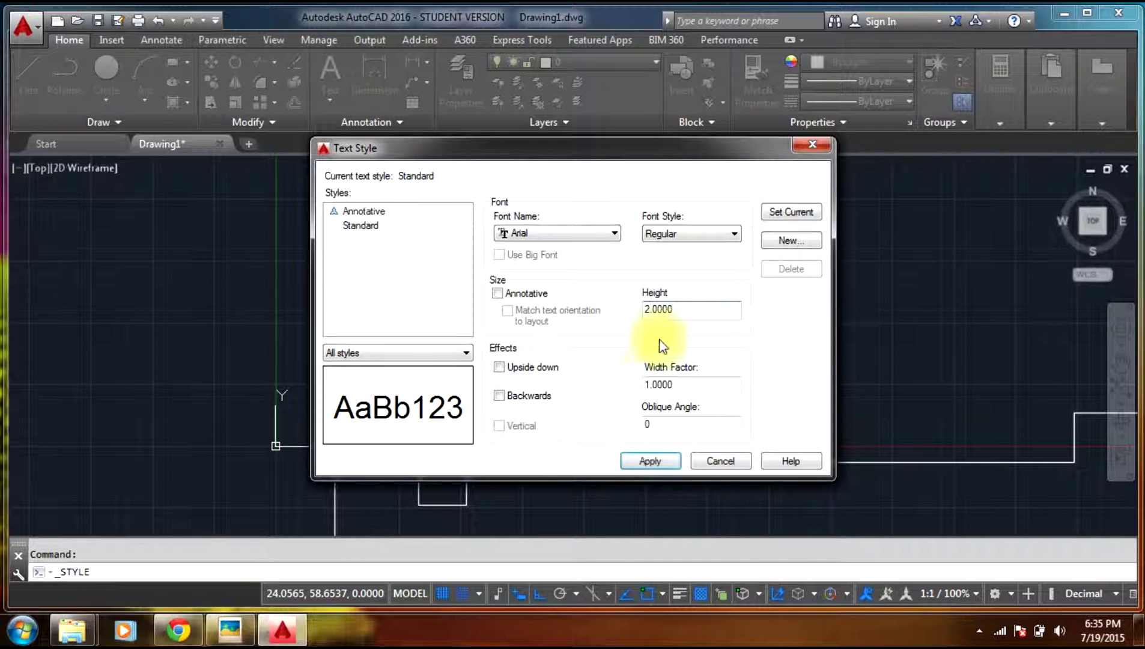
{"action": "left_click", "coordinate": [650, 462]}
{"action": "left_click", "coordinate": [715, 461]}
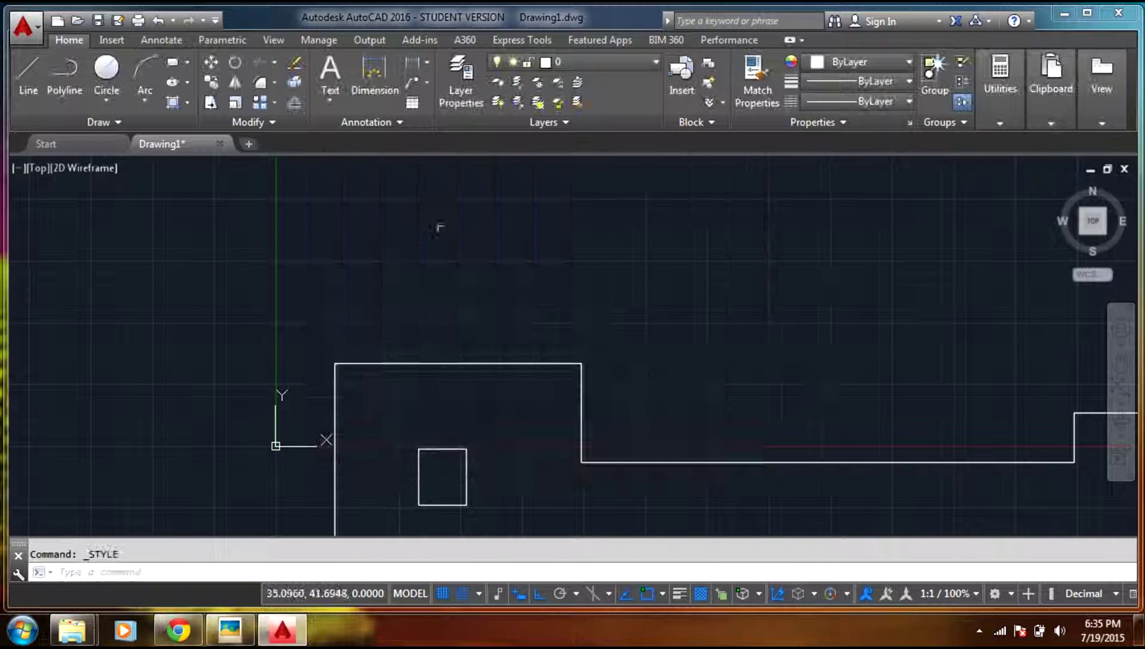
Modify the Standard dimension style to use an arrow size of 2.
{"action": "left_click", "coordinate": [373, 127]}
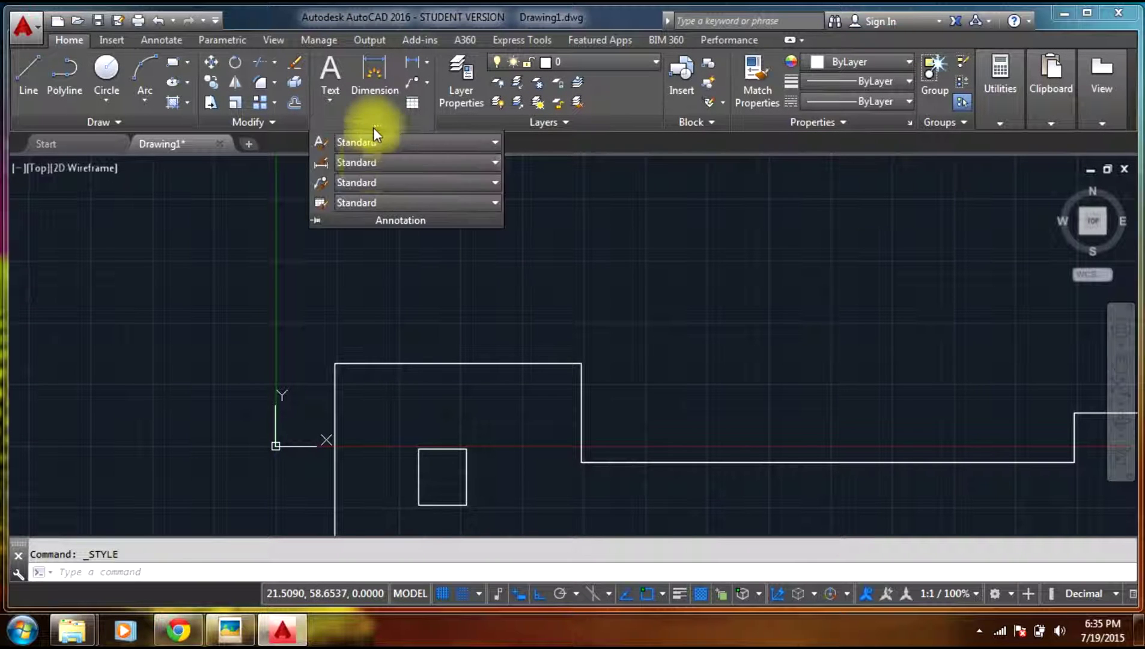
{"action": "left_click", "coordinate": [370, 161]}
{"action": "left_click", "coordinate": [423, 265]}
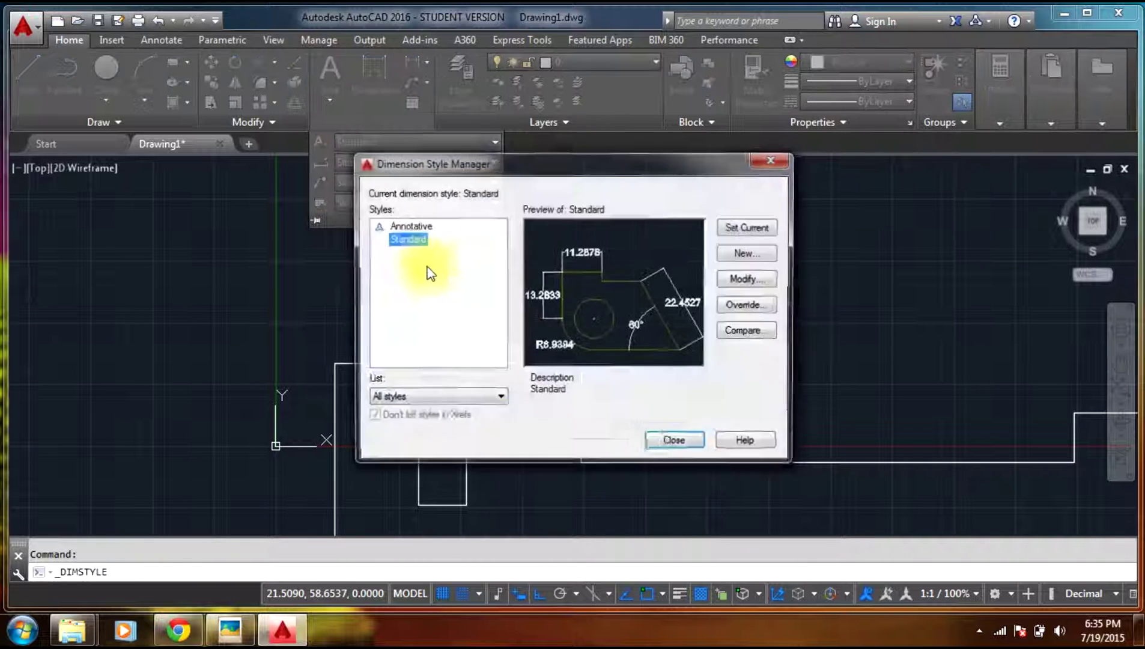
{"action": "left_click", "coordinate": [749, 278]}
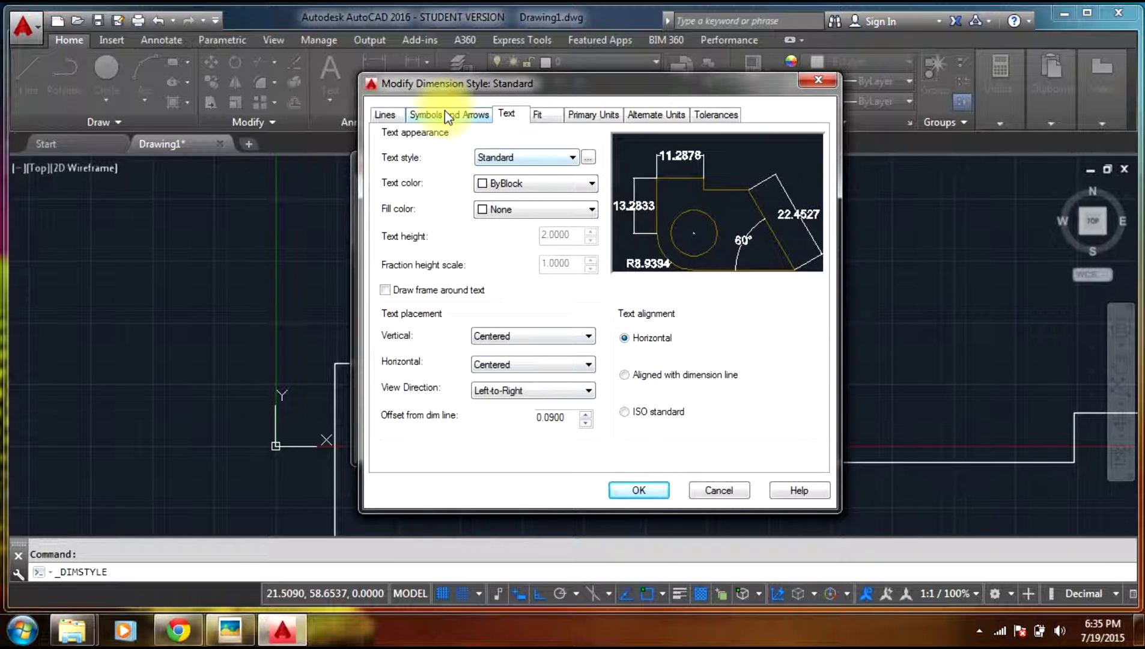
{"action": "left_click", "coordinate": [427, 116]}
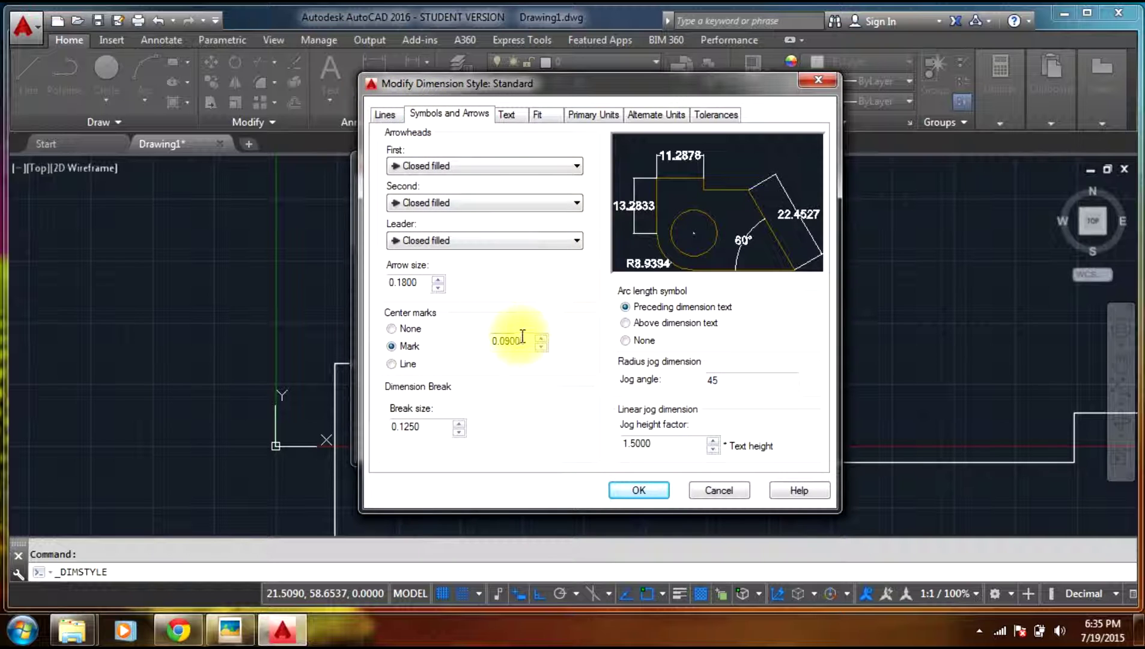
{"action": "double_click", "coordinate": [405, 284]}
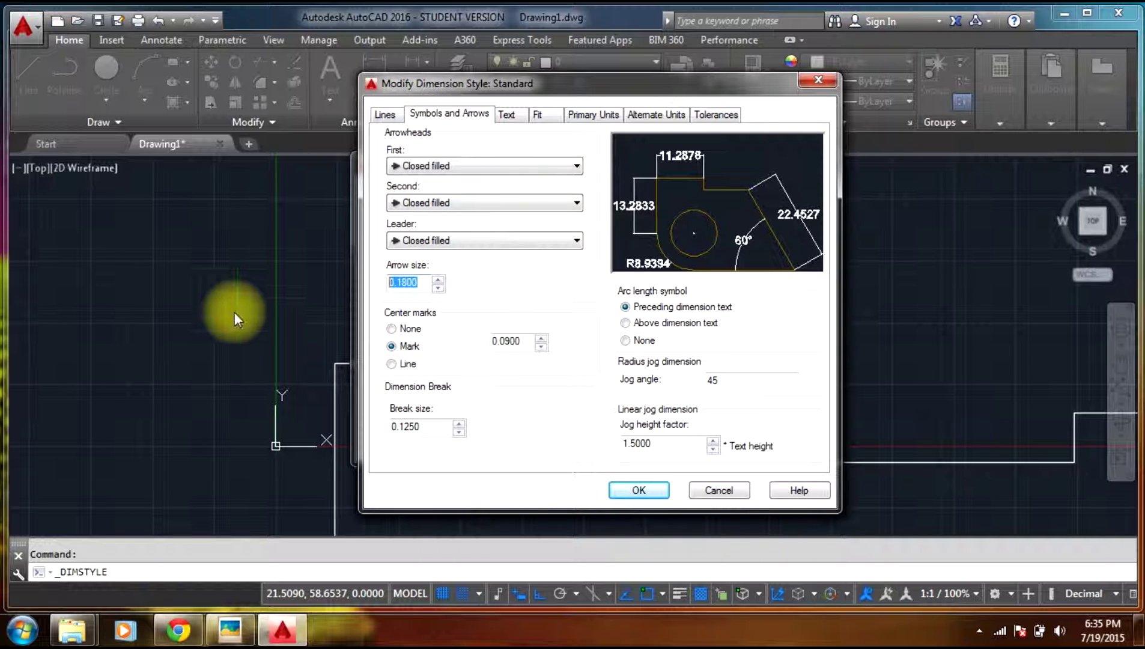
{"action": "type", "text": "2"}
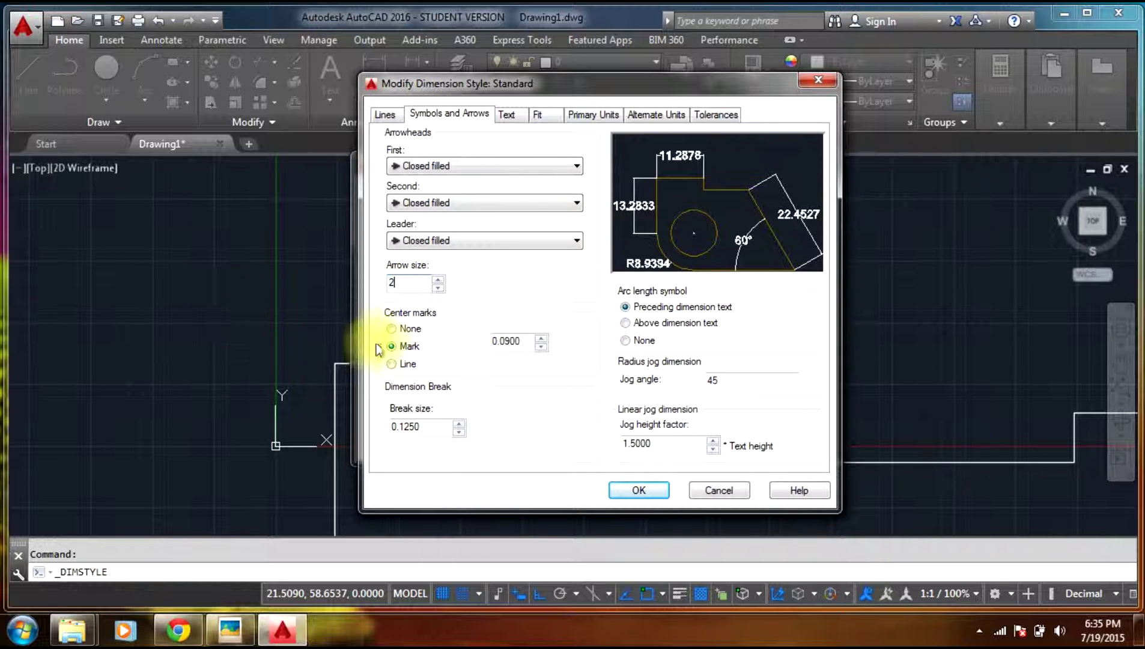
{"action": "left_click", "coordinate": [638, 492]}
{"action": "left_click", "coordinate": [693, 444]}
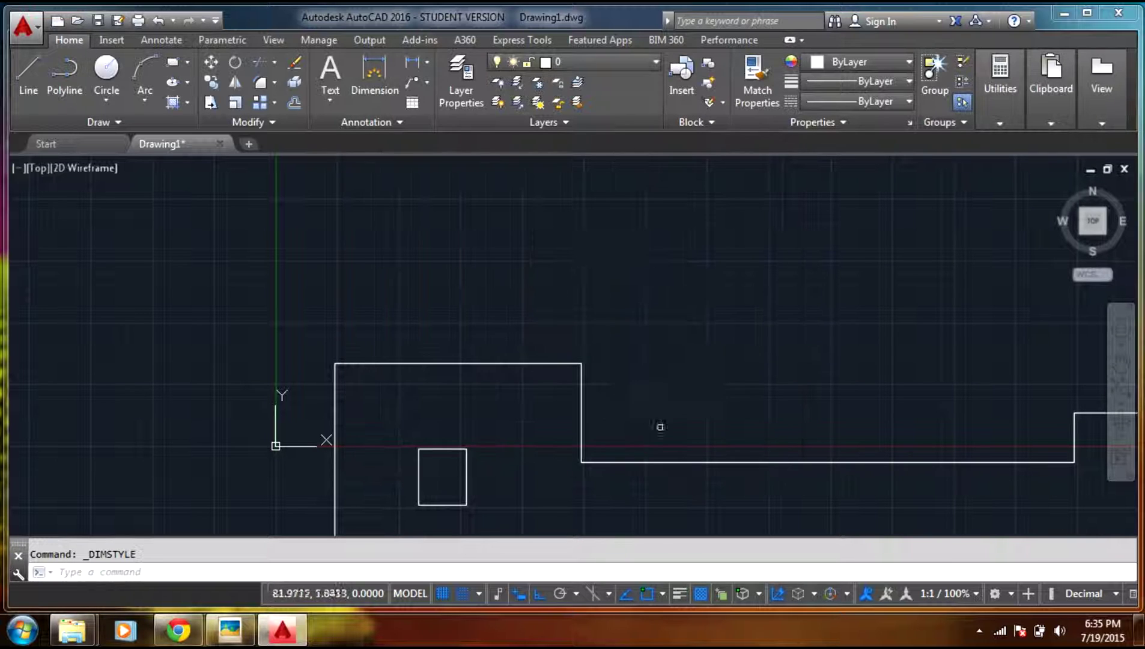
Dimension the width of the left head between its two upper corners, placing the dimension line above it.
{"action": "left_click", "coordinate": [360, 82]}
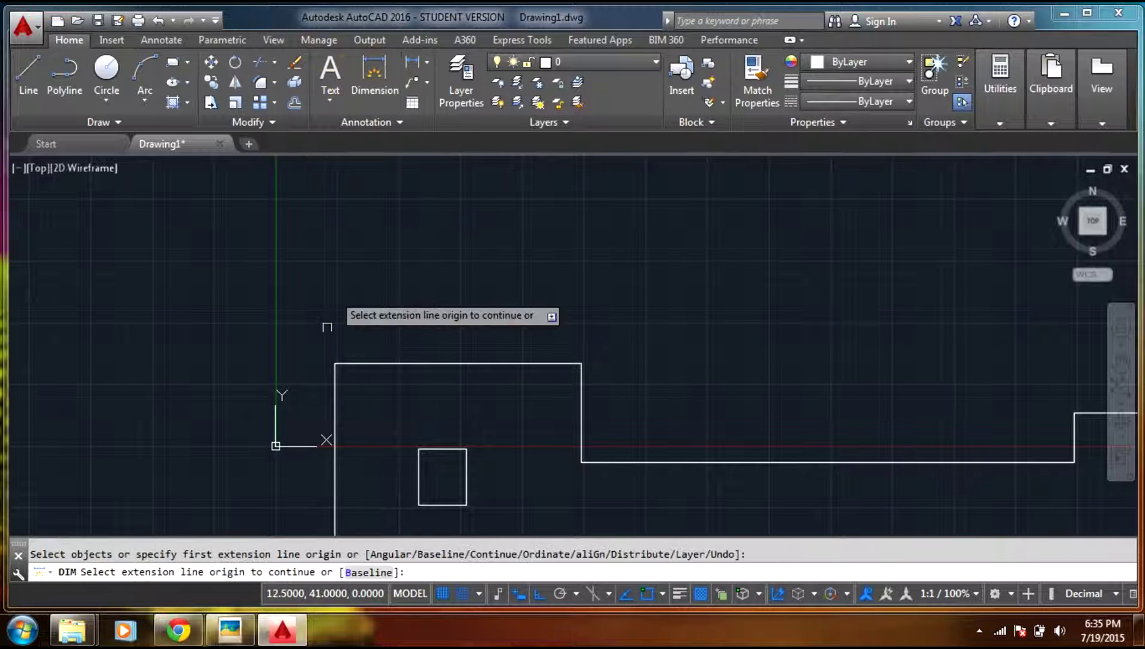
{"action": "left_click", "coordinate": [335, 363]}
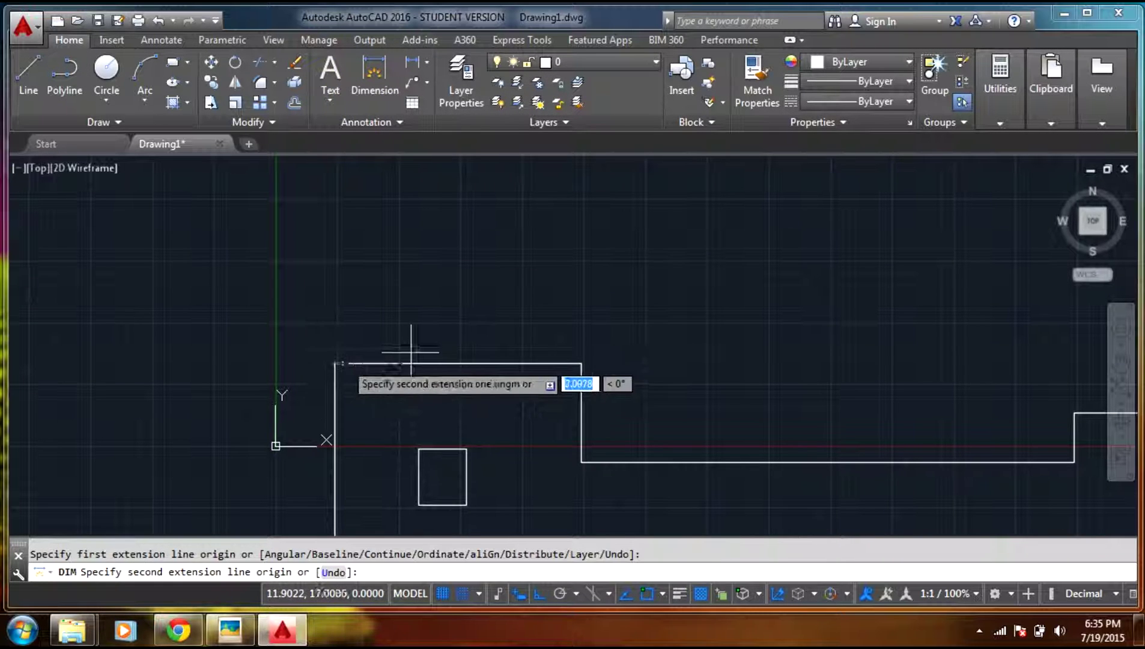
{"action": "left_click", "coordinate": [581, 364]}
{"action": "left_click", "coordinate": [581, 287]}
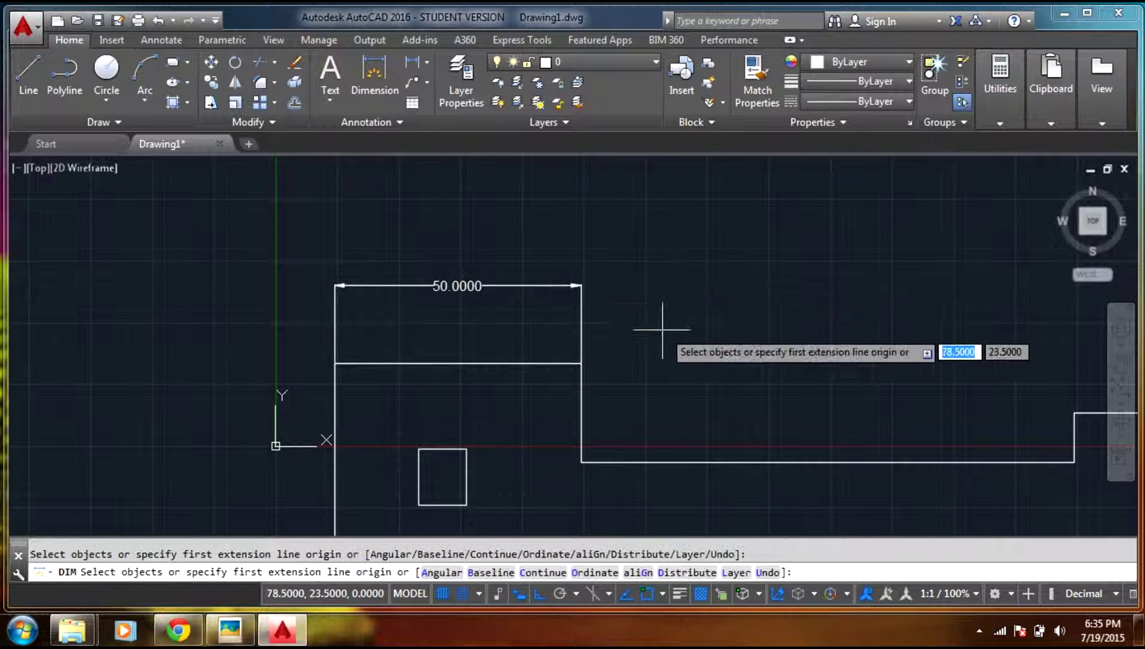
Dimension the height of the notch opening in the right head, placing the dimension outside the head.
{"action": "scroll", "coordinate": [664, 328], "scroll_direction": "down", "scroll_amount": 4}
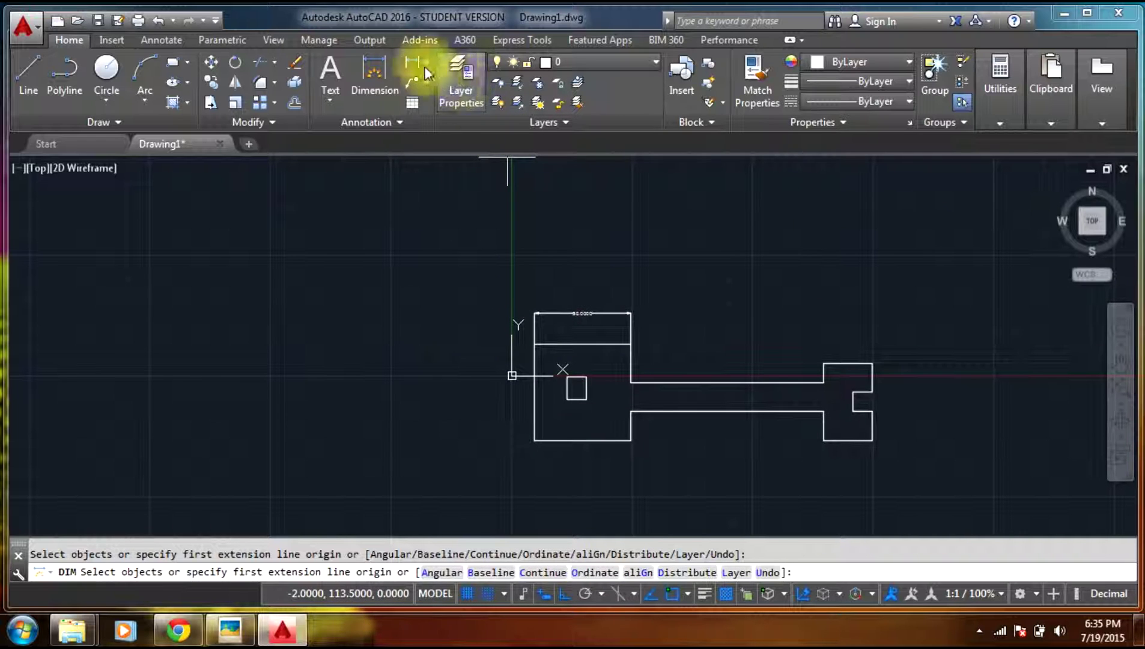
{"action": "left_click", "coordinate": [872, 392]}
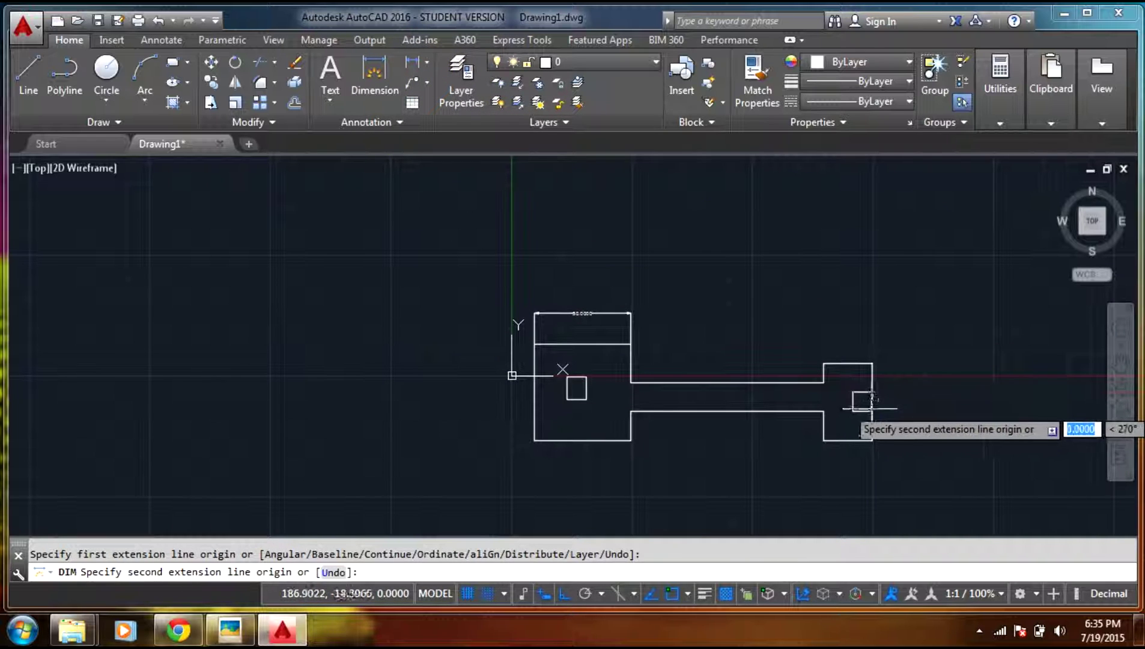
{"action": "left_click", "coordinate": [872, 411]}
{"action": "left_click", "coordinate": [894, 402]}
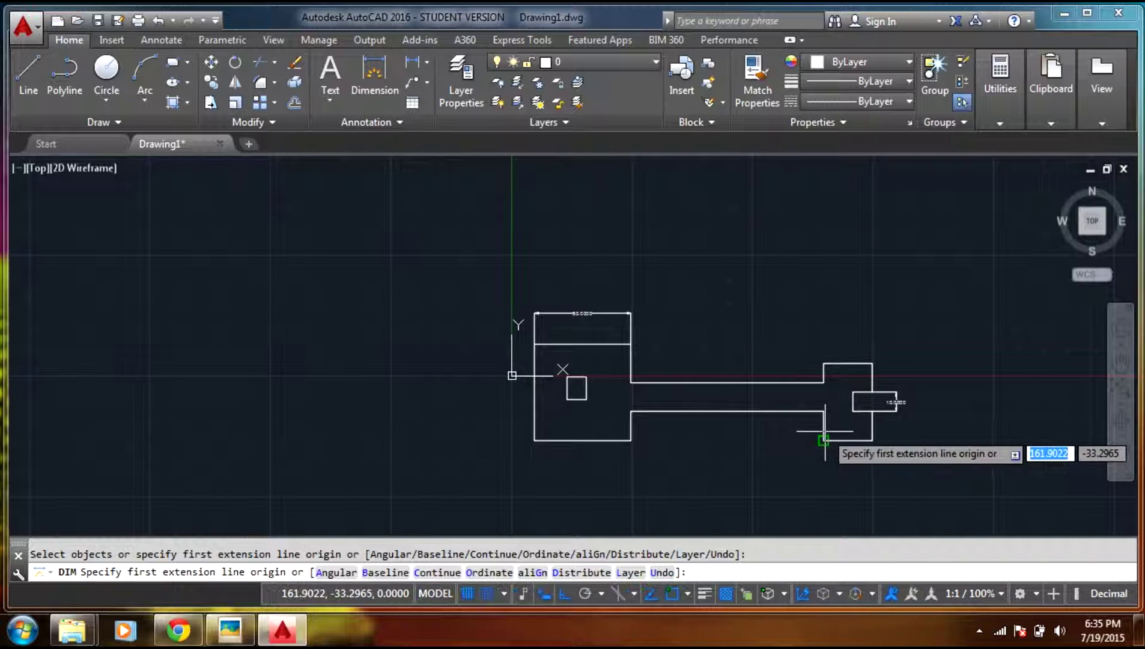
Dimension the width of the right head along its lower edge, placing the dimension line below it.
{"action": "left_click", "coordinate": [823, 439]}
{"action": "left_click", "coordinate": [872, 440]}
{"action": "left_click", "coordinate": [847, 461]}
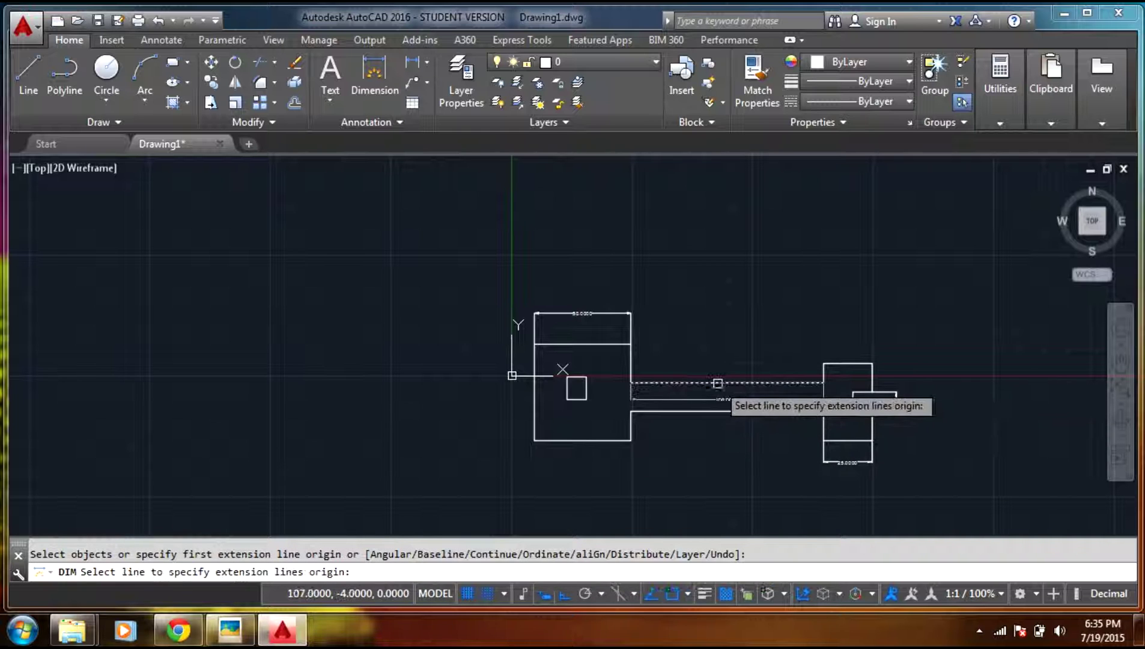
Dimension the height of the connecting bar at its left end, placing the dimension line between the bar's two long edges.
{"action": "scroll", "coordinate": [715, 390], "scroll_direction": "up", "scroll_amount": 5}
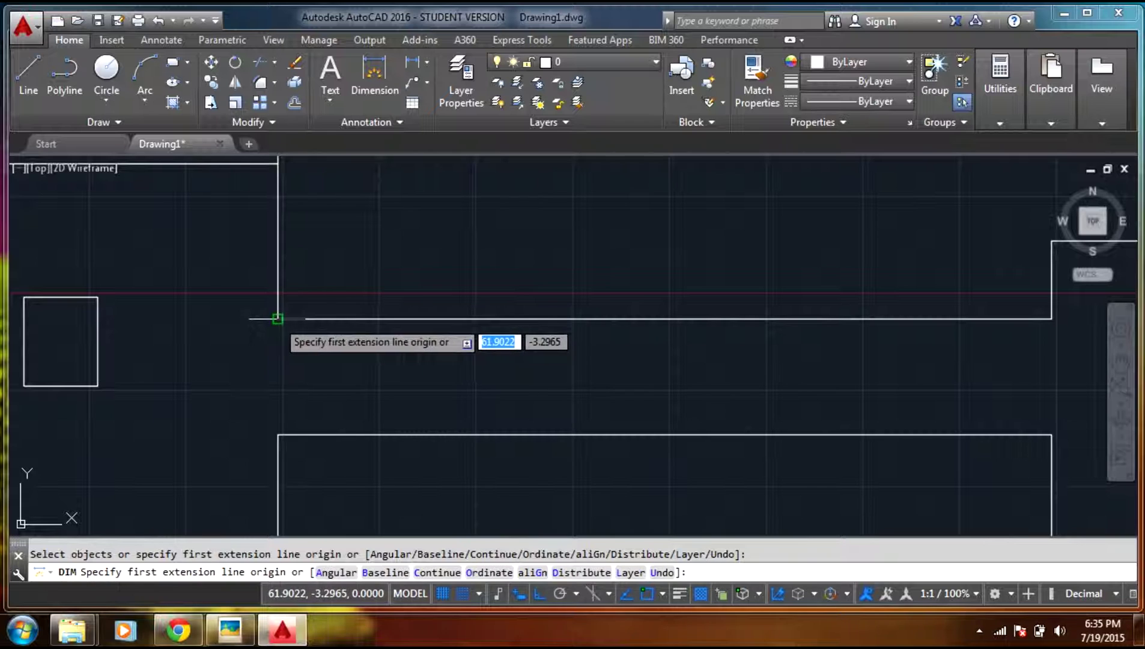
{"action": "left_click", "coordinate": [278, 318]}
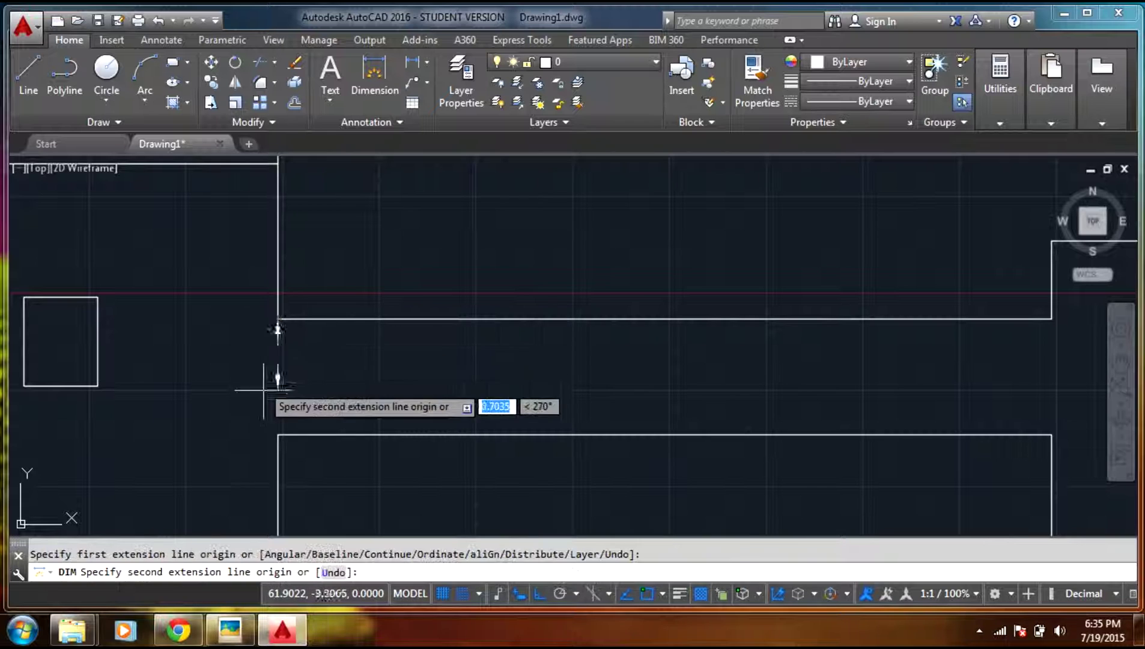
{"action": "left_click", "coordinate": [278, 434]}
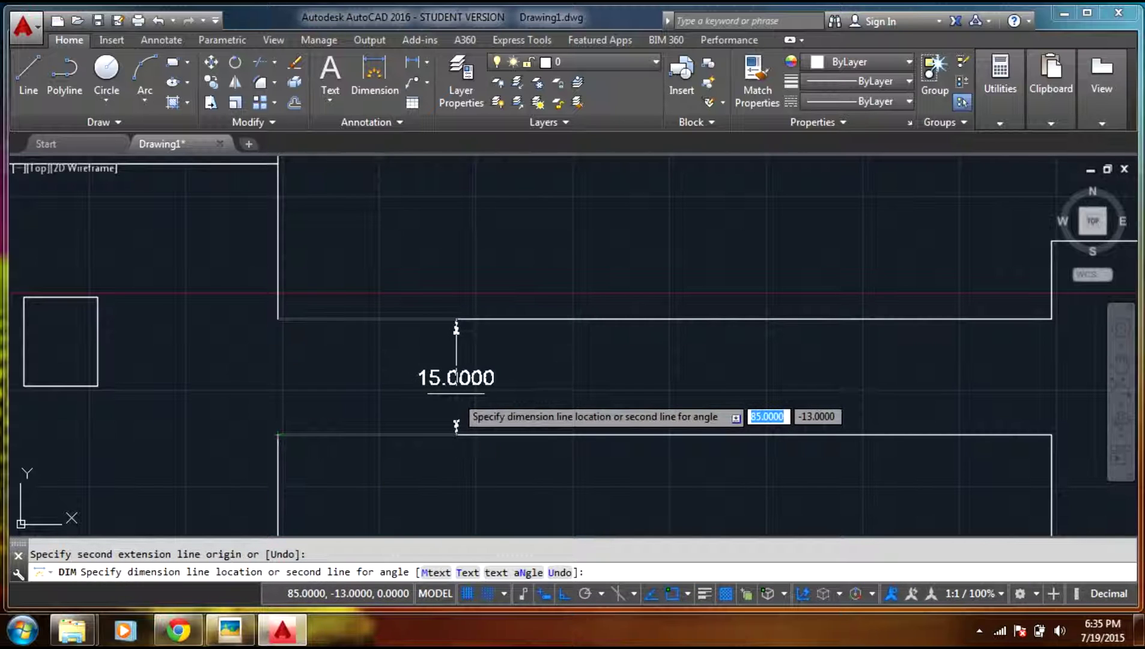
{"action": "left_click", "coordinate": [456, 424]}
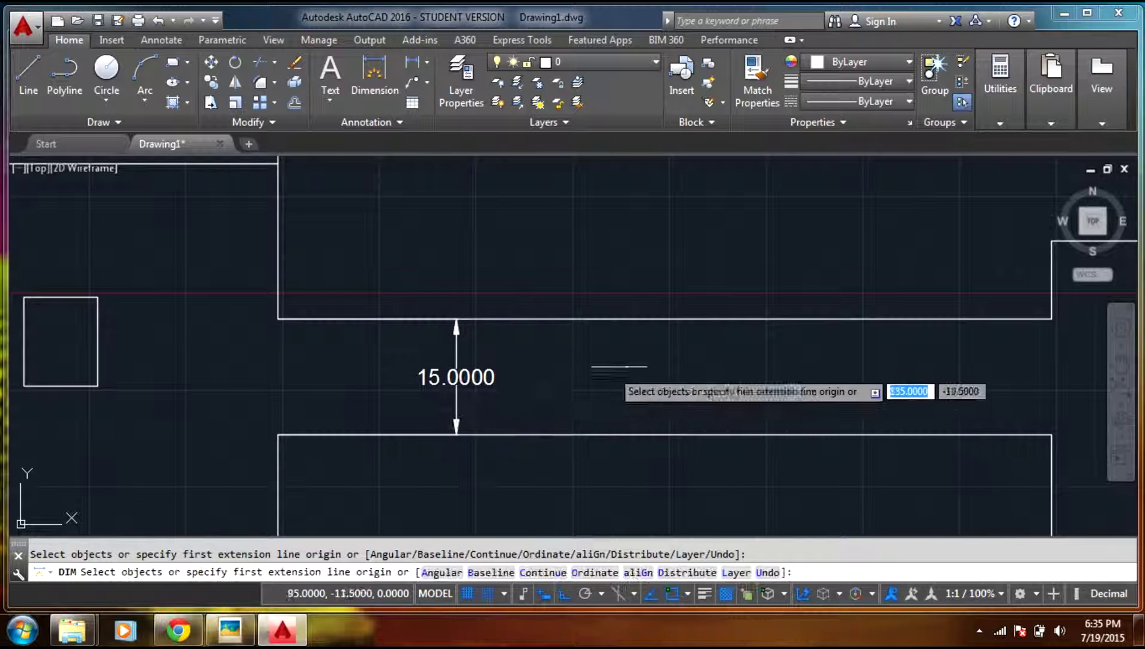
{"action": "scroll", "coordinate": [696, 379], "scroll_direction": "down", "scroll_amount": 4}
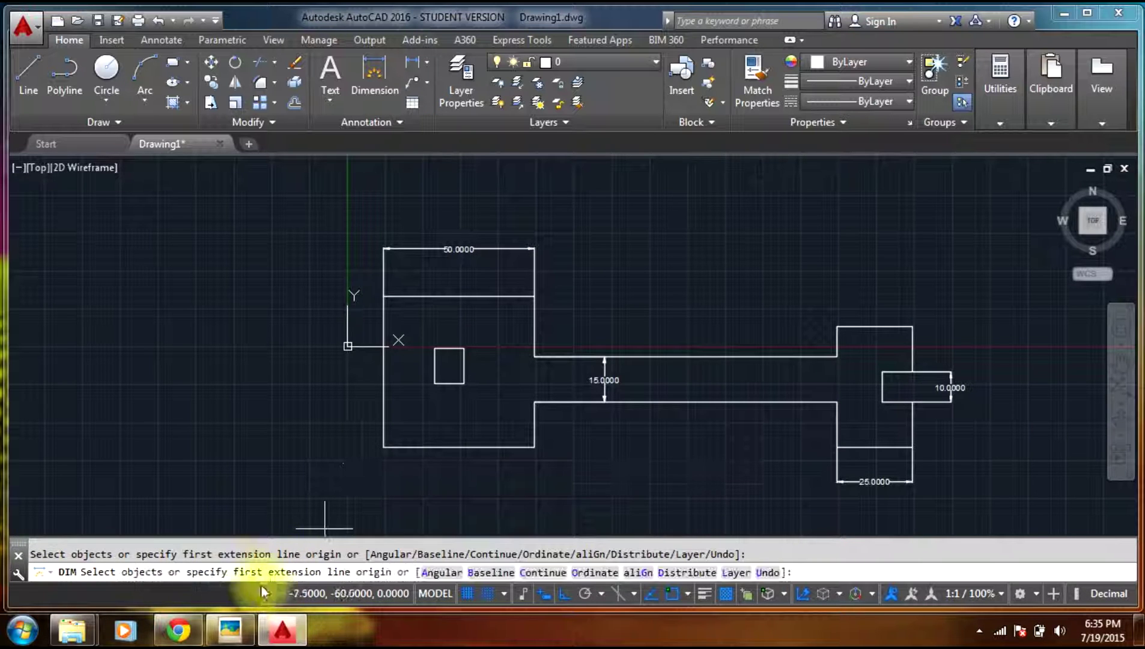
Check the reference image for the bar profile's dimensions and the sizes in the neighbouring figure with the square and concentric circles.
{"action": "left_click", "coordinate": [232, 625]}
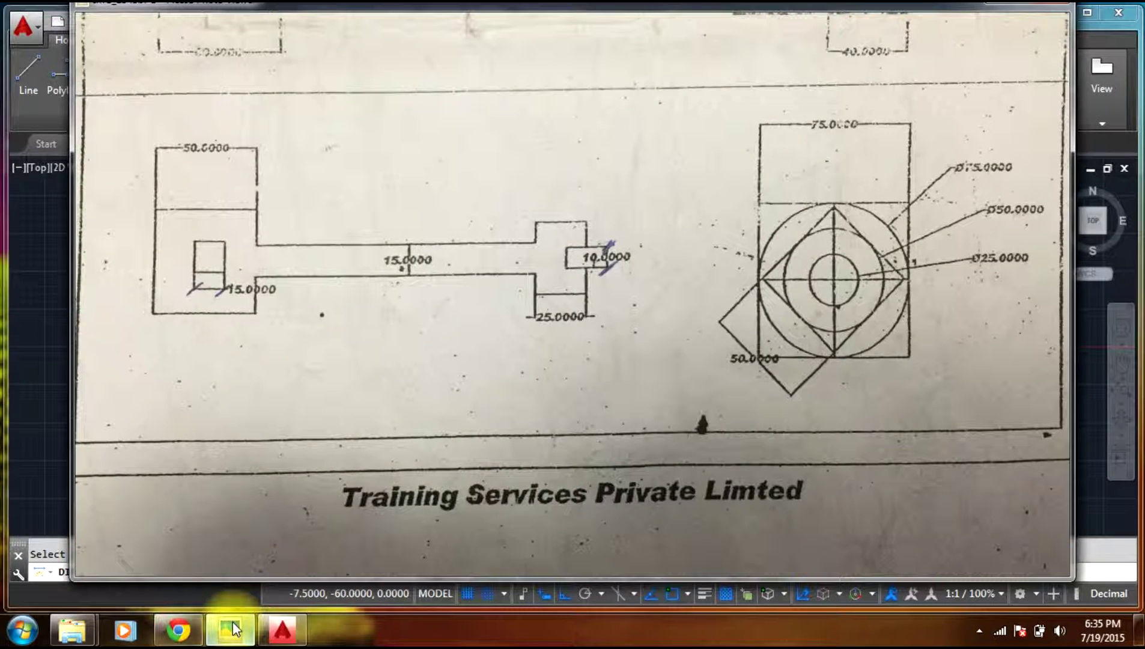
{"action": "left_click", "coordinate": [233, 625]}
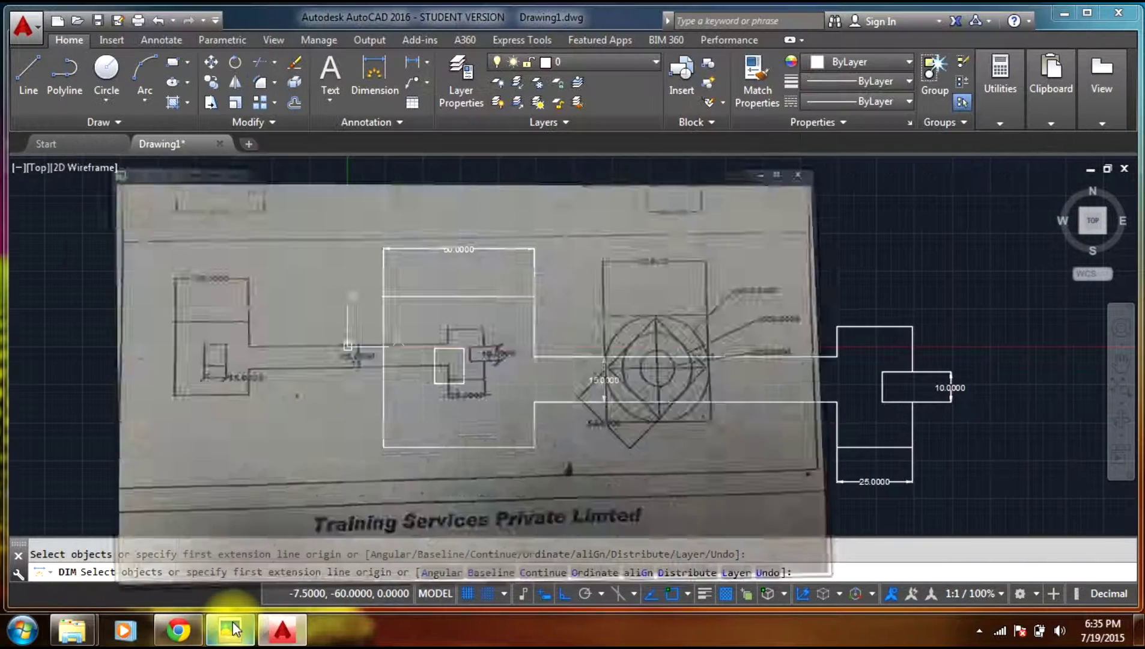
{"action": "scroll", "coordinate": [432, 315], "scroll_direction": "down", "scroll_amount": 4}
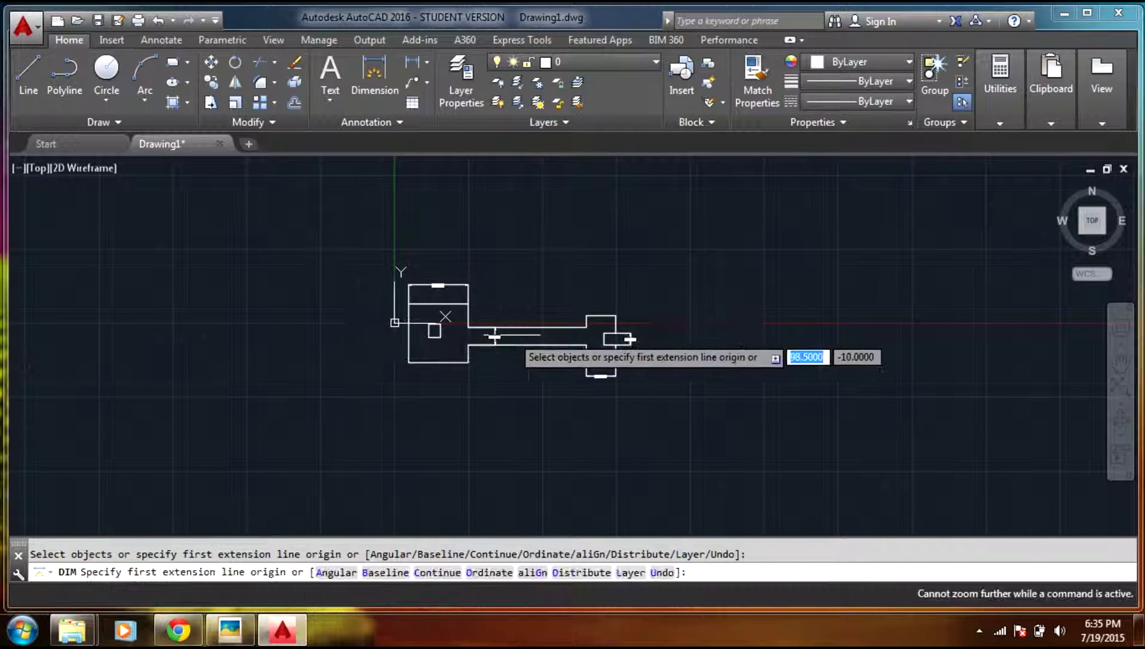
{"action": "left_click", "coordinate": [217, 630]}
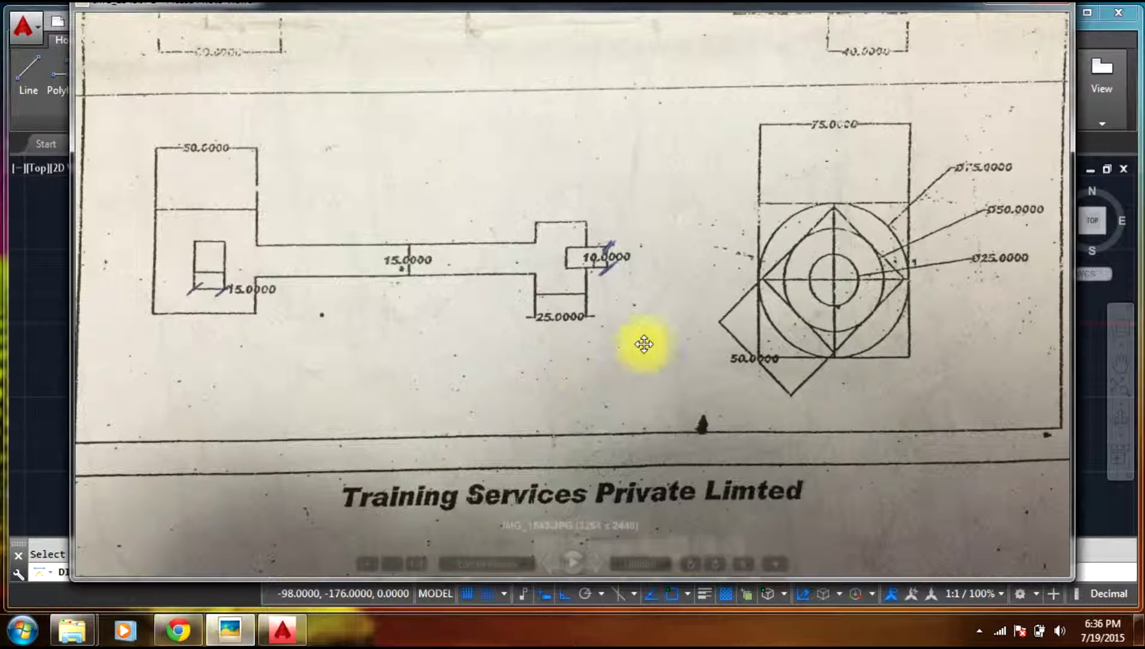
{"action": "scroll", "coordinate": [961, 260], "scroll_direction": "up", "scroll_amount": 3}
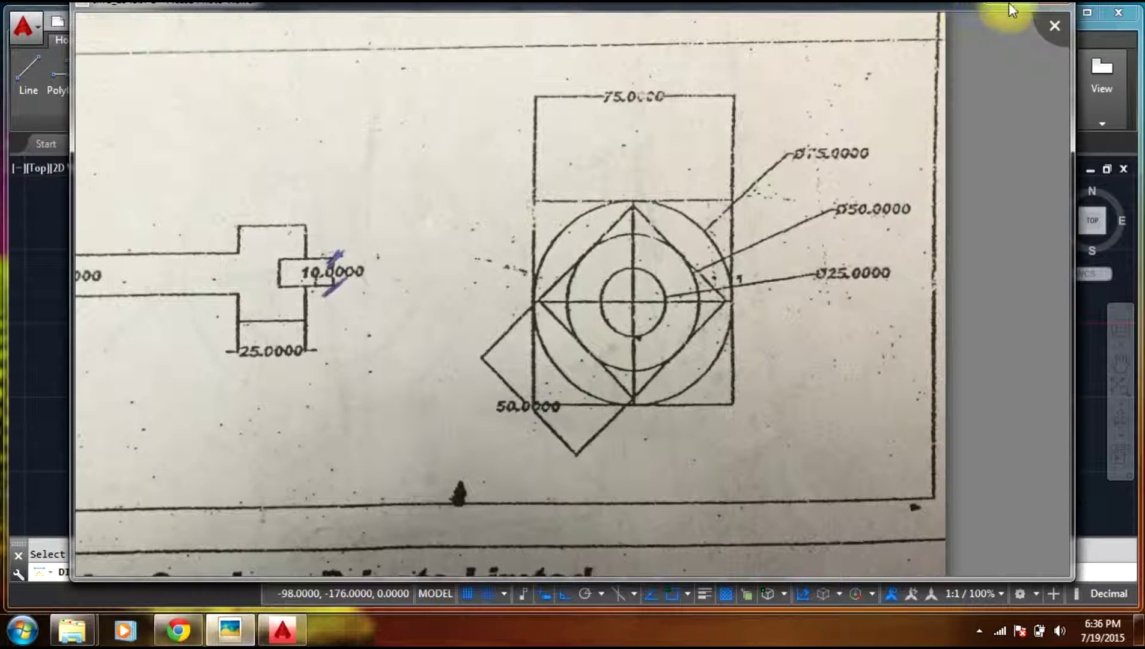
{"action": "left_click", "coordinate": [1054, 25]}
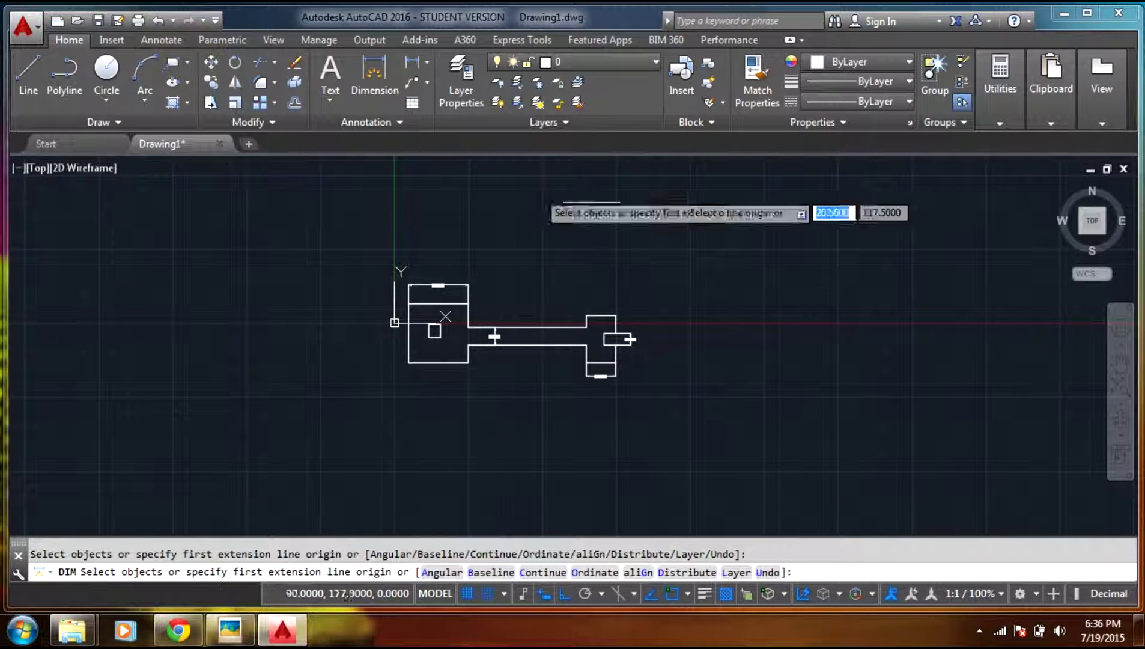
Draw a 75 by 75 square in the empty area to the right of the bar profile.
{"action": "left_click", "coordinate": [176, 62]}
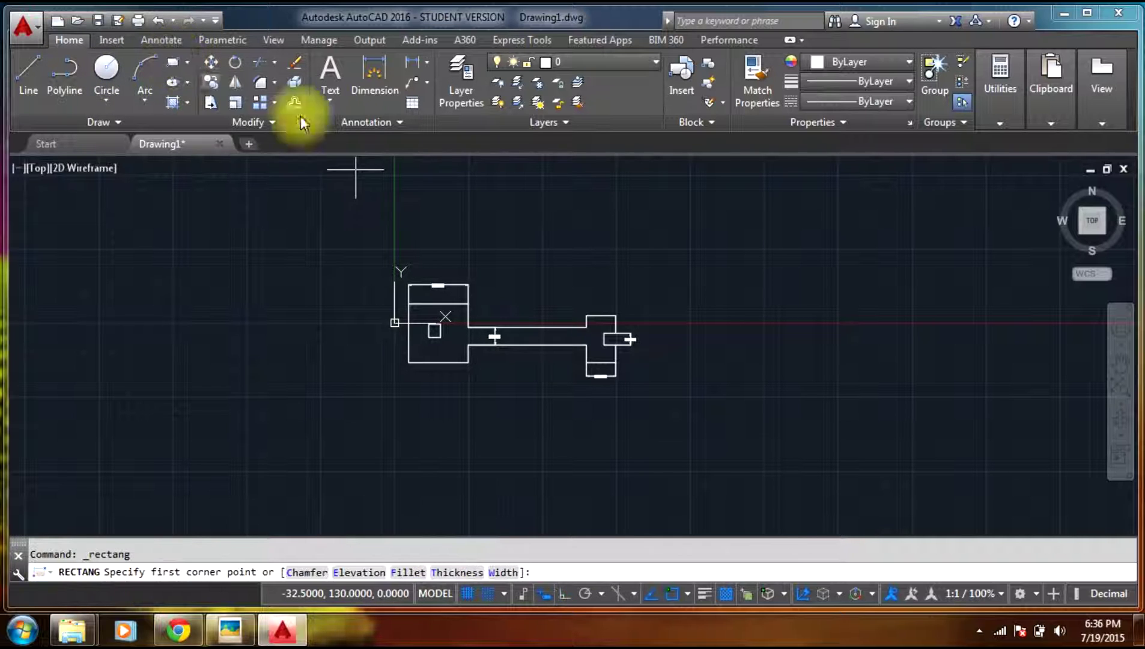
{"action": "left_click", "coordinate": [726, 254]}
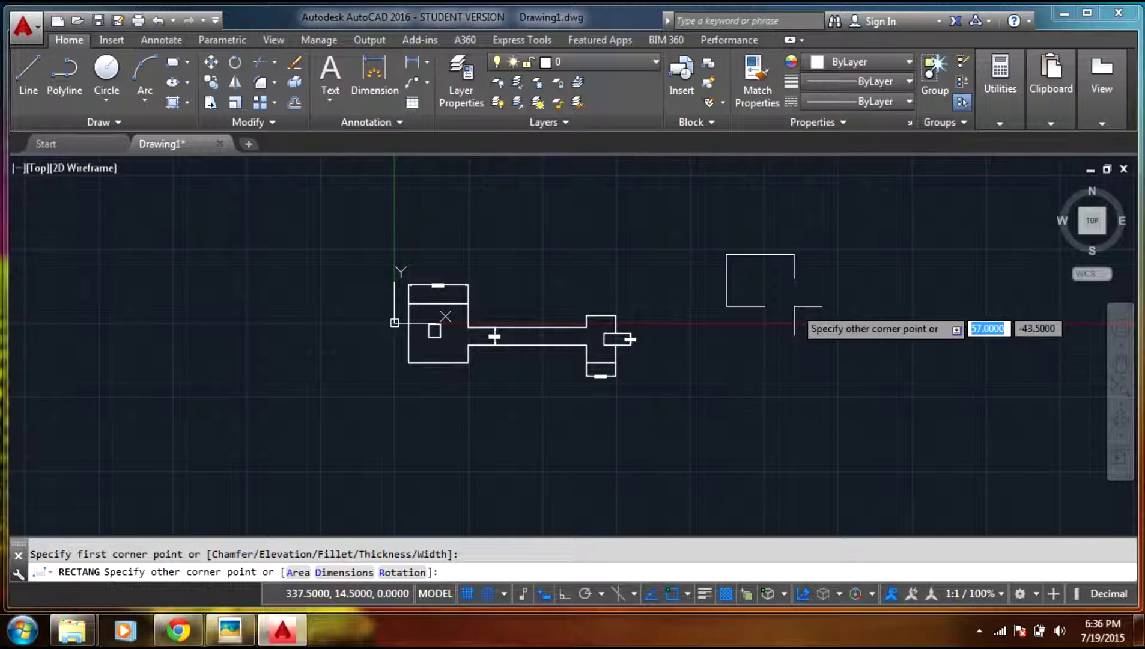
{"action": "type", "text": "7"}
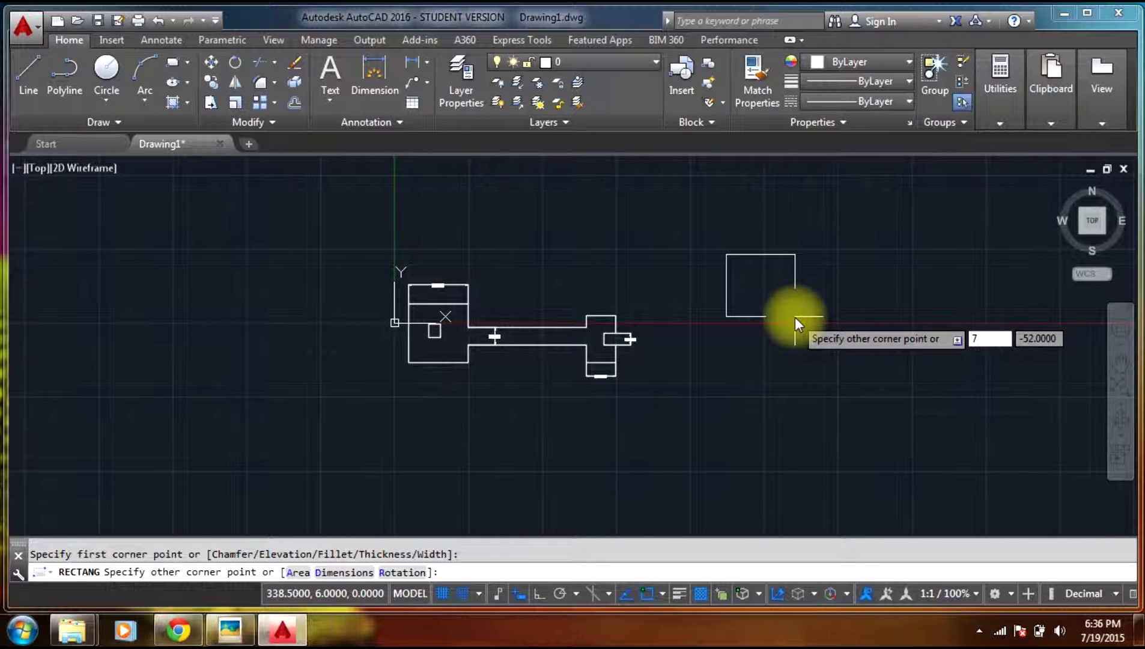
{"action": "type", "text": "5"}
{"action": "key", "text": "Tab"}
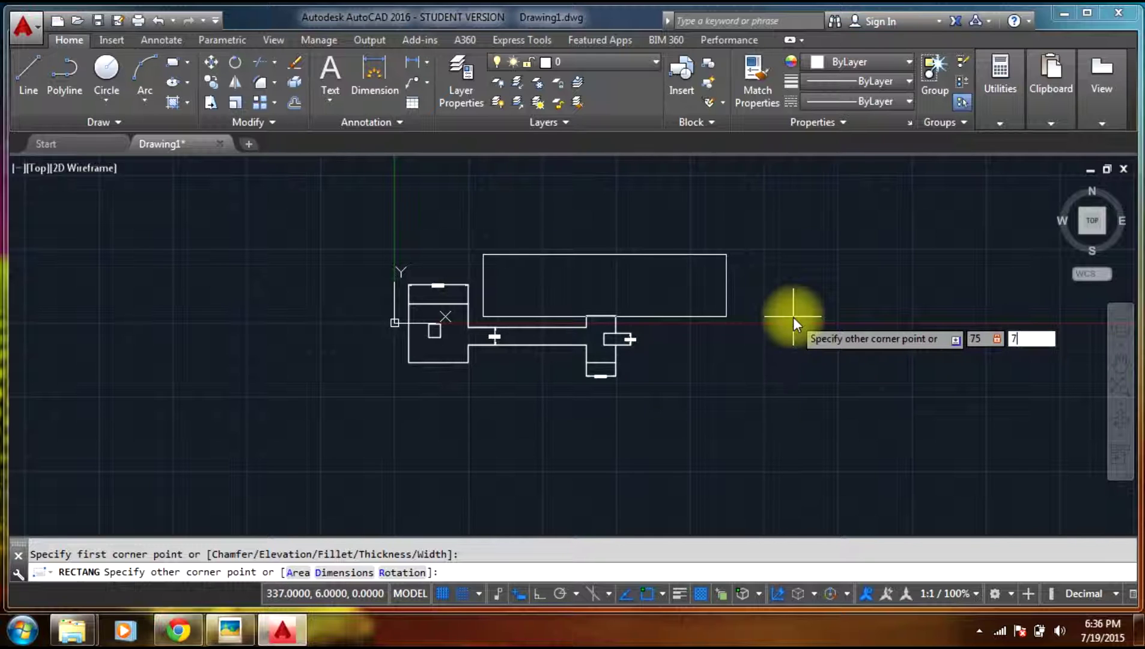
{"action": "type", "text": "75"}
{"action": "key", "text": "Return"}
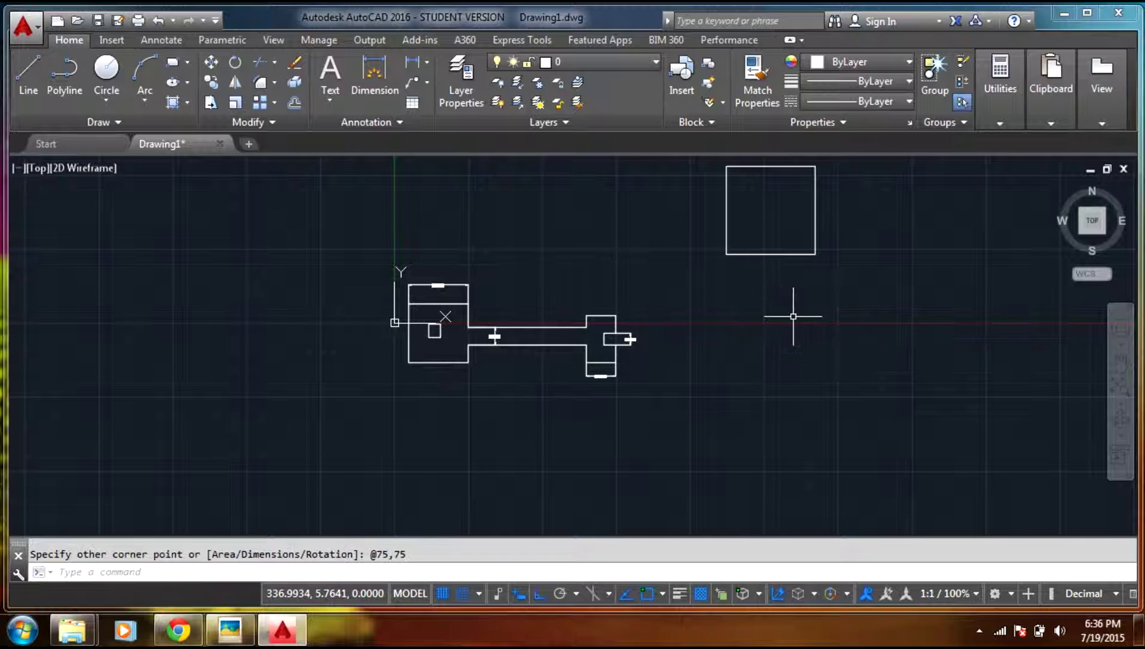
Dimension the height of the square between its two right corners, placing the dimension line outside its right side.
{"action": "scroll", "coordinate": [790, 157], "scroll_direction": "up", "scroll_amount": 6}
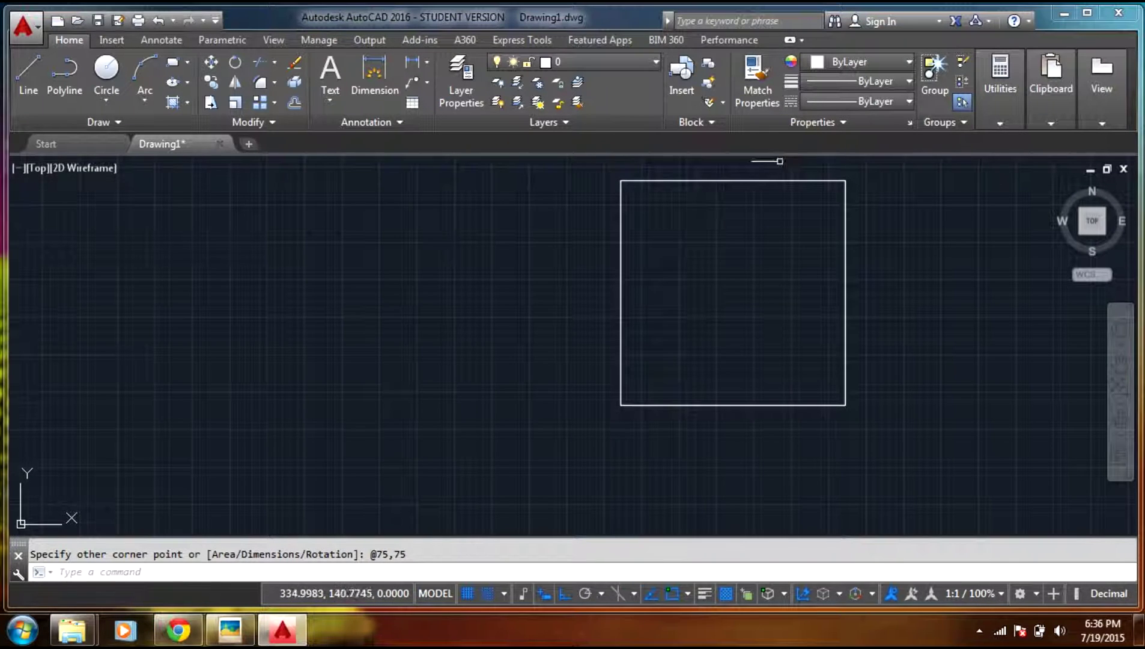
{"action": "left_click", "coordinate": [361, 71]}
{"action": "scroll", "coordinate": [710, 157], "scroll_direction": "down", "scroll_amount": 2}
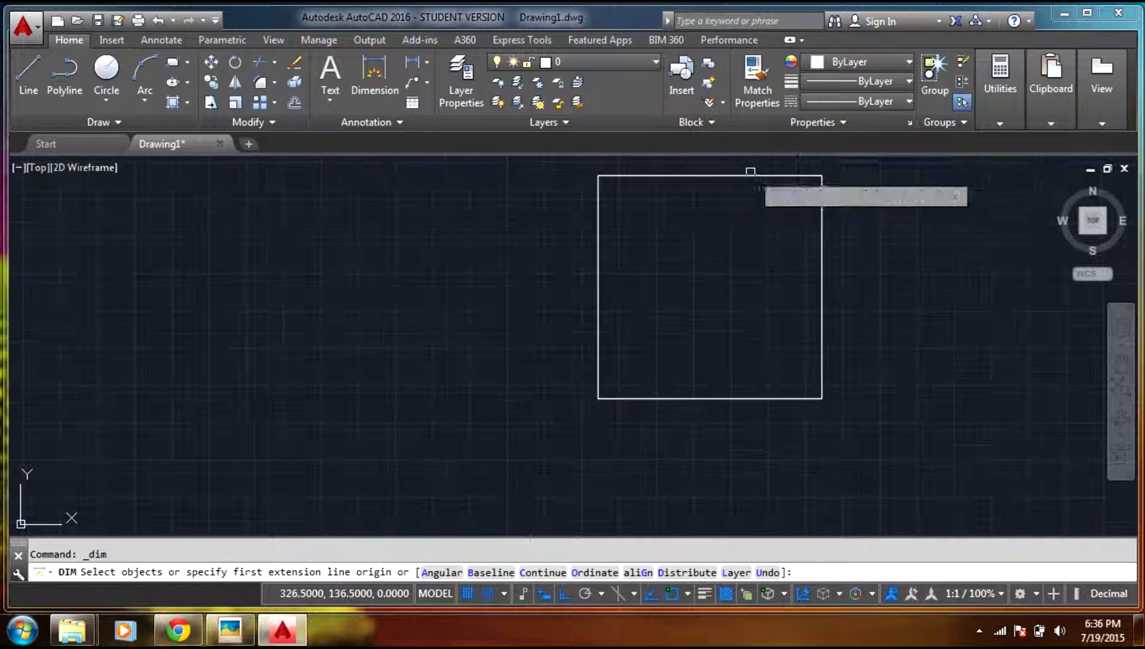
{"action": "left_click", "coordinate": [821, 175]}
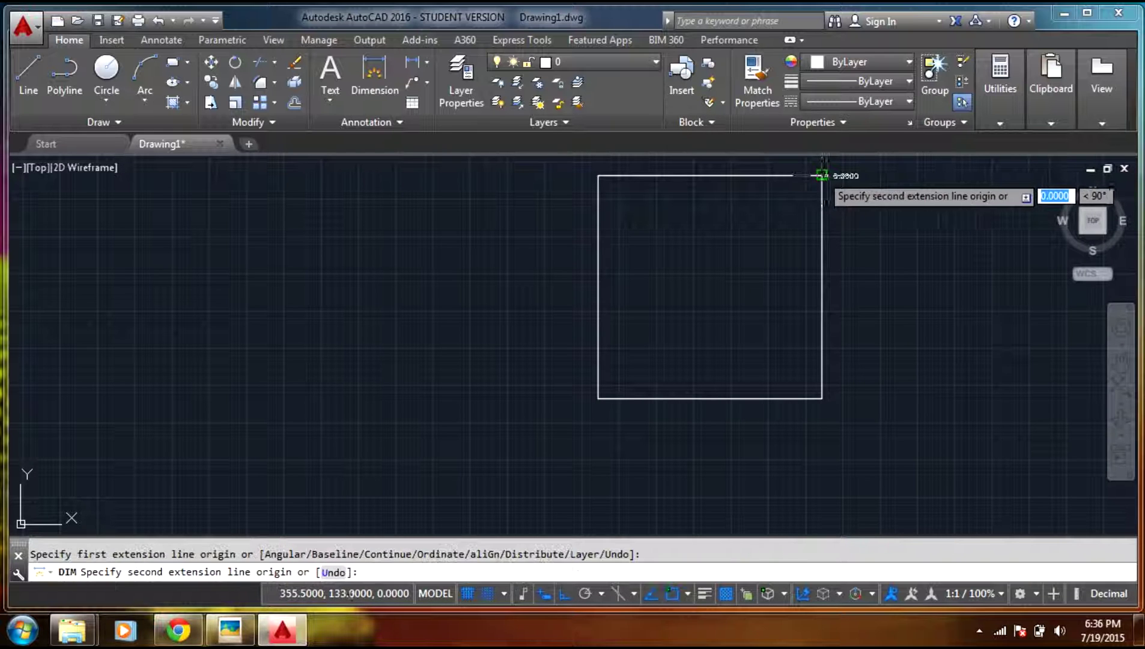
{"action": "left_click", "coordinate": [822, 398]}
{"action": "left_click", "coordinate": [877, 360]}
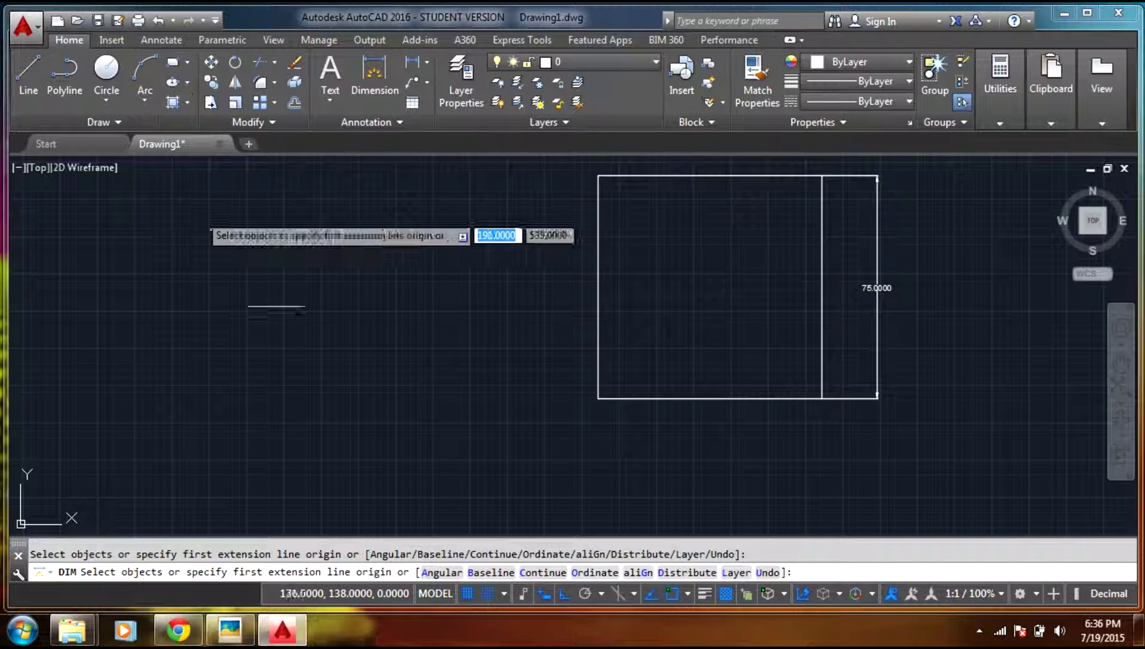
{"action": "left_click", "coordinate": [230, 630]}
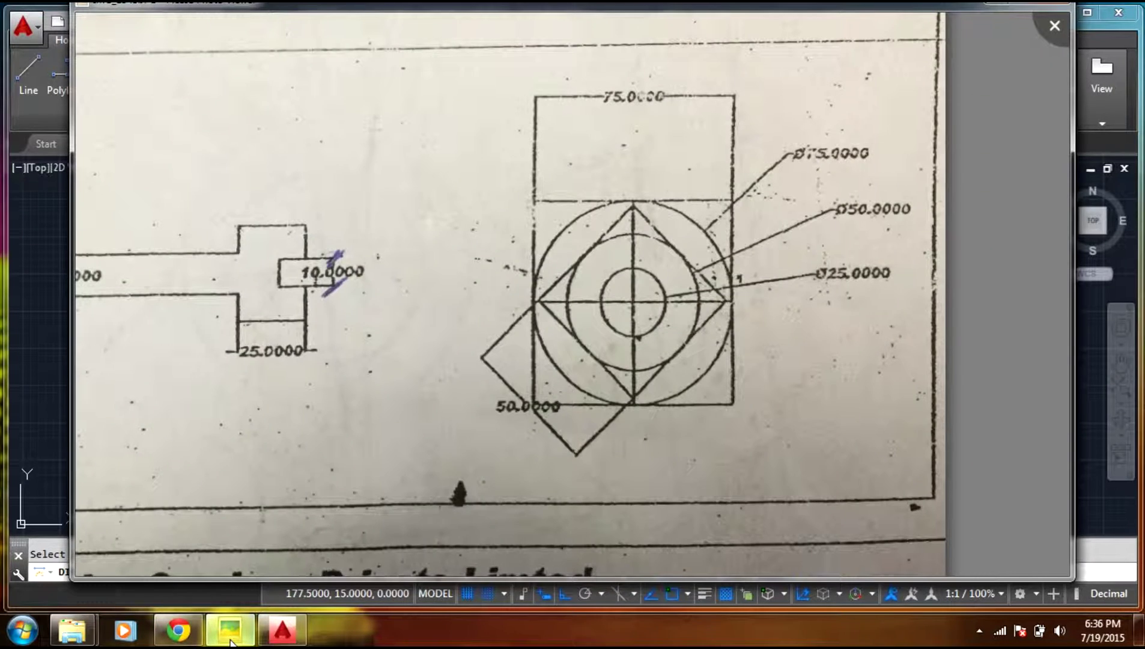
{"action": "left_click", "coordinate": [230, 631]}
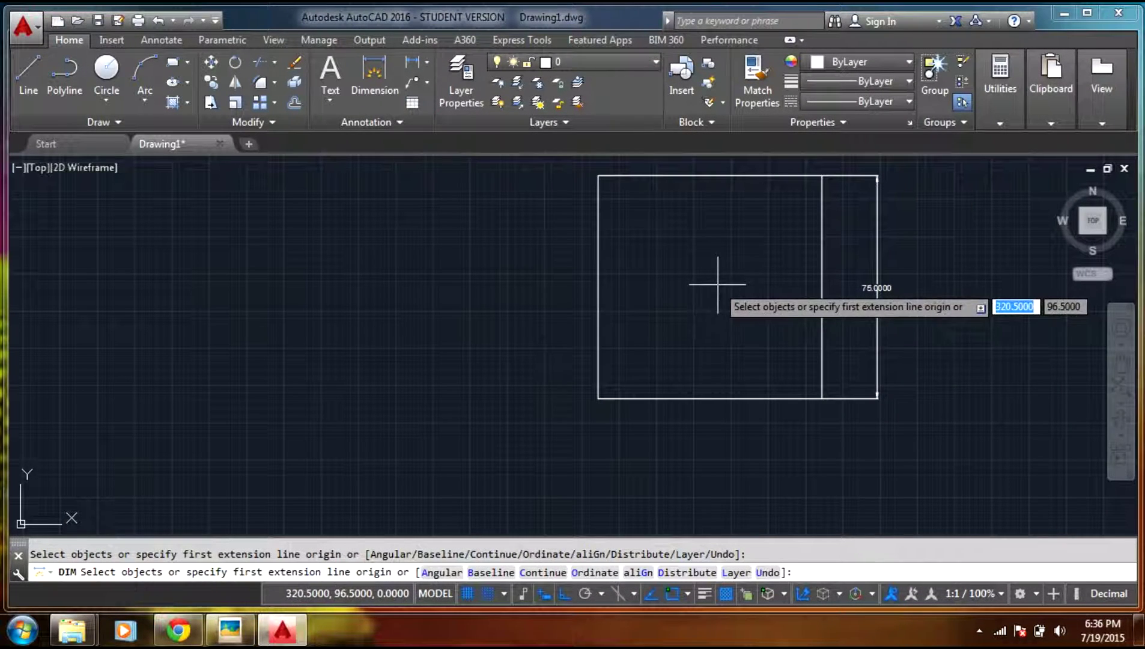
{"action": "left_click", "coordinate": [489, 593]}
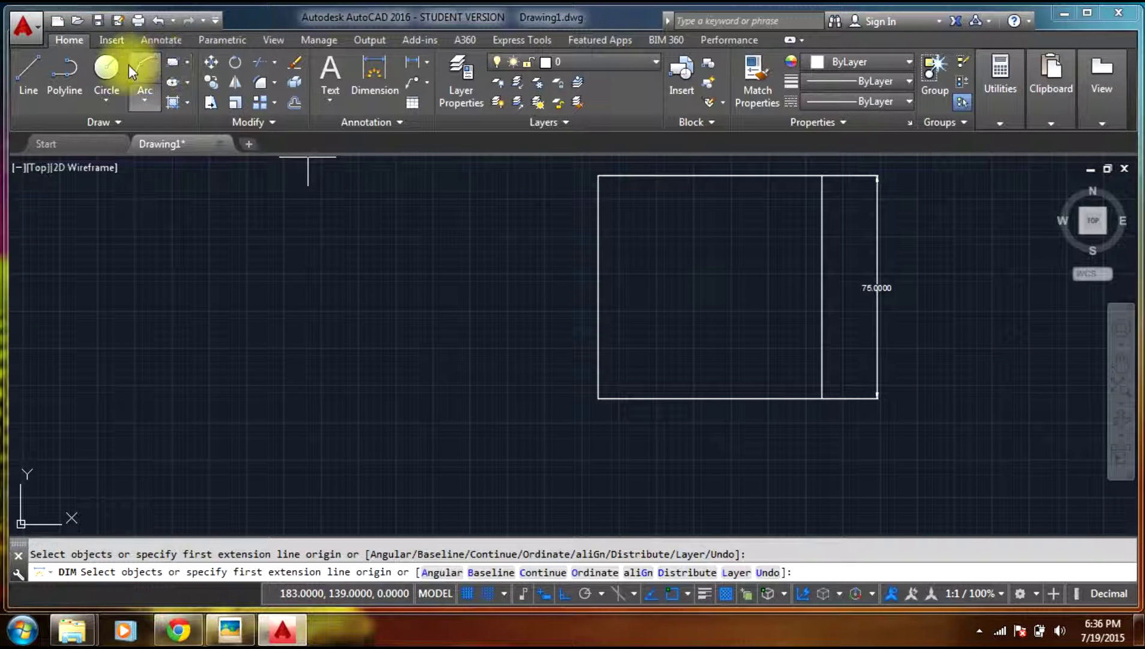
{"action": "left_click", "coordinate": [108, 68]}
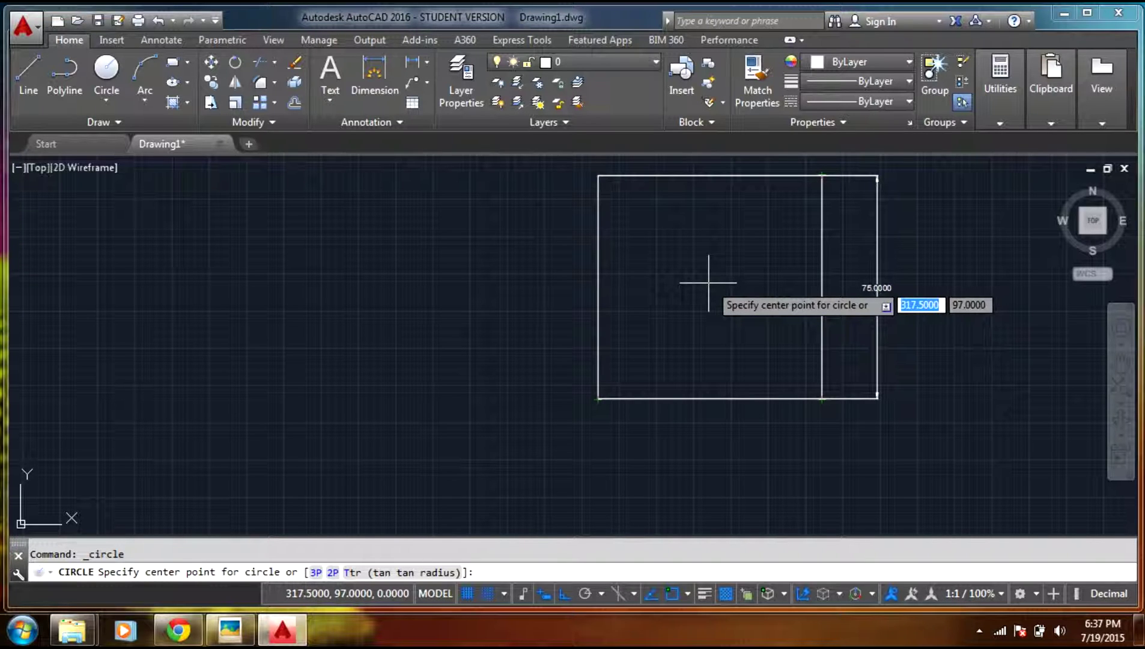
{"action": "key", "text": "Escape"}
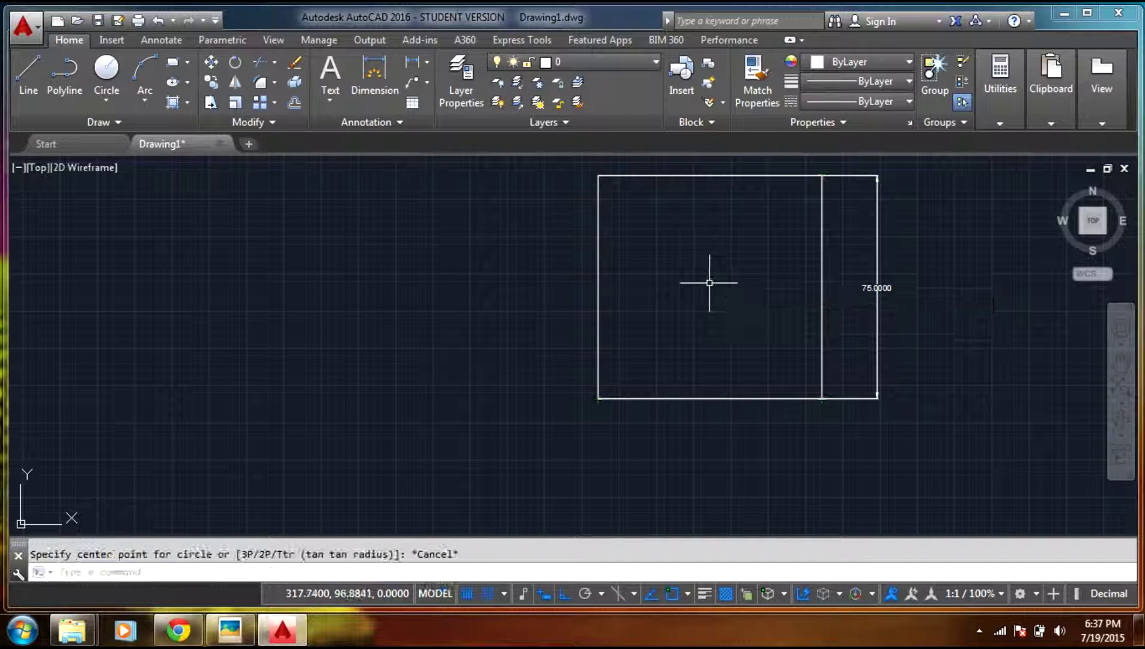
Draw a 37.5-long vertical line upward from the square's lower-left corner along its left side.
{"action": "left_click", "coordinate": [31, 67]}
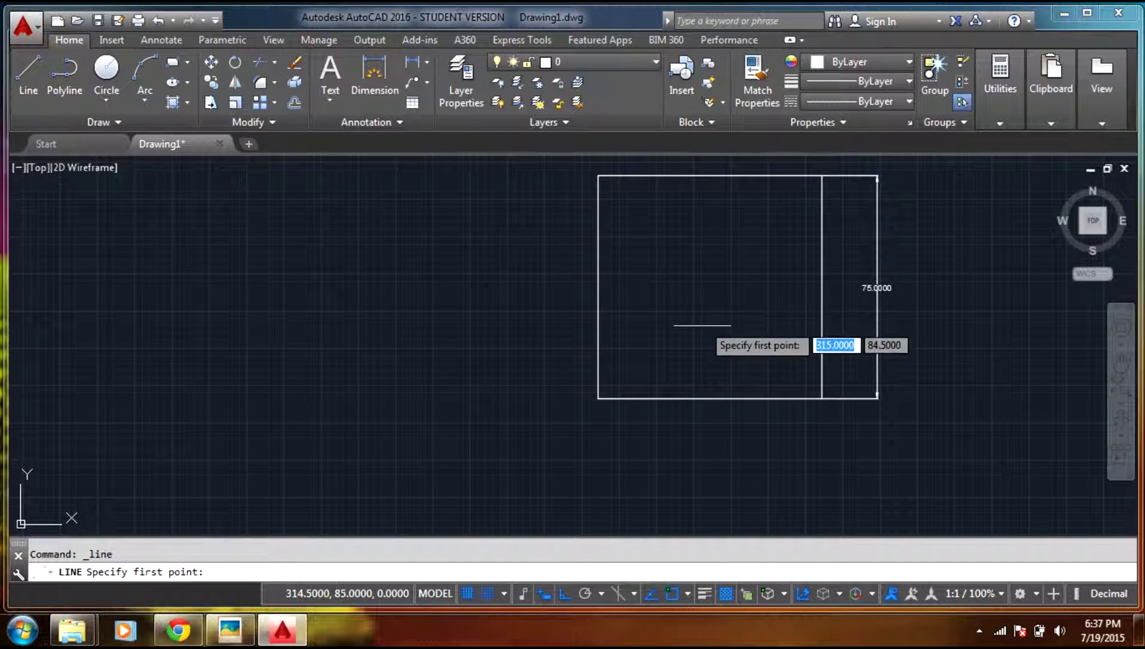
{"action": "left_click", "coordinate": [598, 399]}
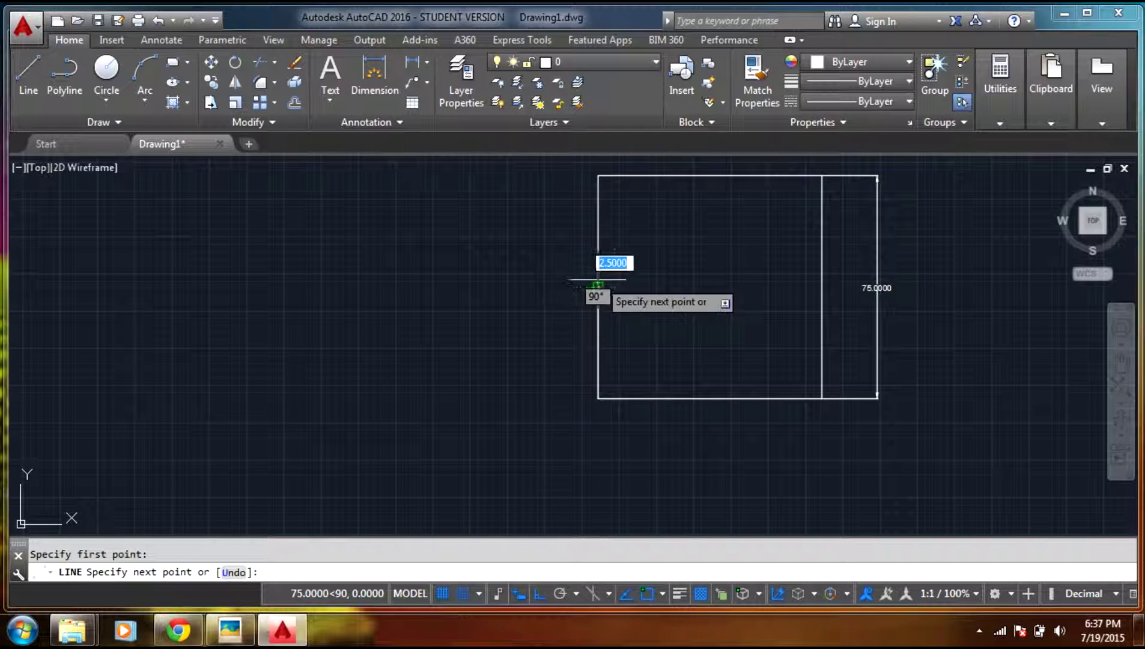
{"action": "key", "text": "Return"}
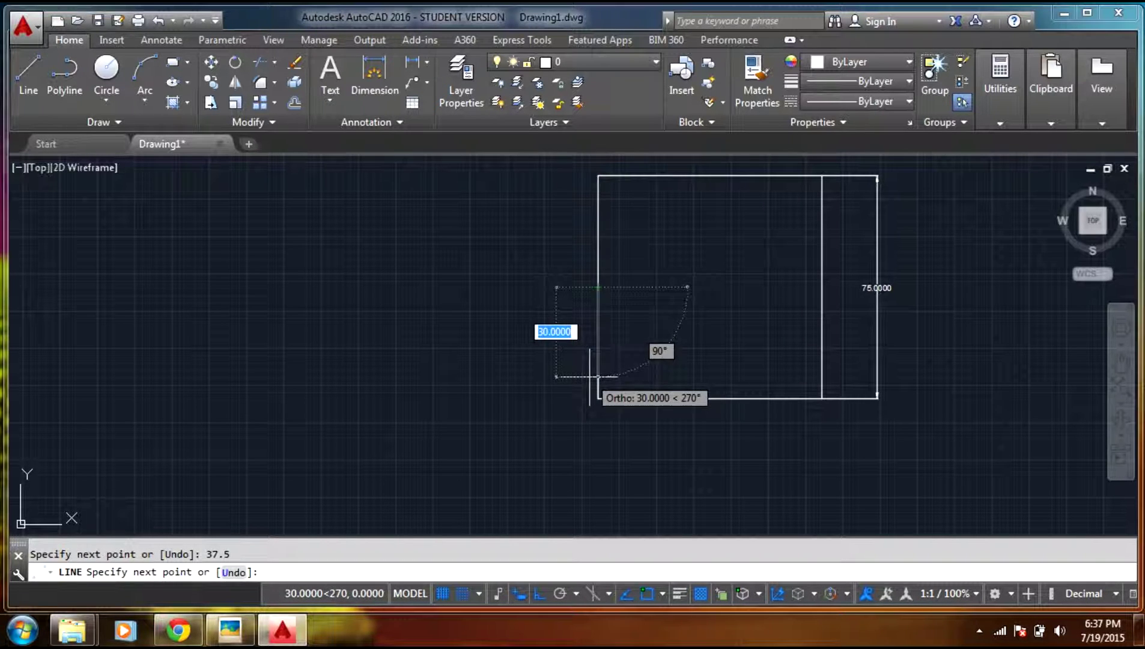
{"action": "key", "text": "Escape"}
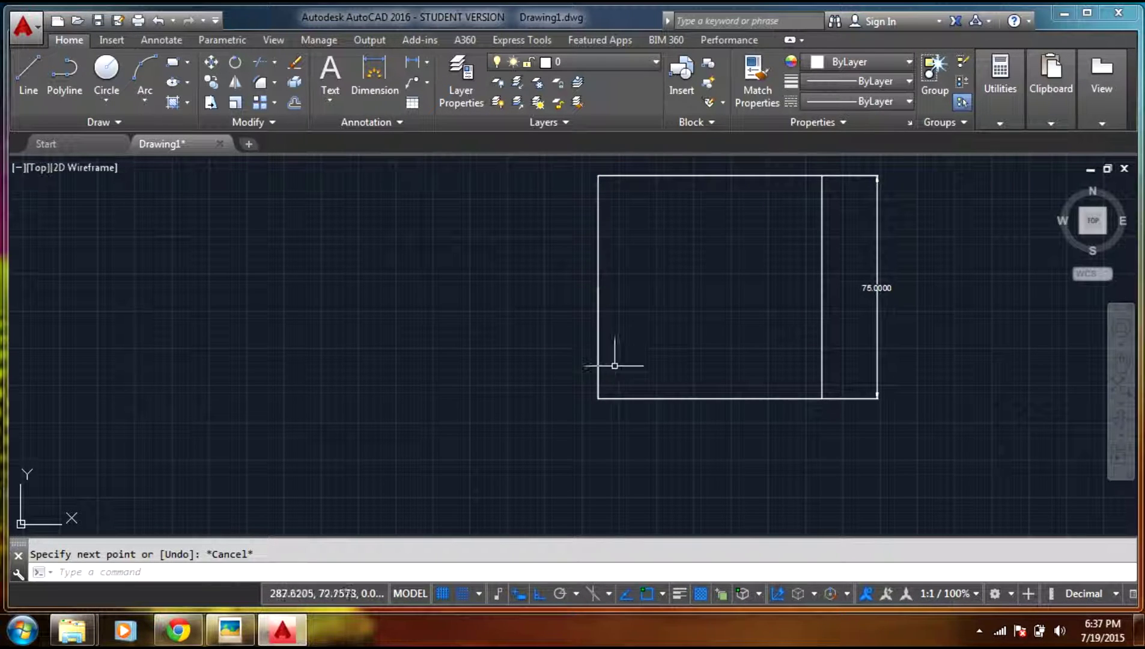
{"action": "left_click", "coordinate": [597, 298]}
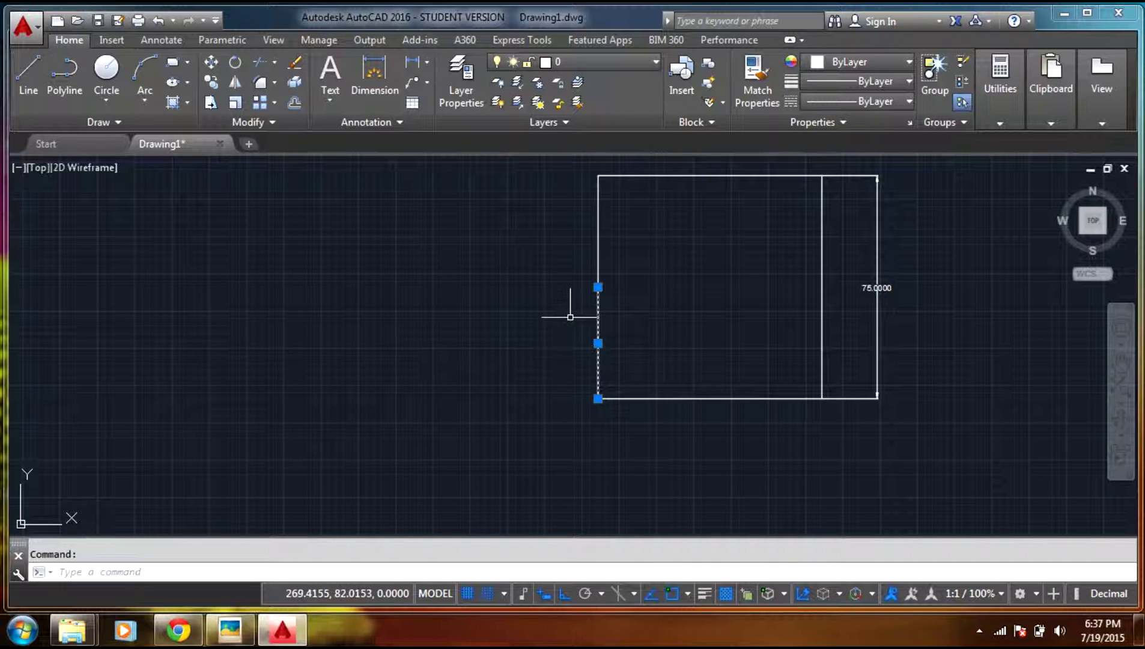
{"action": "left_click", "coordinate": [598, 288]}
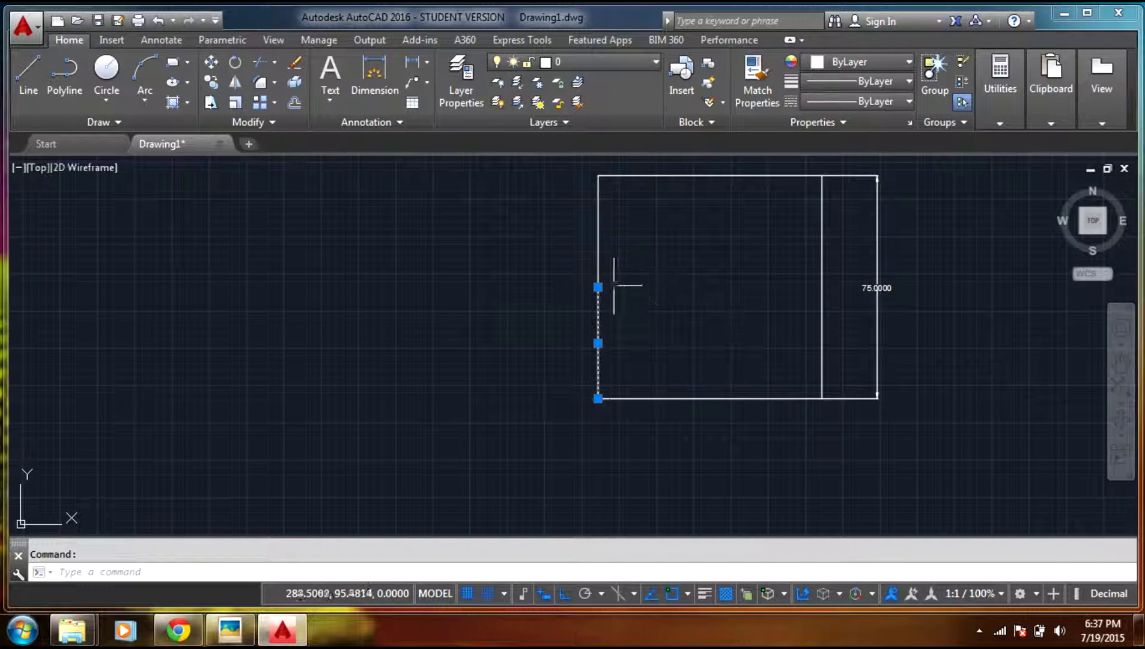
{"action": "left_click", "coordinate": [100, 104]}
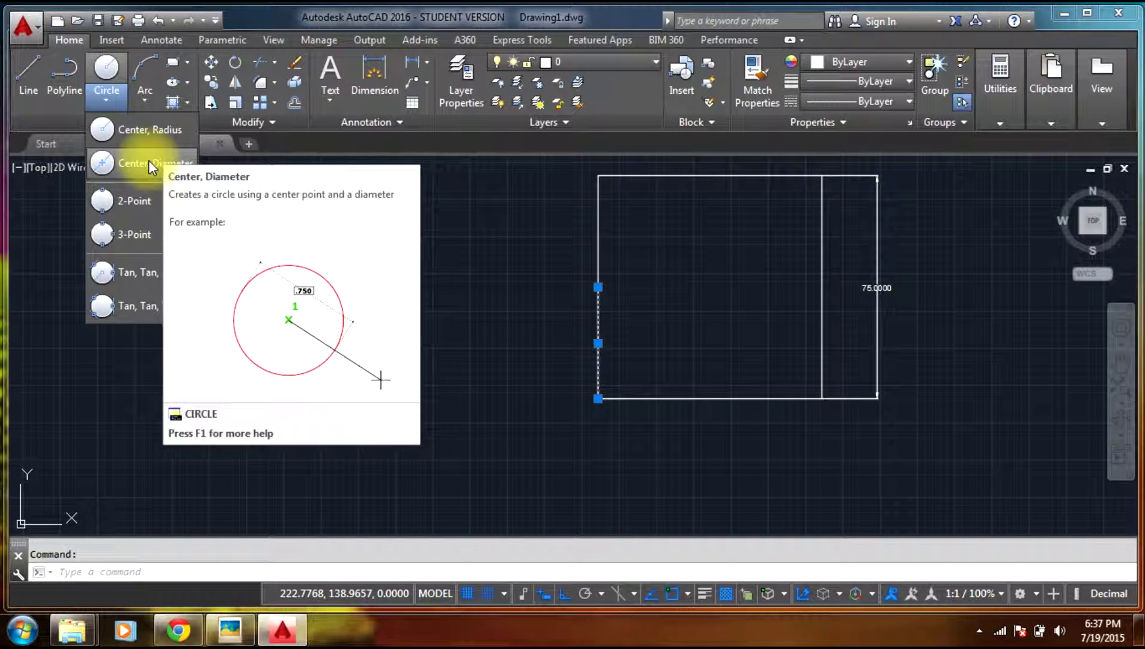
{"action": "left_click", "coordinate": [149, 160]}
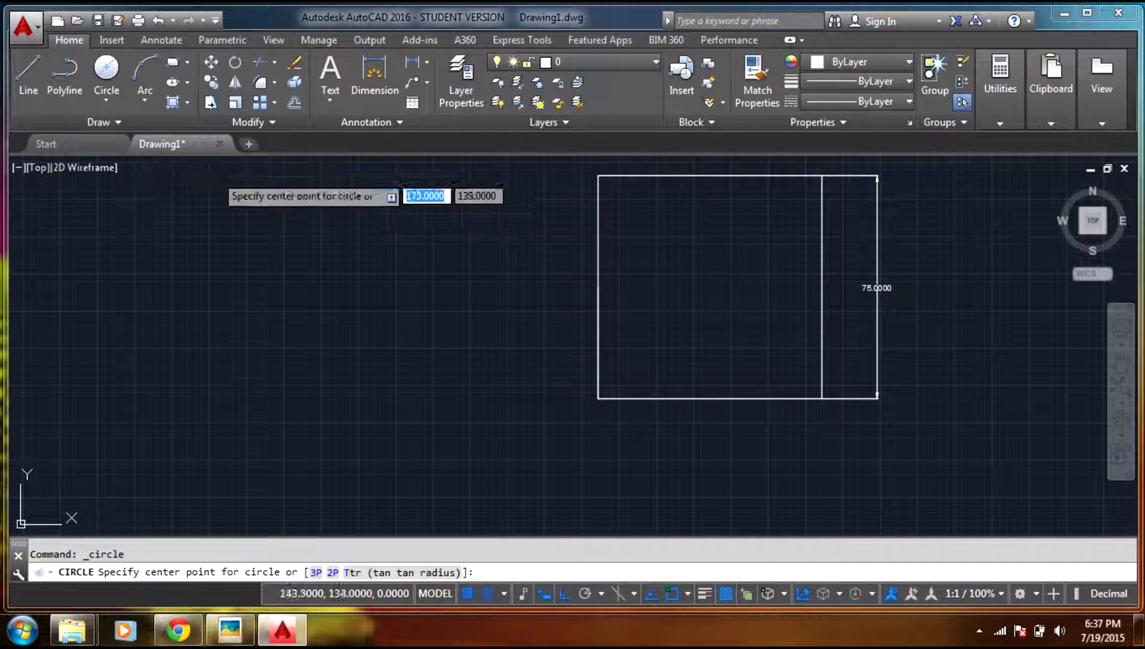
{"action": "left_click", "coordinate": [598, 288]}
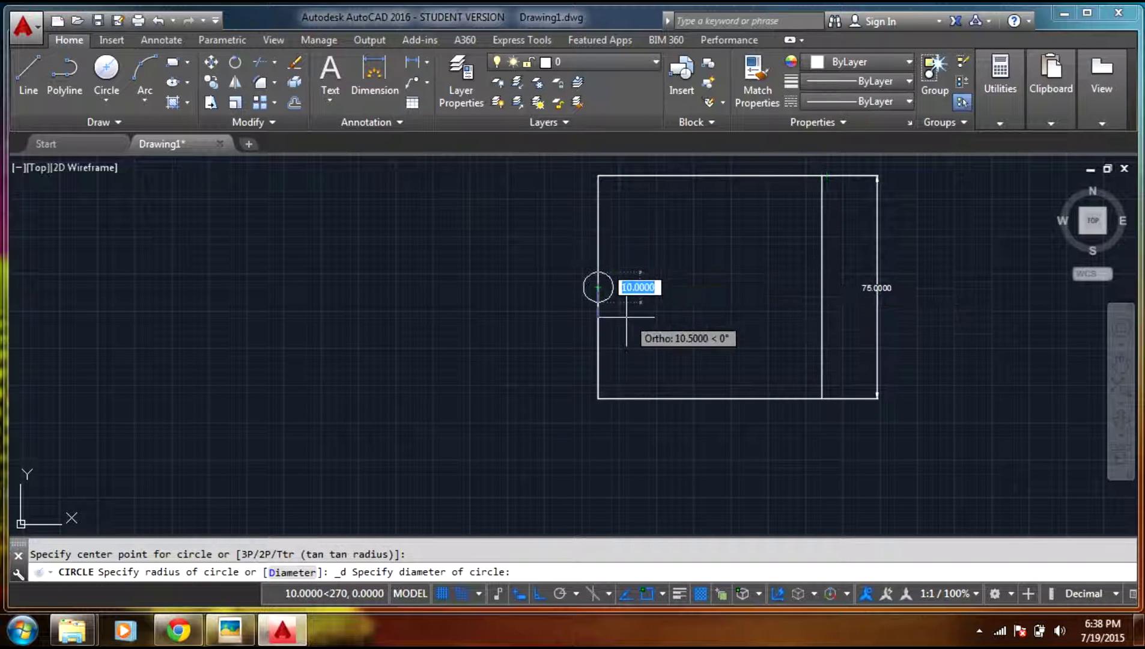
{"action": "key", "text": "Escape"}
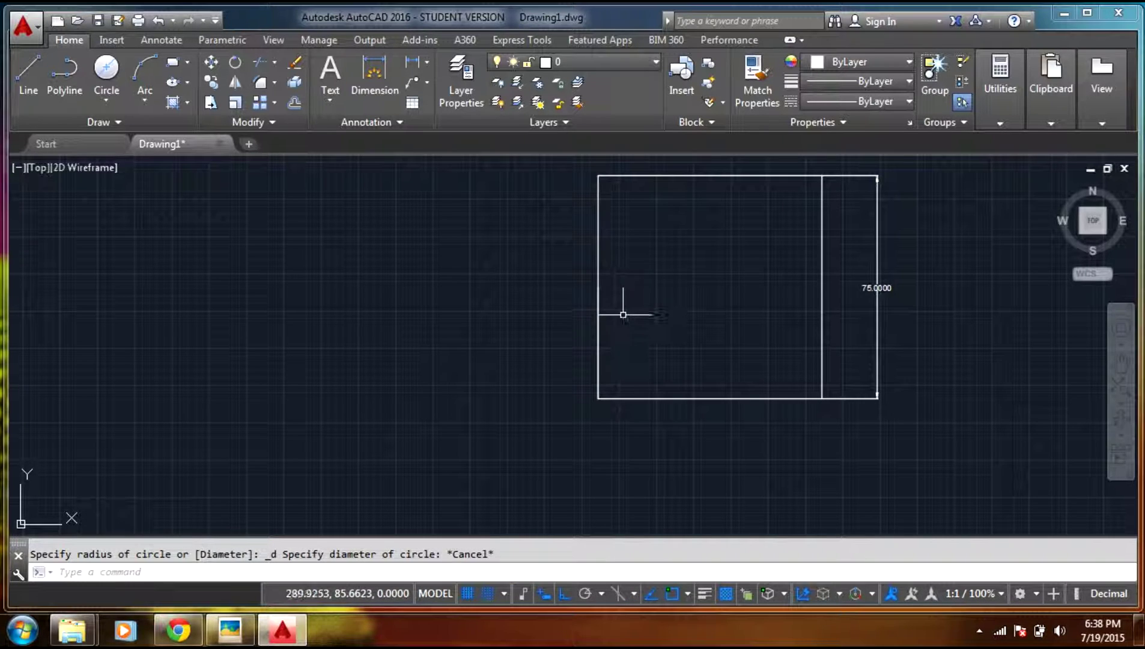
Try to draw a two-point circle spanning the square from the midpoint of its left side to its right side.
{"action": "left_click", "coordinate": [105, 93]}
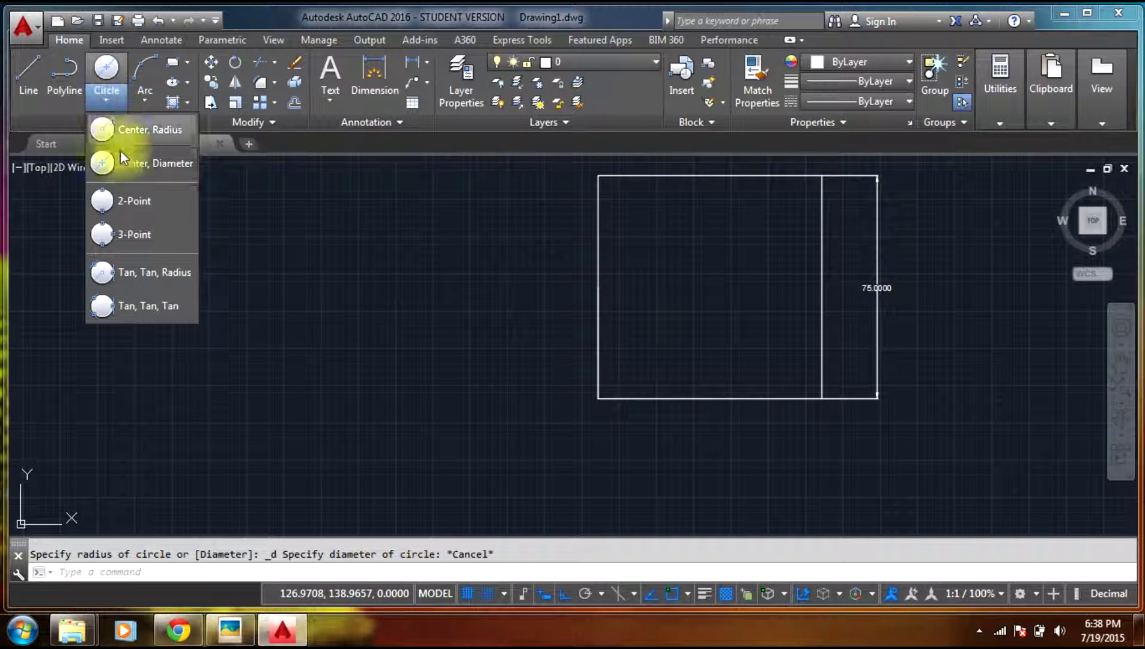
{"action": "left_click", "coordinate": [141, 202]}
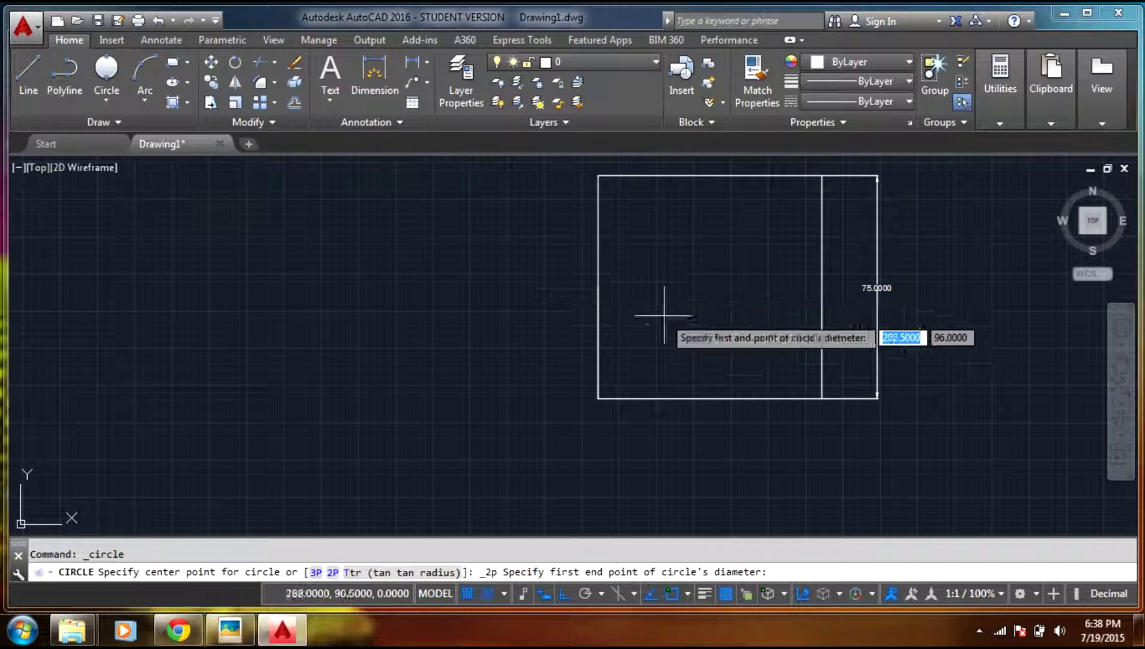
{"action": "left_click", "coordinate": [598, 293]}
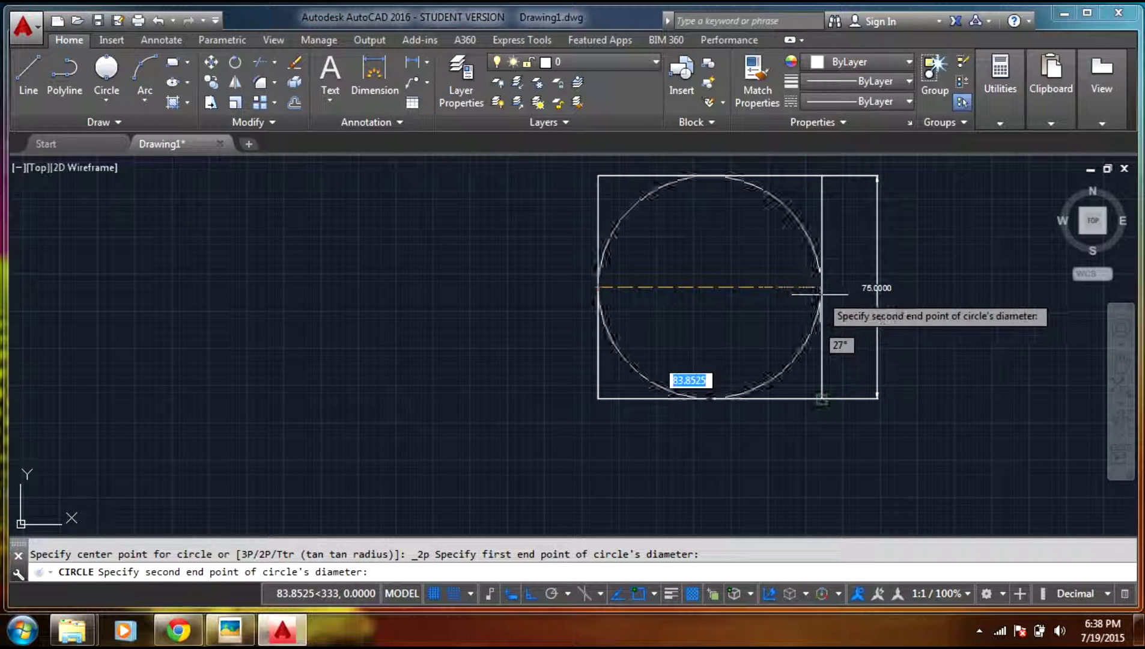
{"action": "scroll", "coordinate": [829, 287], "scroll_direction": "up", "scroll_amount": 5}
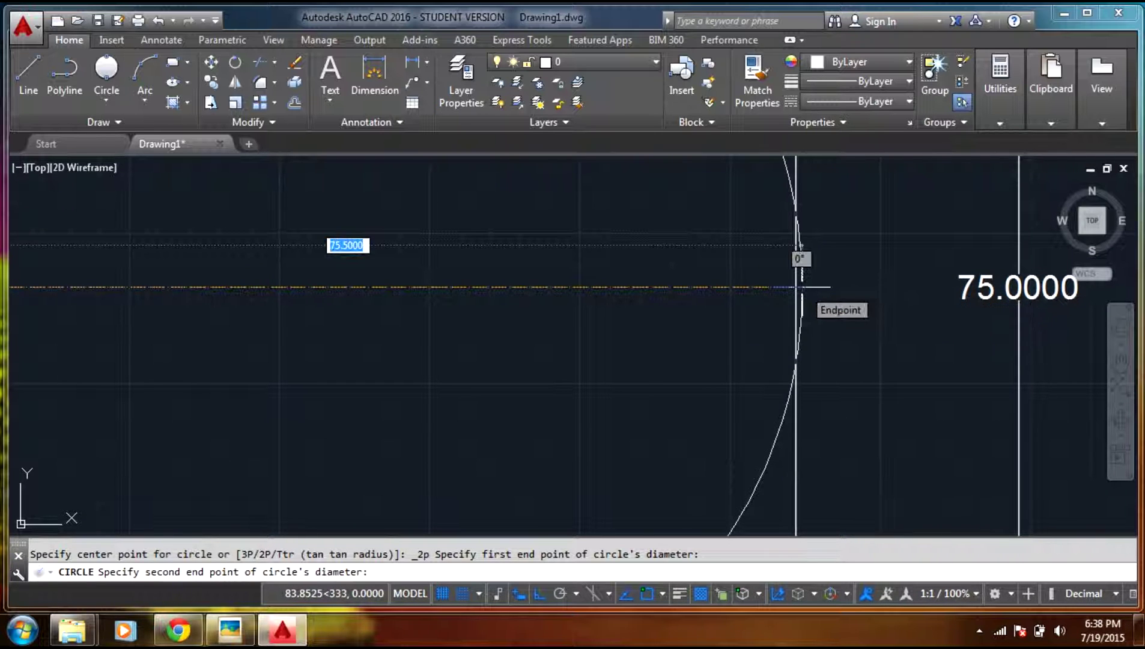
{"action": "scroll", "coordinate": [801, 287], "scroll_direction": "down", "scroll_amount": 5}
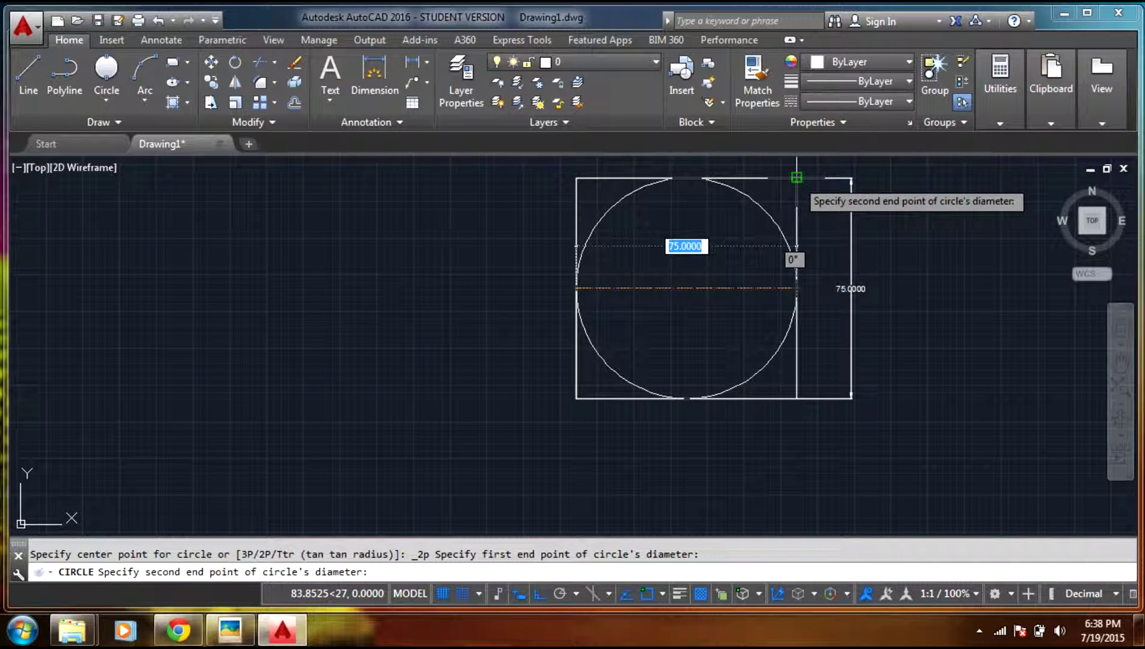
{"action": "left_click", "coordinate": [797, 177]}
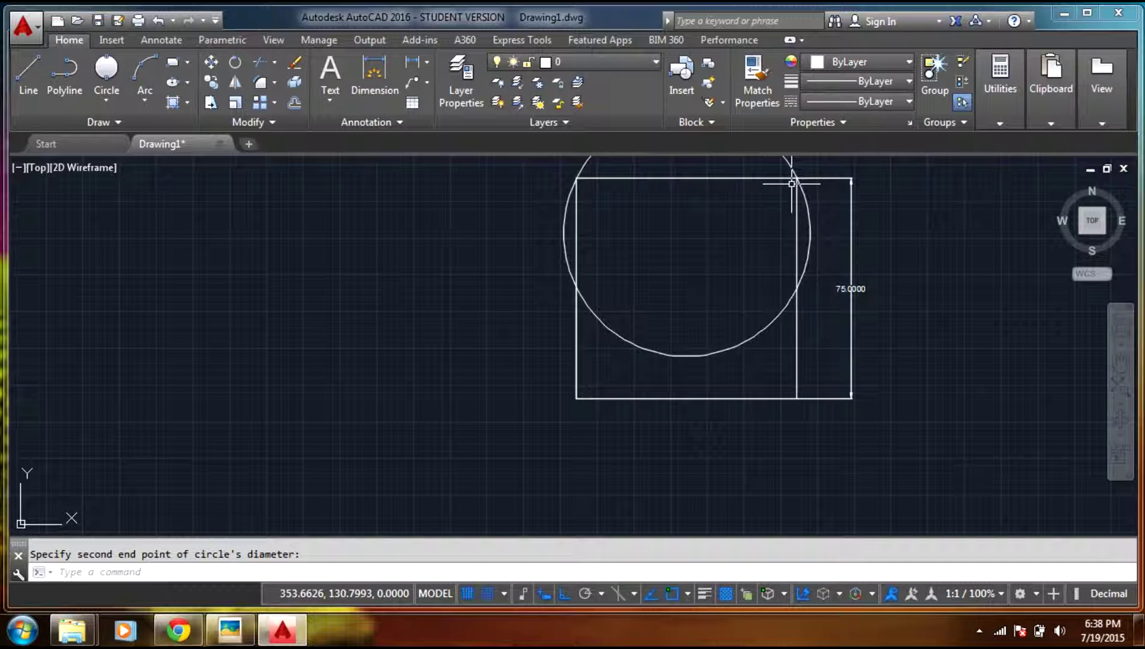
{"action": "key", "text": "ctrl+z"}
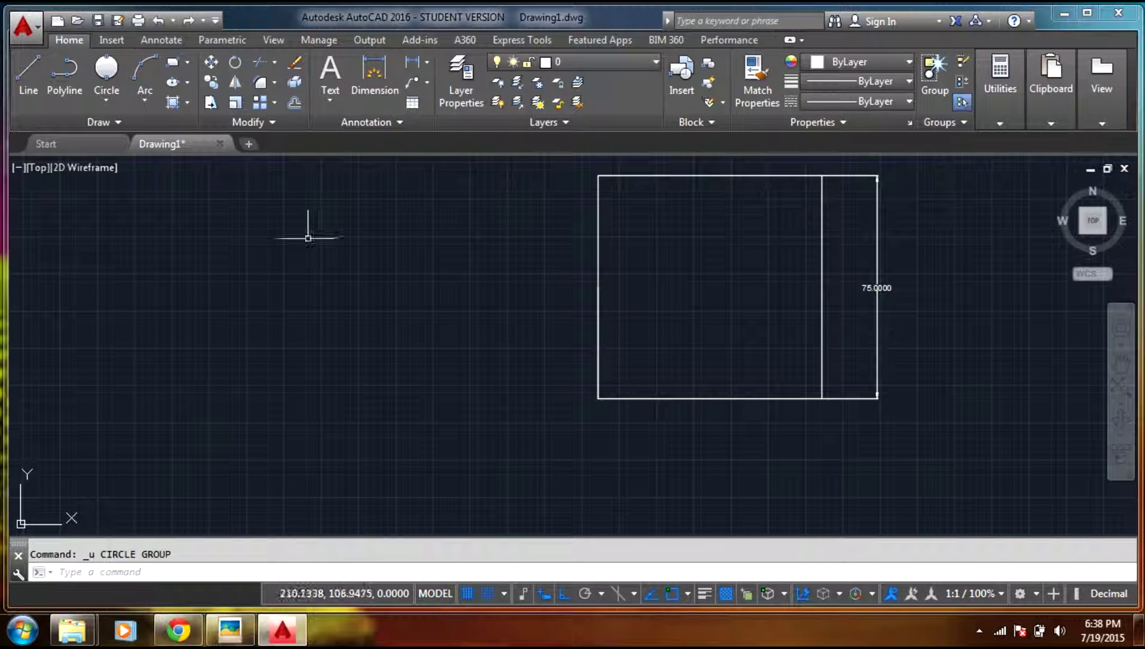
{"action": "left_click", "coordinate": [108, 71]}
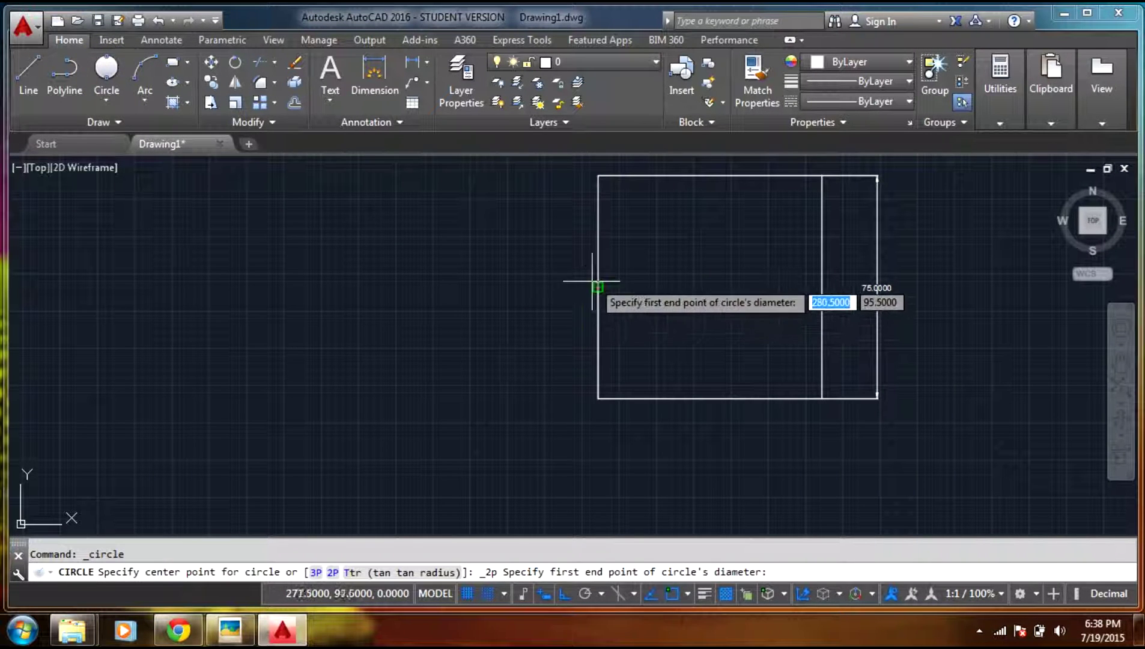
{"action": "left_click", "coordinate": [598, 286]}
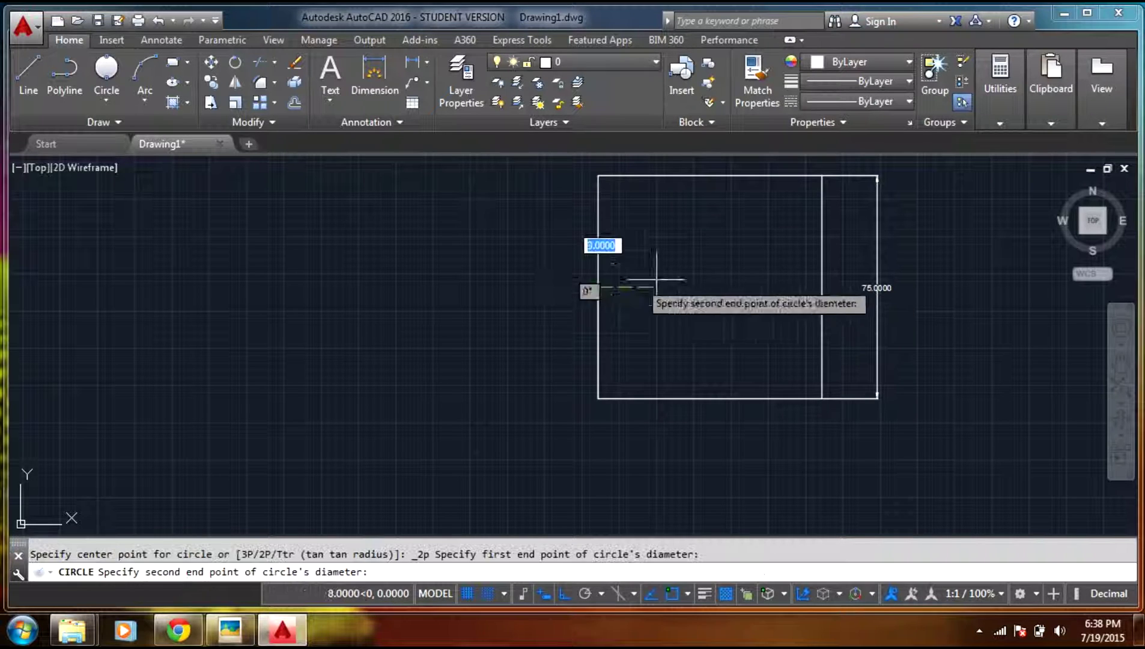
{"action": "left_click", "coordinate": [821, 286]}
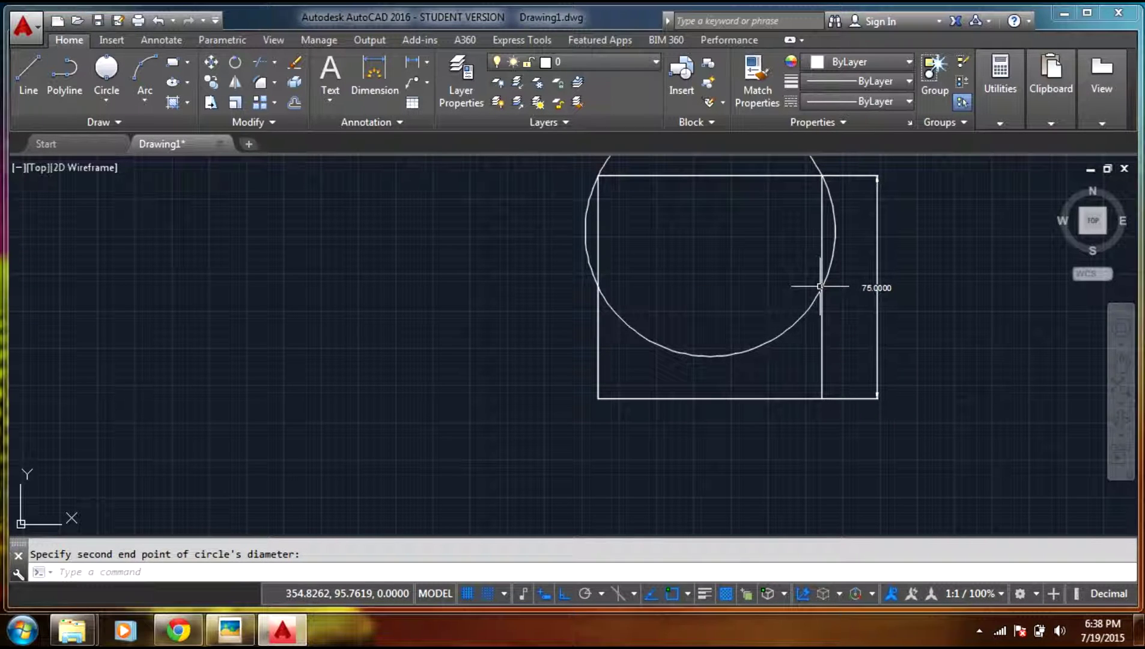
{"action": "key", "text": "ctrl+z"}
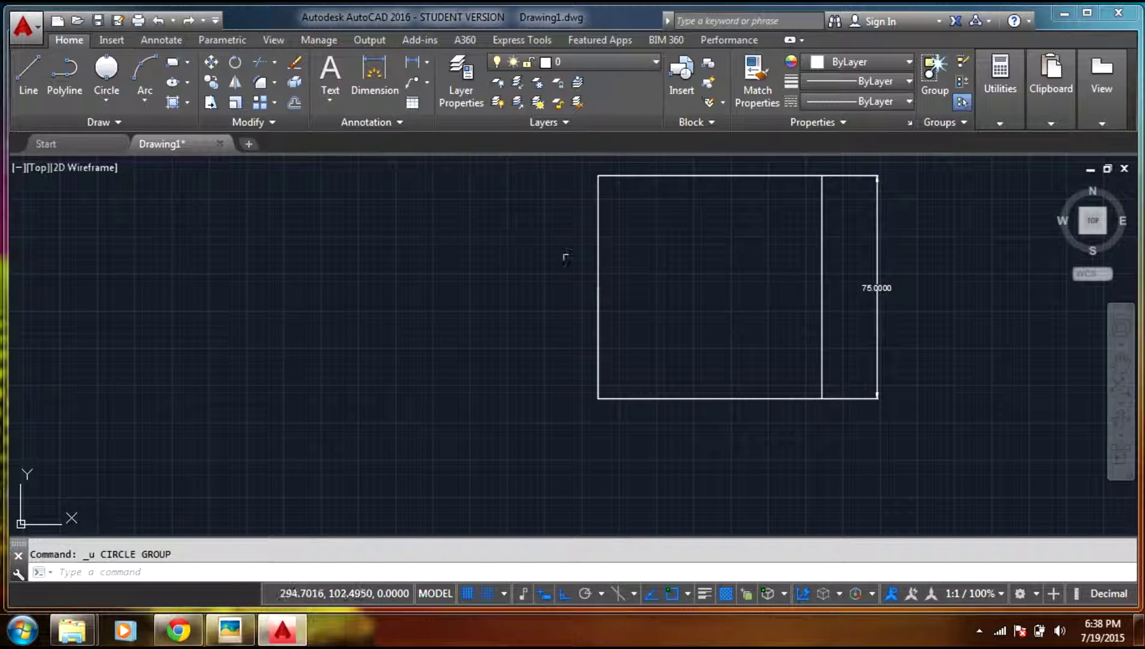
Set the isometric drafting mode to orthographic and review which object snap modes are enabled.
{"action": "left_click", "coordinate": [108, 96]}
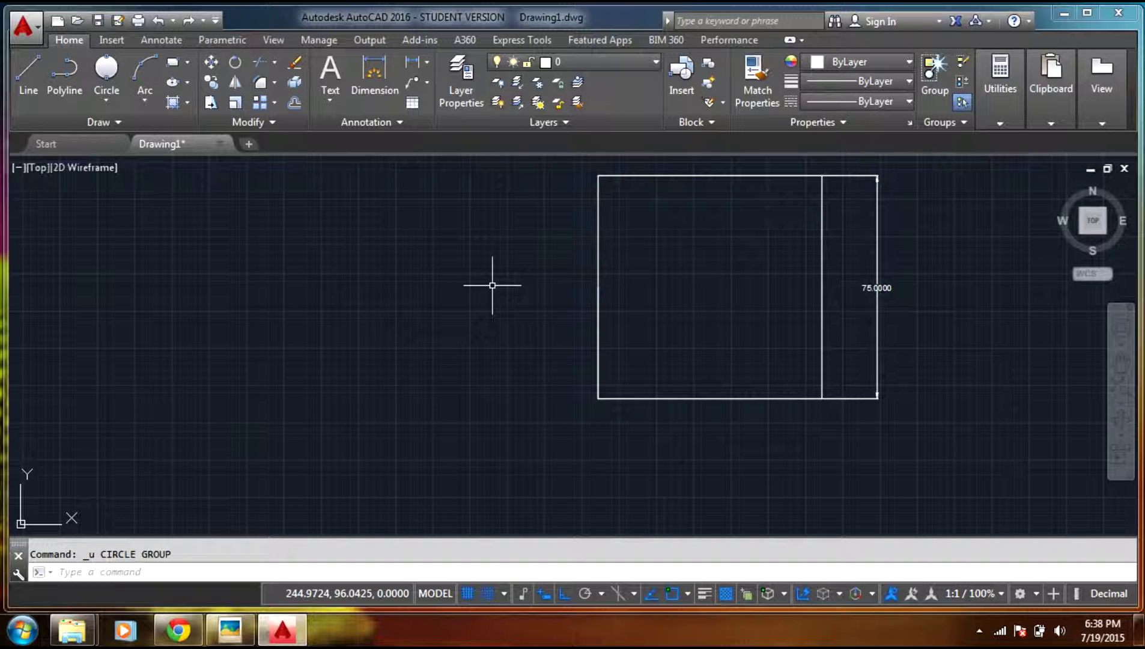
{"action": "scroll", "coordinate": [492, 285], "scroll_direction": "down", "scroll_amount": 2}
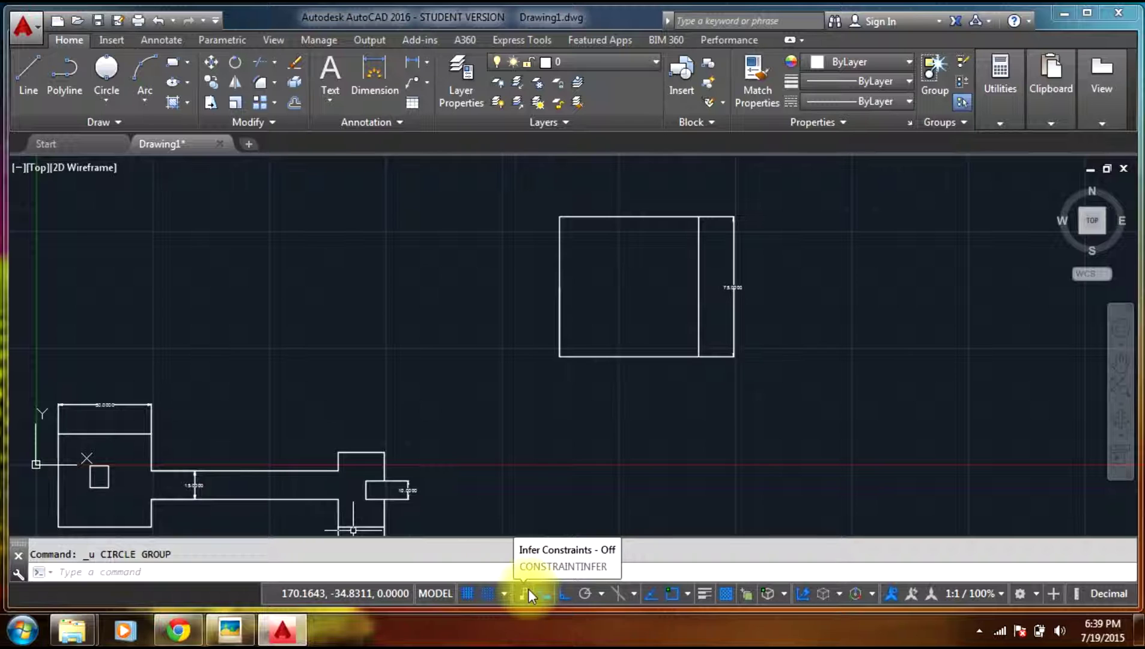
{"action": "left_click", "coordinate": [623, 595]}
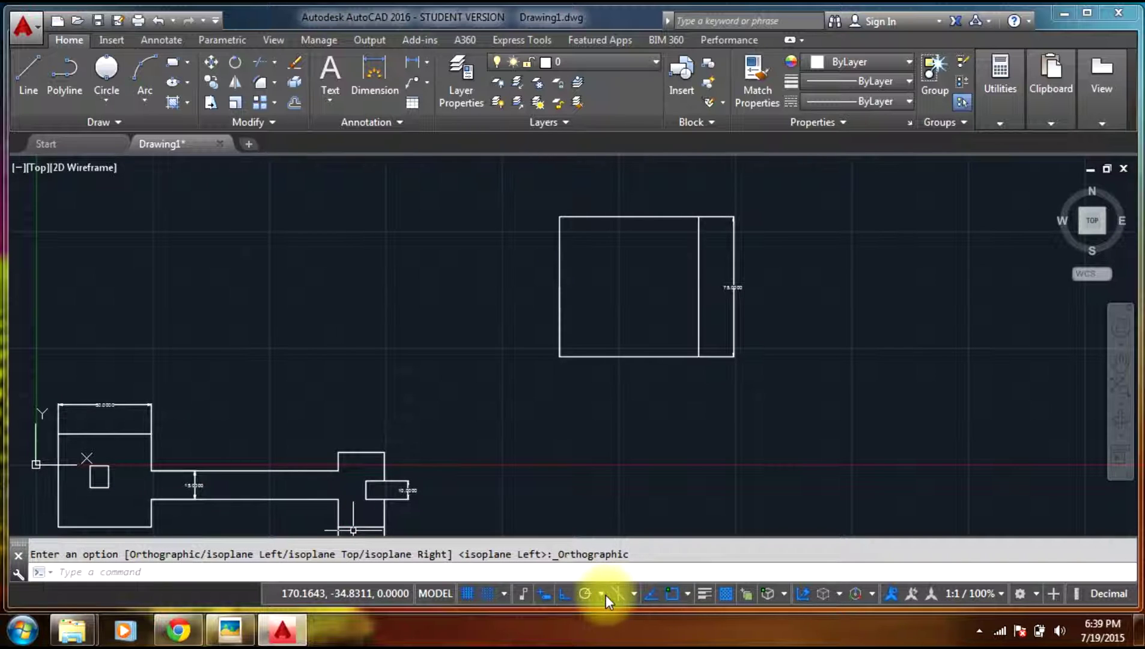
{"action": "left_click", "coordinate": [503, 595]}
{"action": "left_click", "coordinate": [499, 598]}
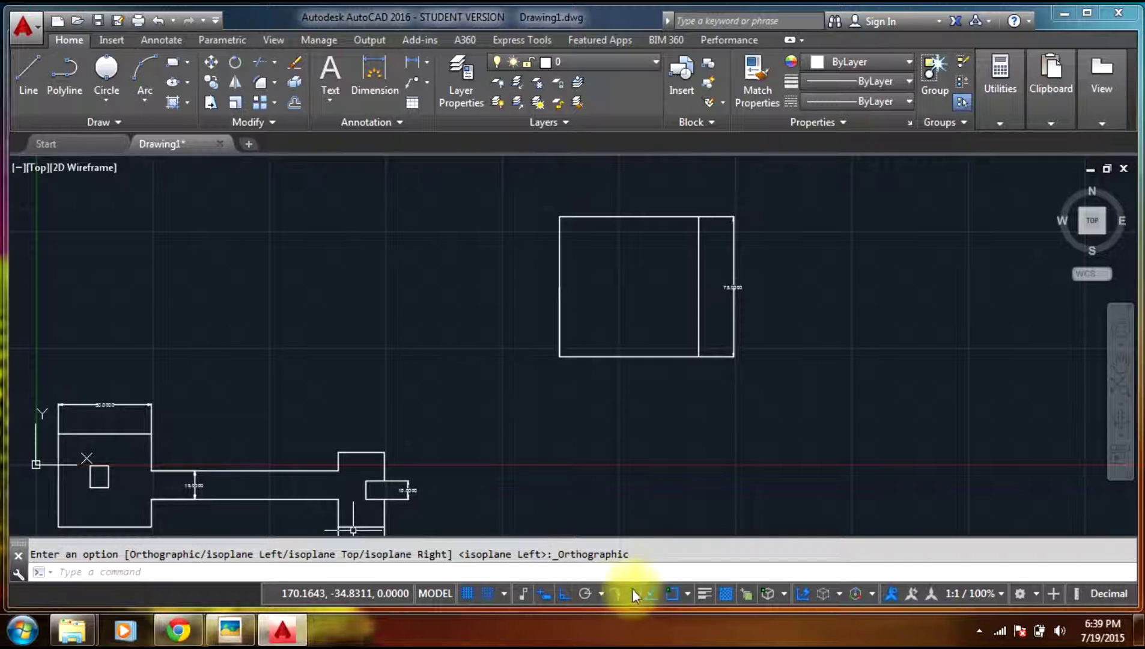
{"action": "left_click", "coordinate": [685, 594]}
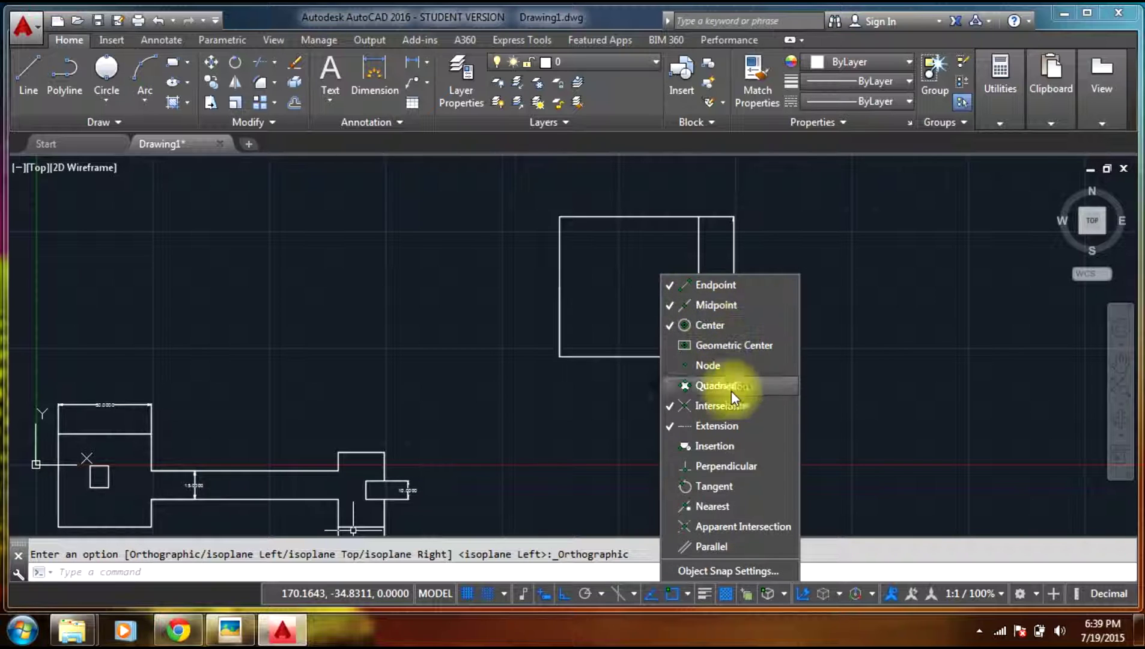
{"action": "left_click", "coordinate": [686, 595]}
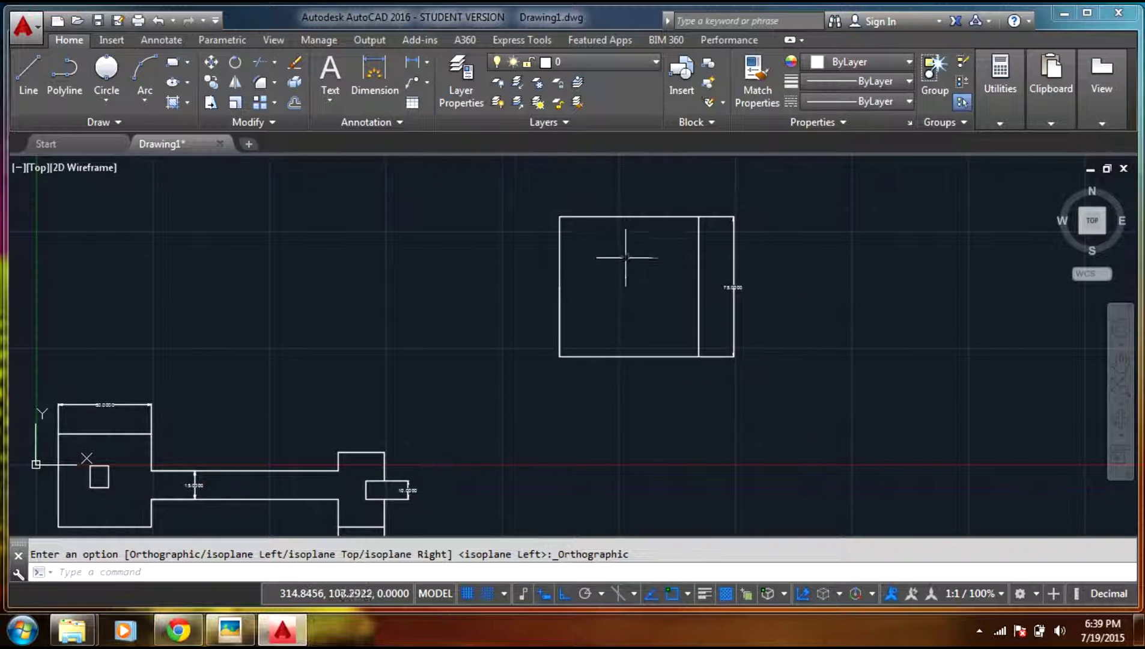
{"action": "left_click", "coordinate": [108, 69]}
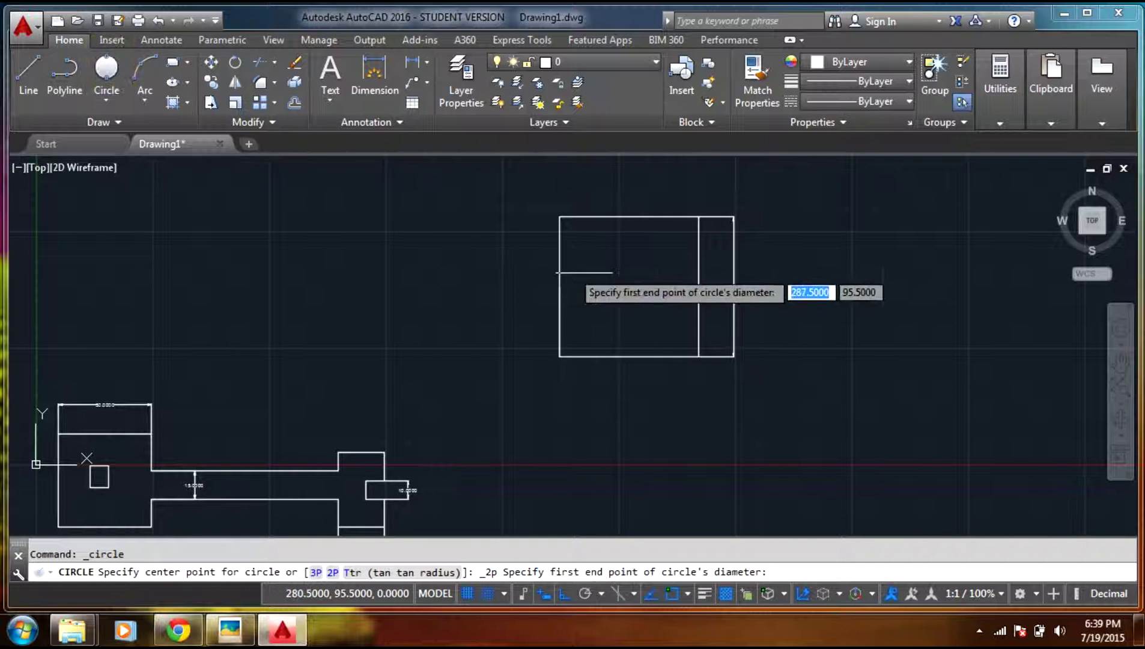
{"action": "mouse_move", "coordinate": [629, 217]}
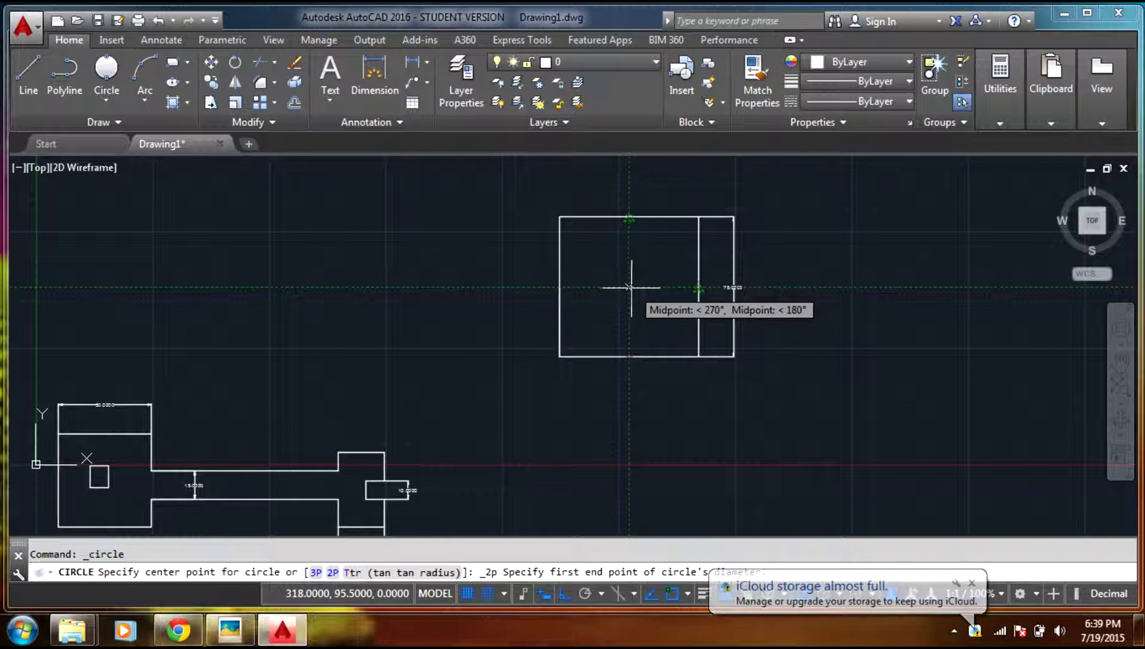
{"action": "left_click", "coordinate": [629, 287]}
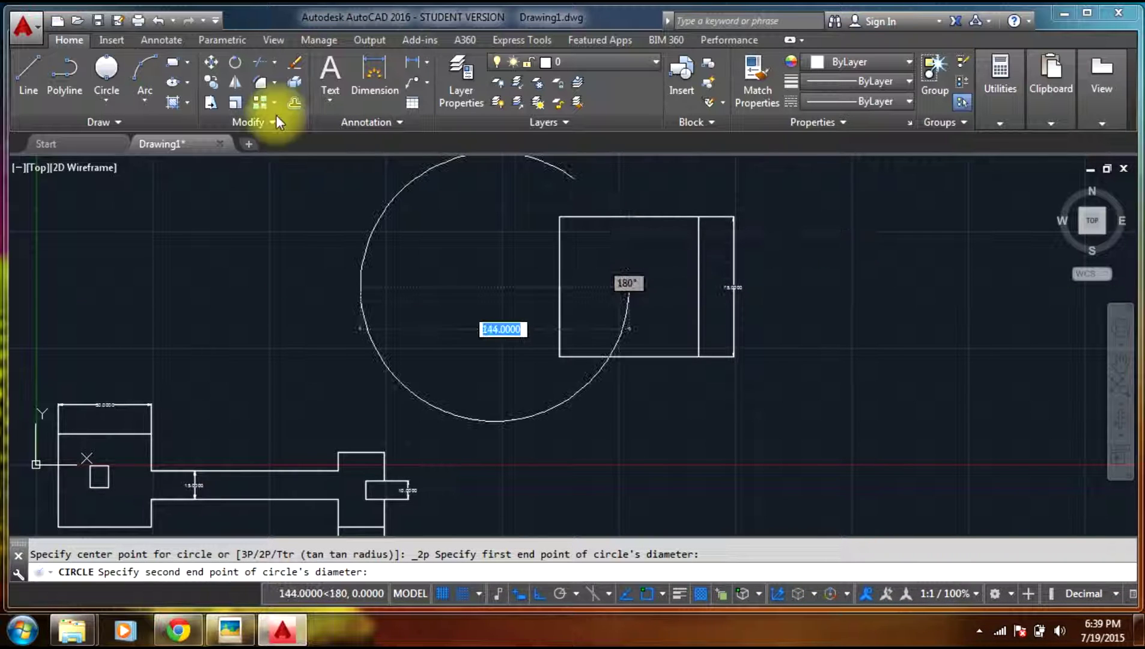
Draw a circle by centre and radius from the middle of the square out to the midpoint of its top side.
{"action": "left_click", "coordinate": [106, 90]}
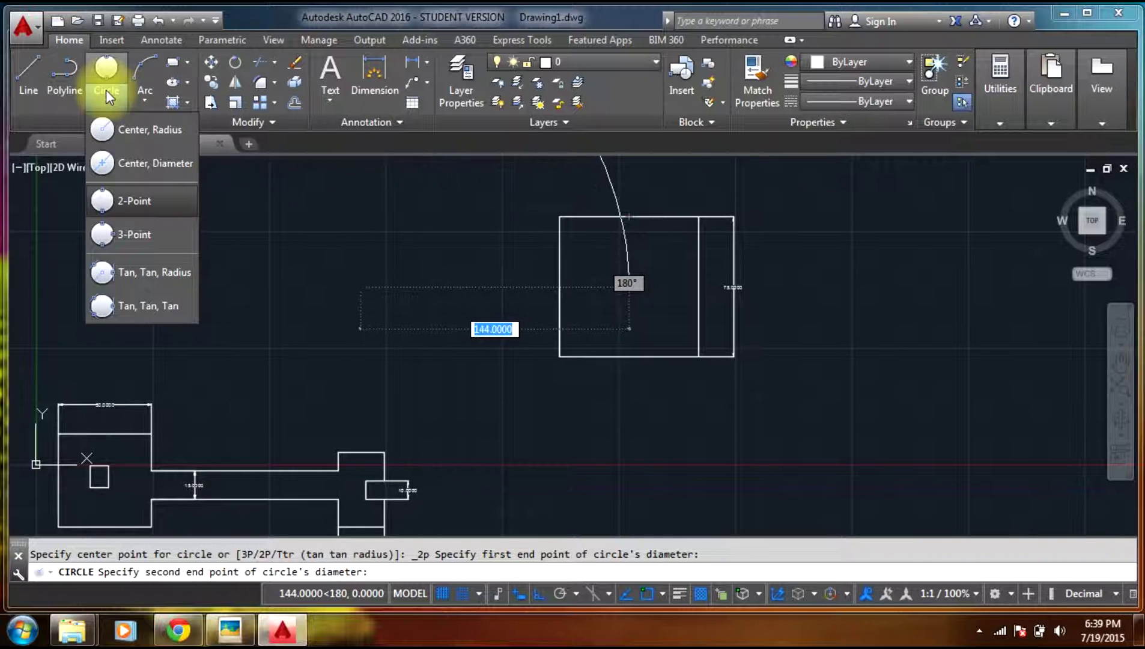
{"action": "left_click", "coordinate": [127, 134]}
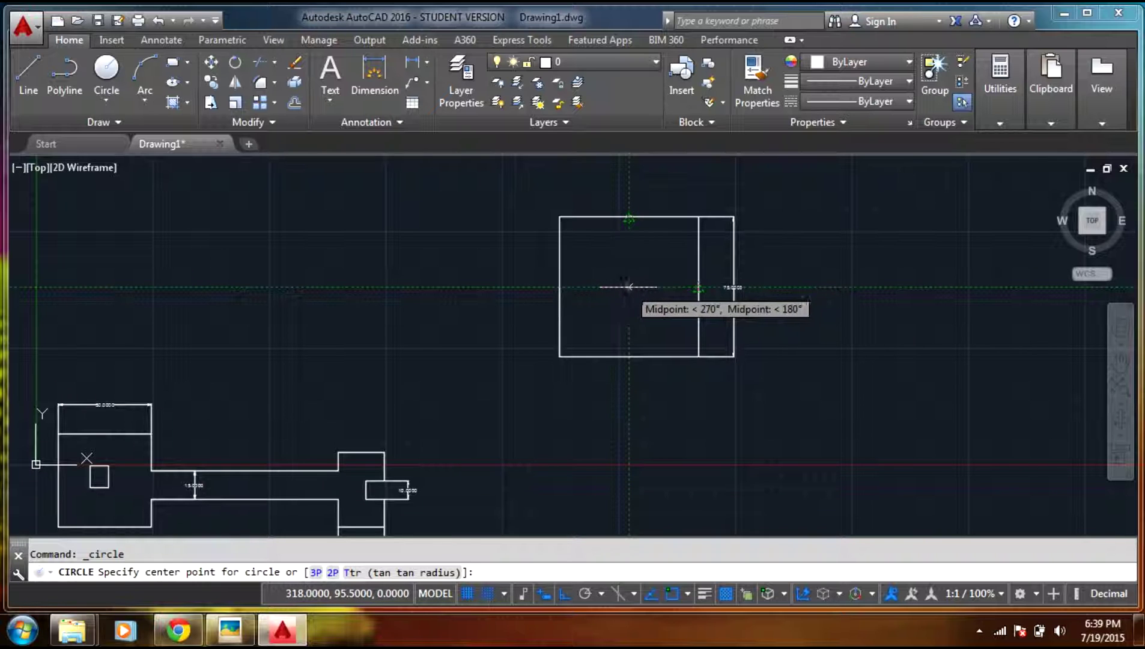
{"action": "left_click", "coordinate": [628, 286]}
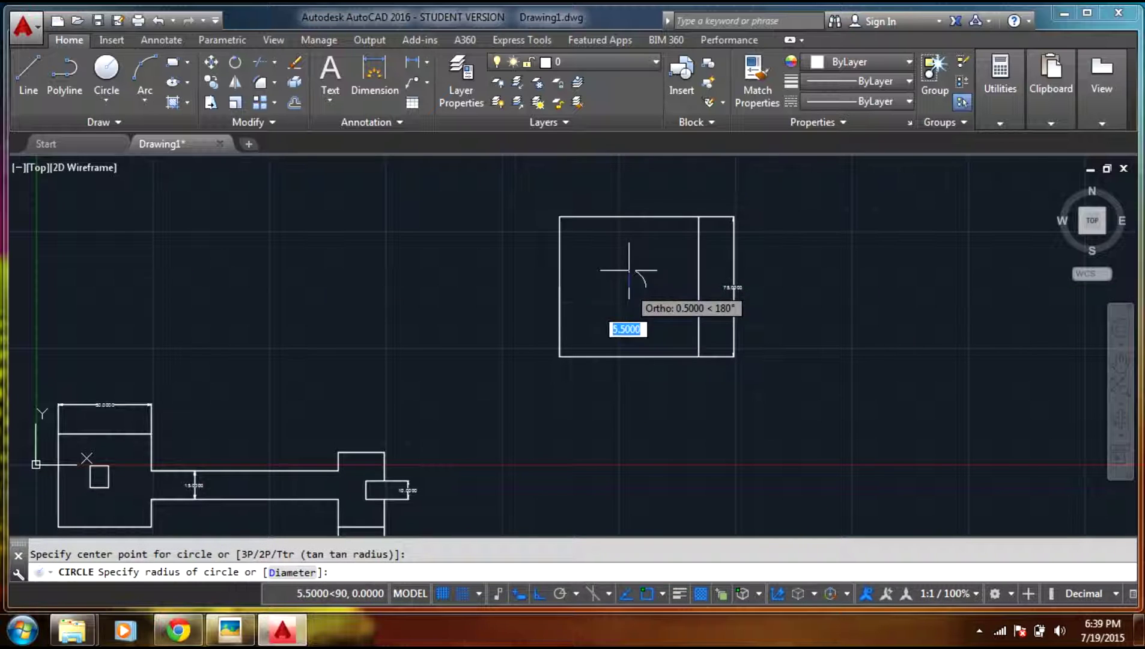
{"action": "left_click", "coordinate": [629, 218]}
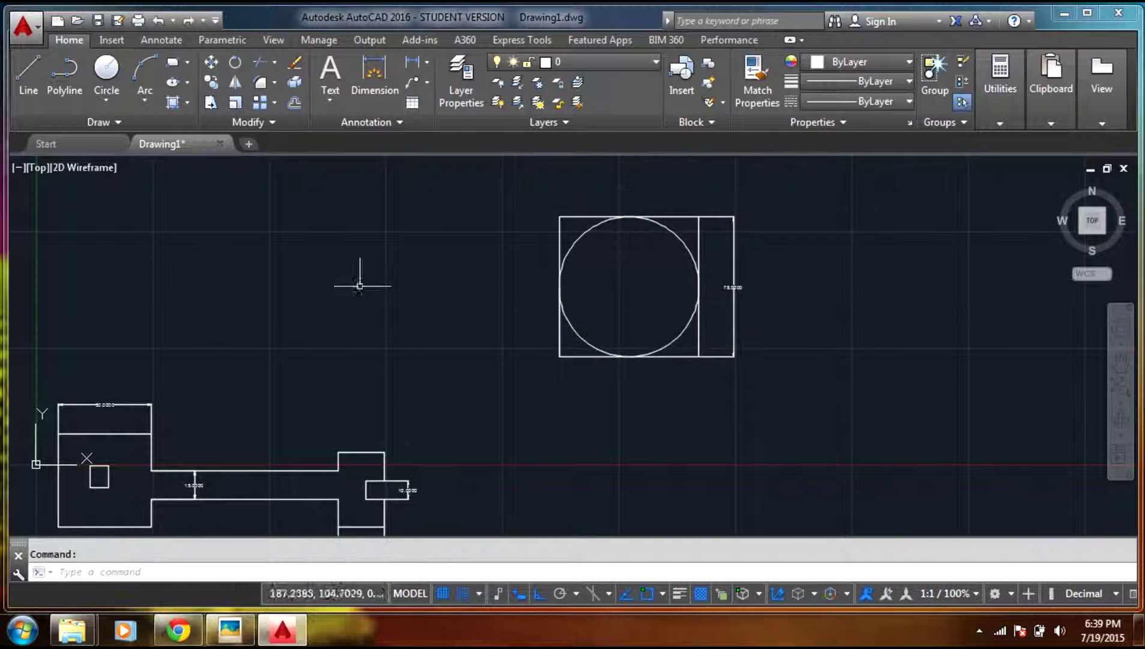
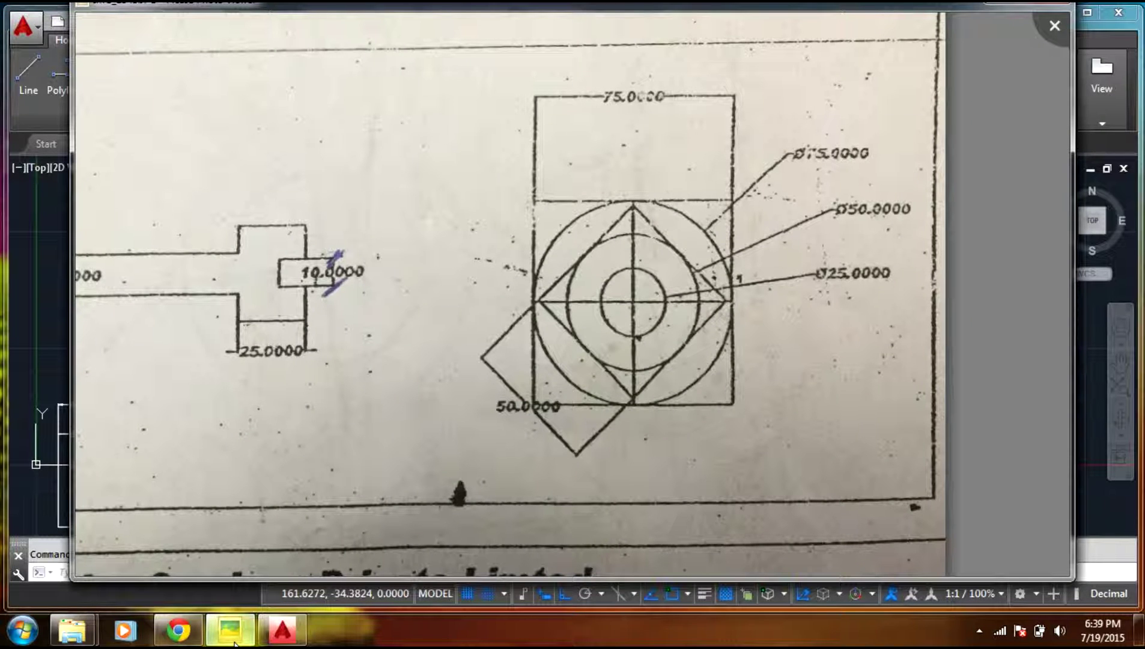
{"action": "left_click", "coordinate": [234, 642]}
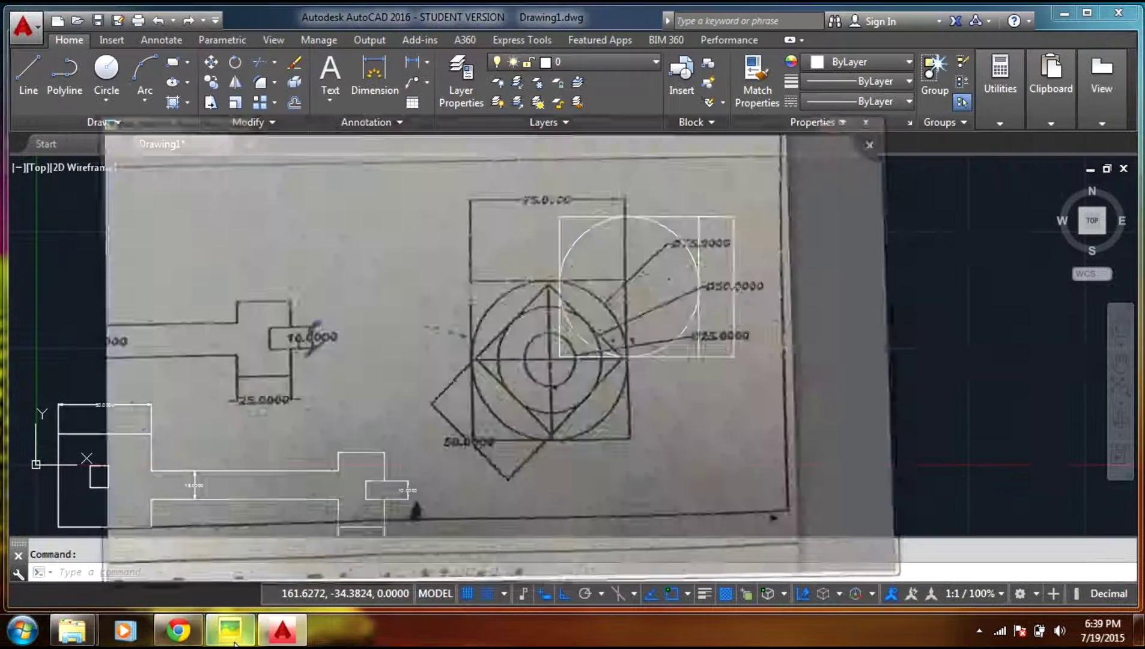
{"action": "left_click", "coordinate": [171, 61]}
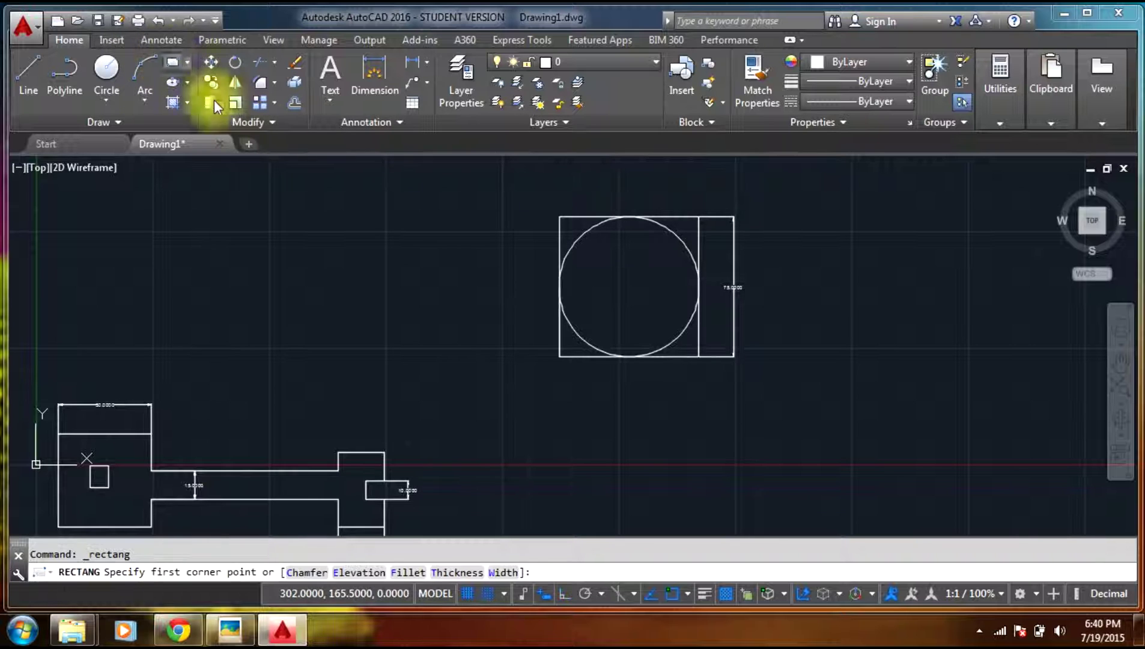
{"action": "left_click", "coordinate": [628, 216]}
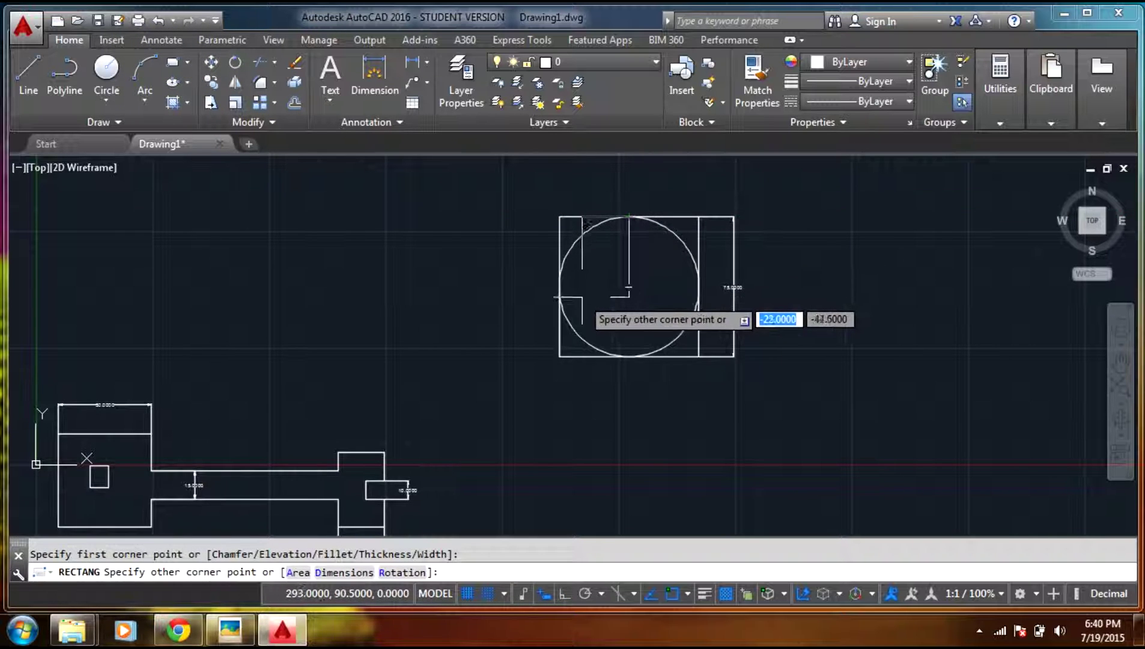
{"action": "key", "text": "Escape"}
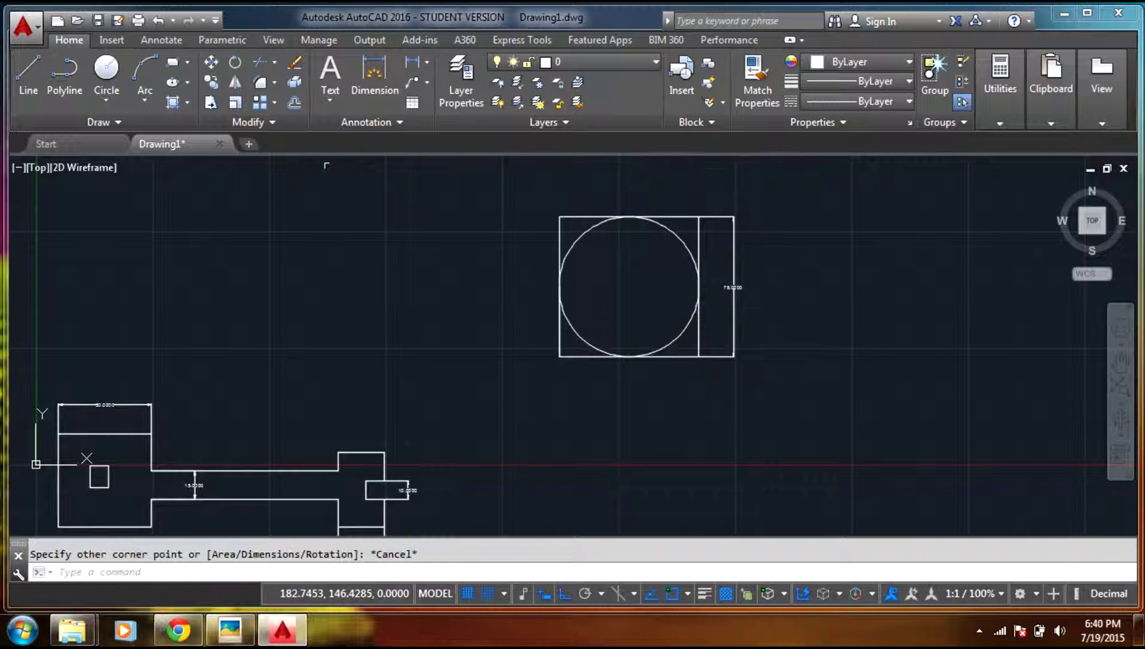
{"action": "left_click", "coordinate": [171, 62]}
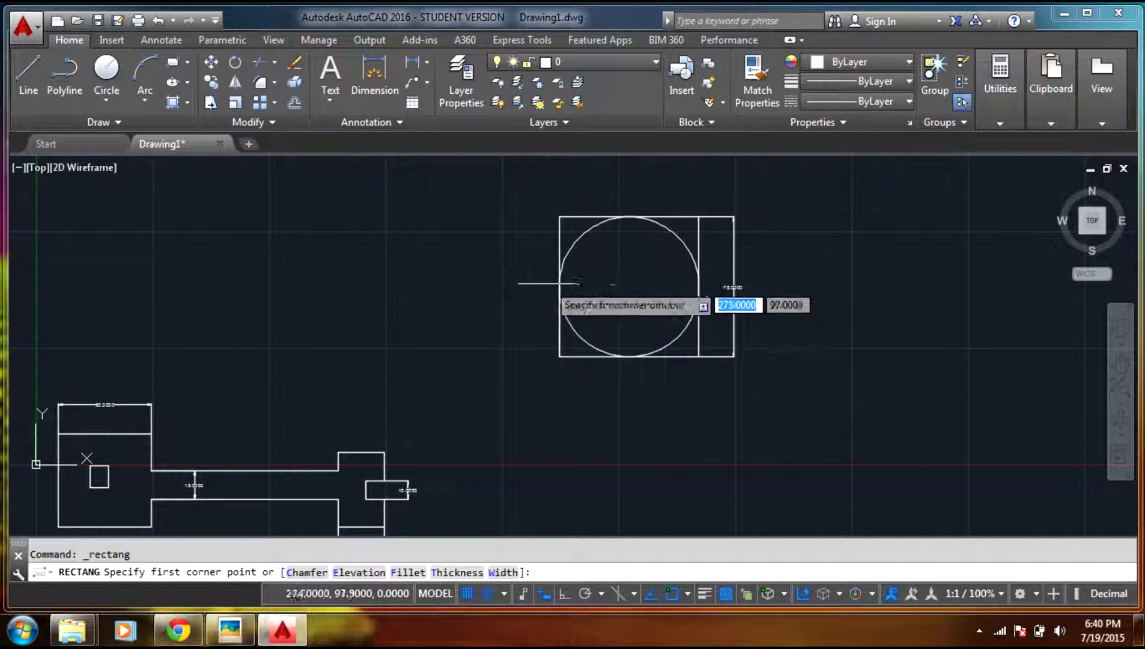
{"action": "left_click", "coordinate": [628, 287]}
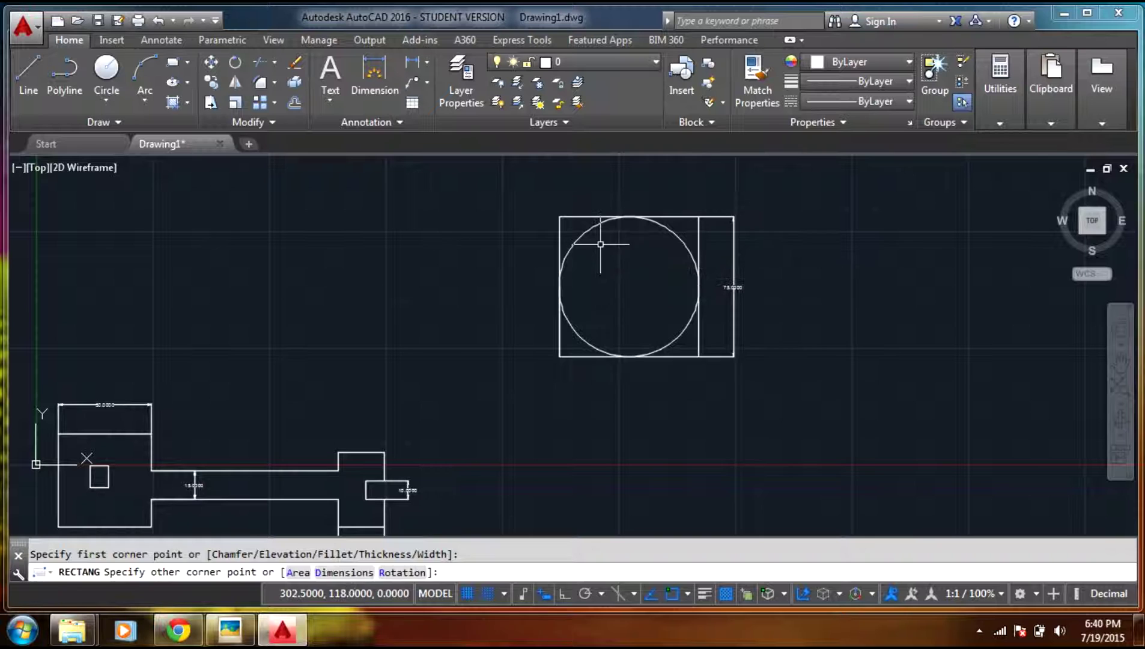
{"action": "key", "text": "Escape"}
{"action": "left_click", "coordinate": [187, 62]}
{"action": "left_click", "coordinate": [186, 66]}
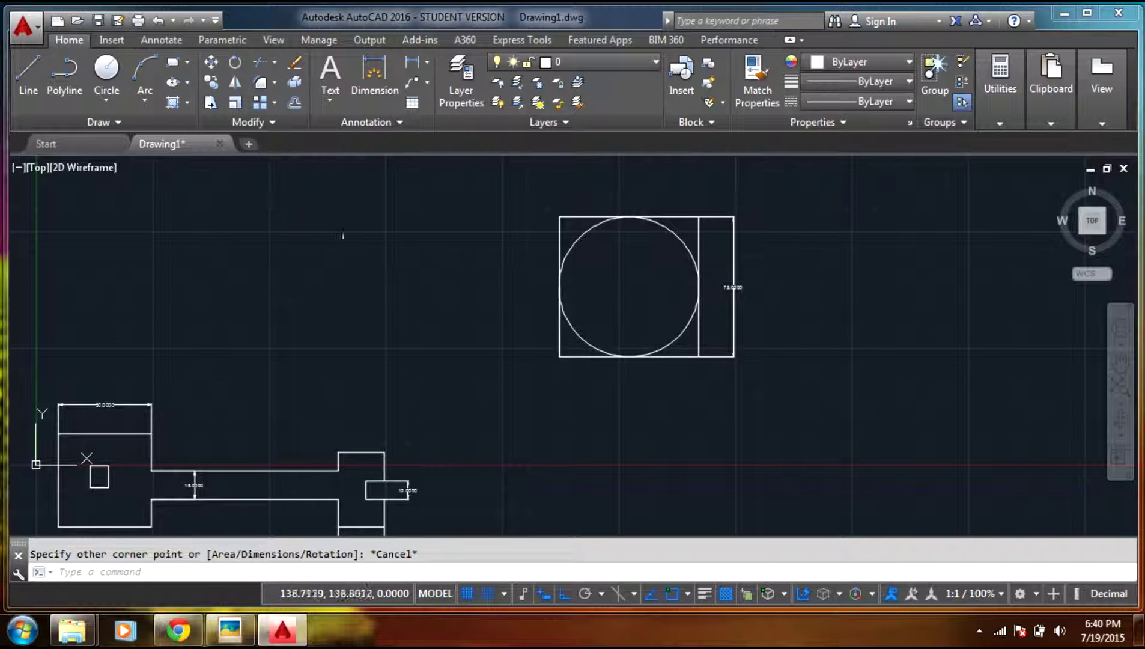
Draw a diamond inside the circle with four lines joining the midpoints of the square's left, top, right and bottom sides.
{"action": "left_click", "coordinate": [29, 72]}
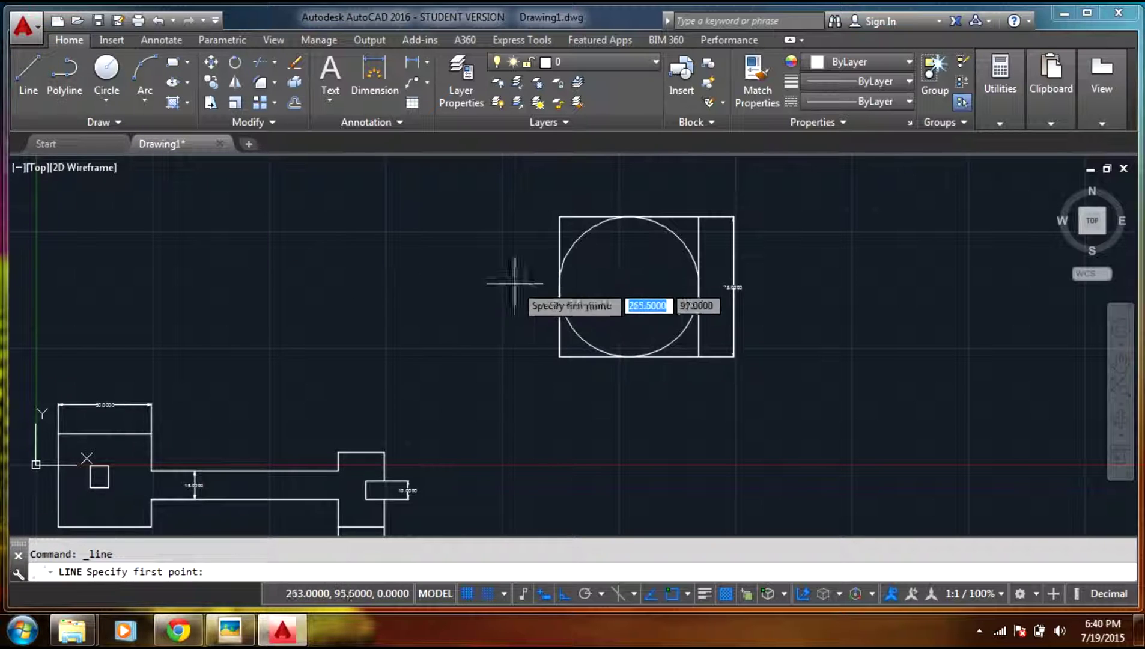
{"action": "left_click", "coordinate": [629, 287]}
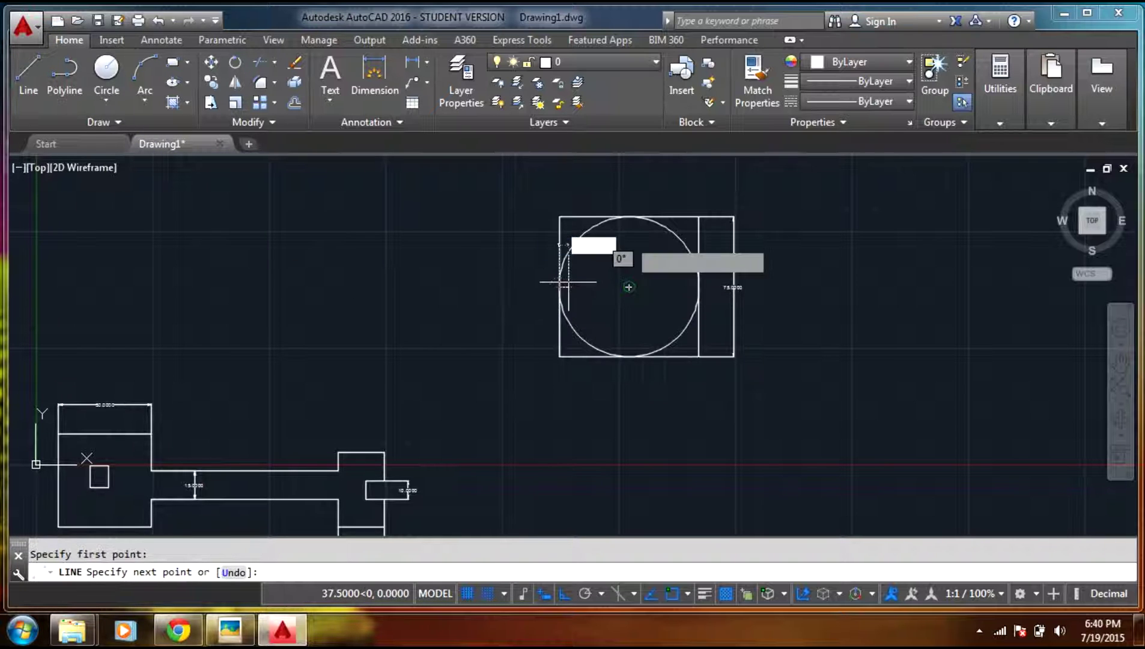
{"action": "left_click", "coordinate": [628, 217]}
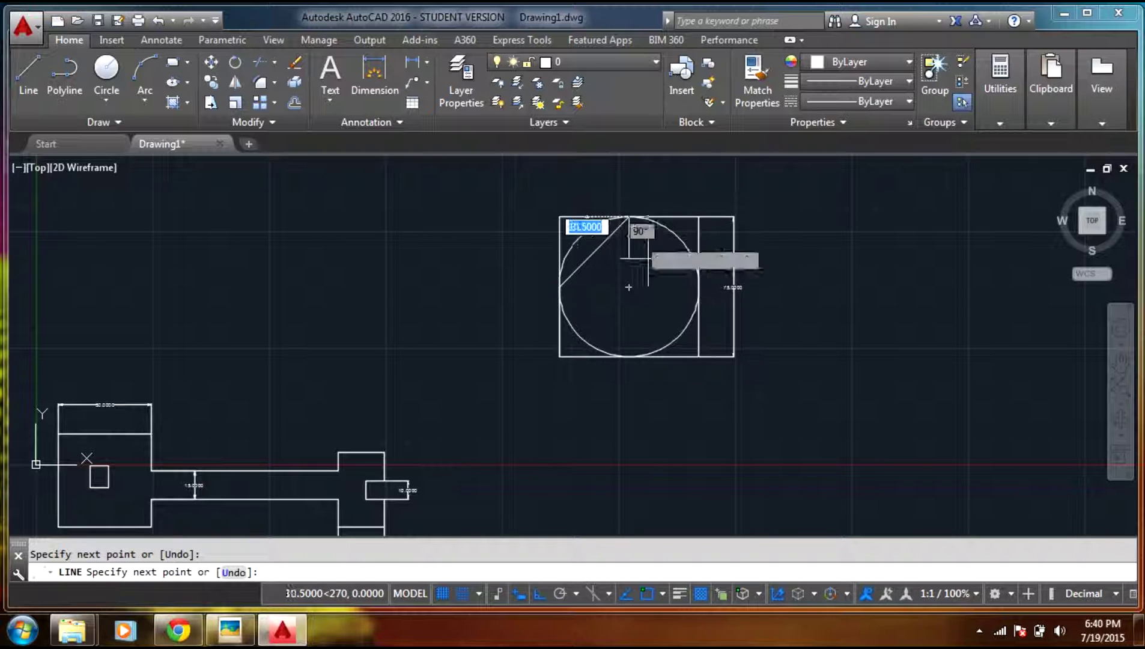
{"action": "left_click", "coordinate": [698, 287]}
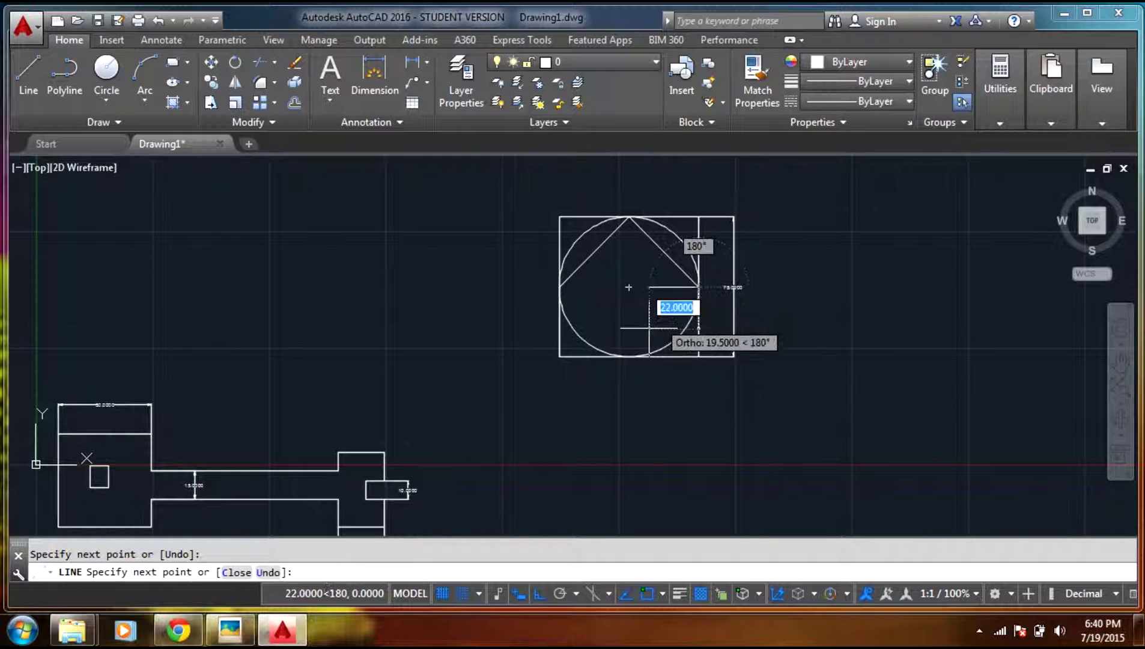
{"action": "left_click", "coordinate": [629, 357]}
{"action": "left_click", "coordinate": [560, 287]}
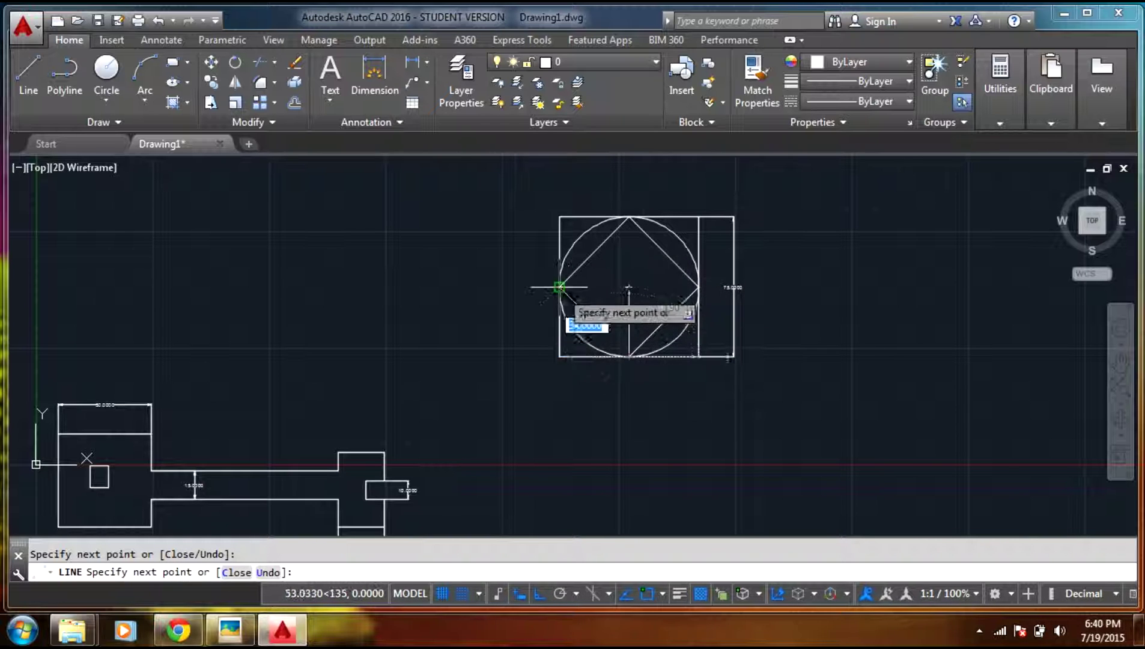
{"action": "key", "text": "Escape"}
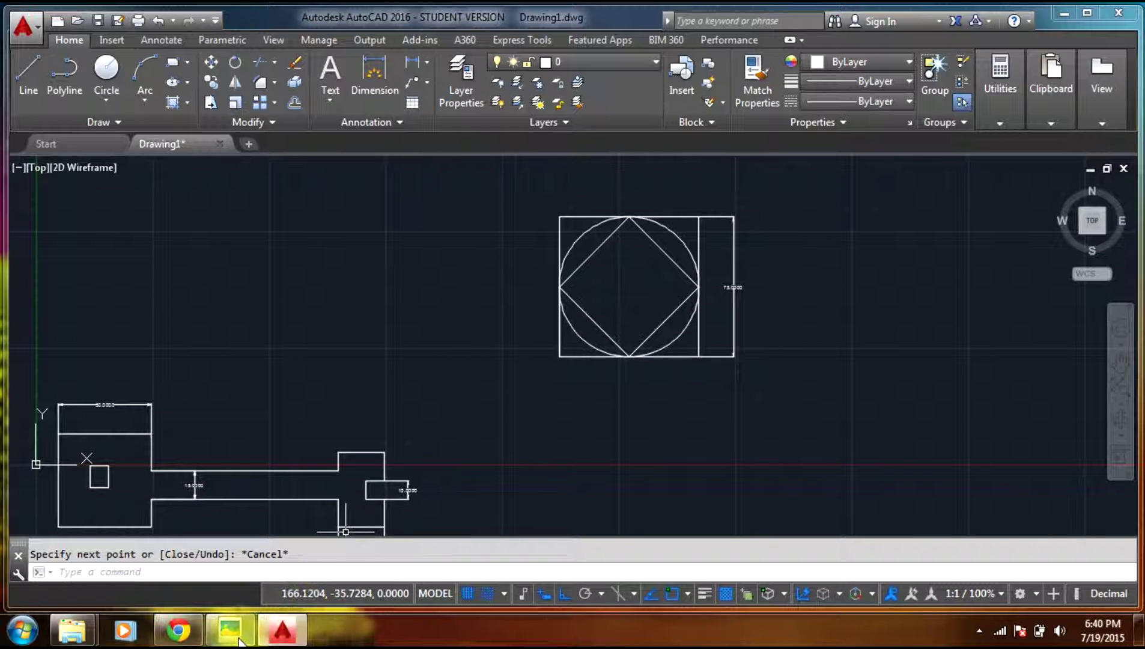
Check the reference image and draw a concentric circle from the existing circle's centre out to the midpoint of the diamond's upper-left side.
{"action": "left_click", "coordinate": [230, 637]}
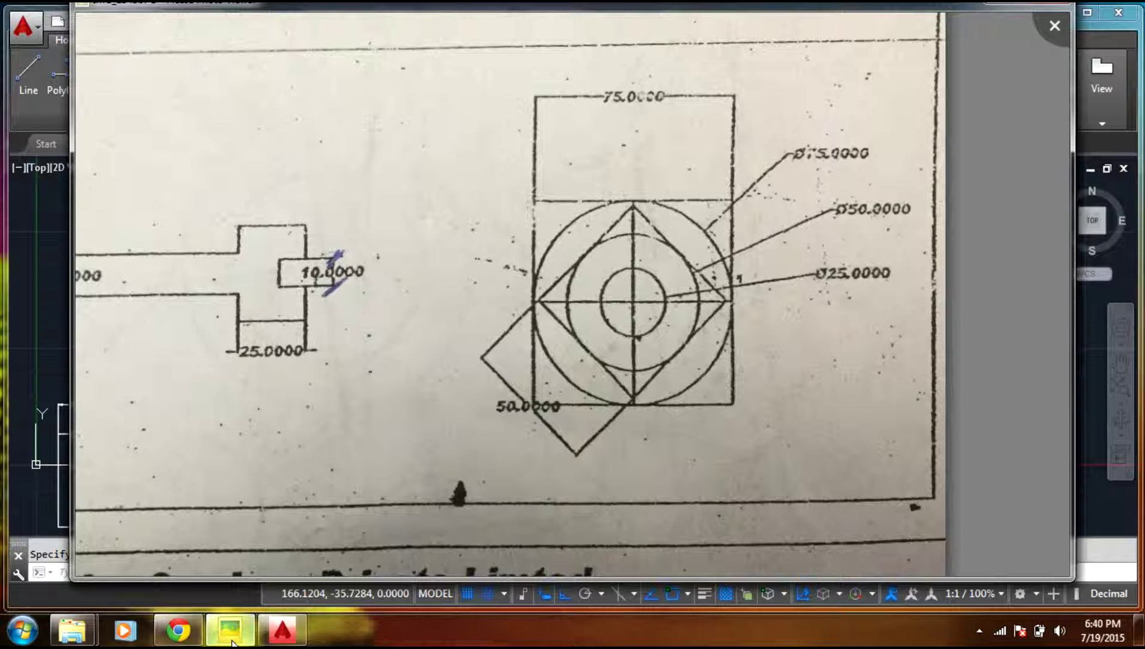
{"action": "left_click", "coordinate": [231, 641]}
{"action": "left_click", "coordinate": [232, 640]}
{"action": "left_click", "coordinate": [231, 641]}
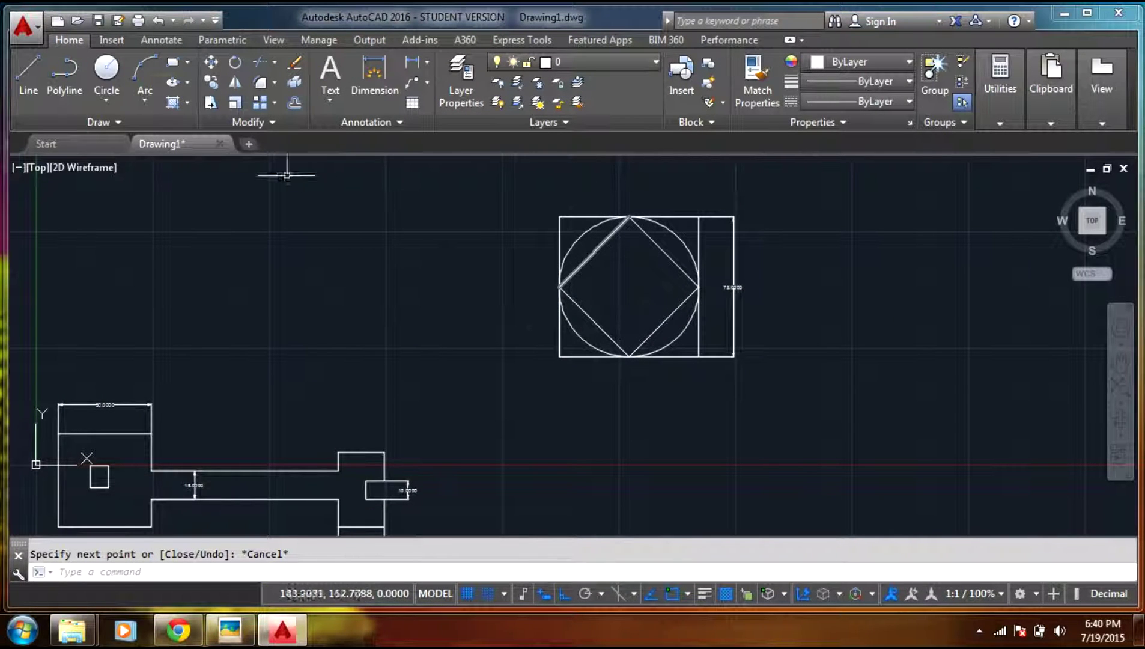
{"action": "left_click", "coordinate": [107, 69]}
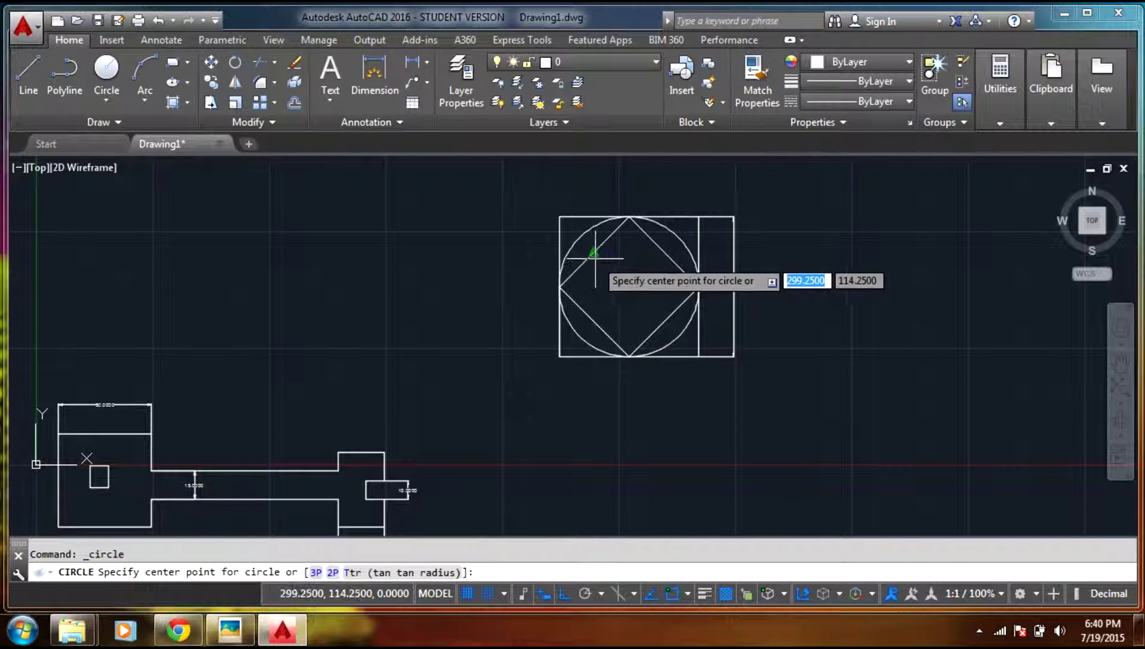
{"action": "left_click", "coordinate": [629, 286]}
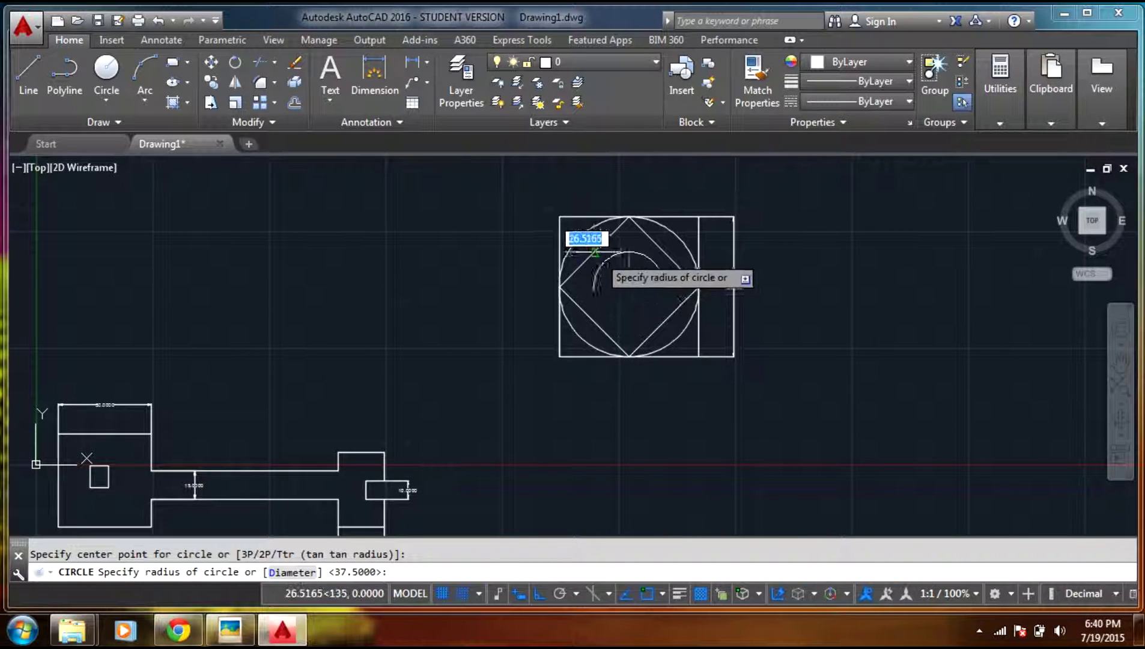
{"action": "left_click", "coordinate": [594, 253]}
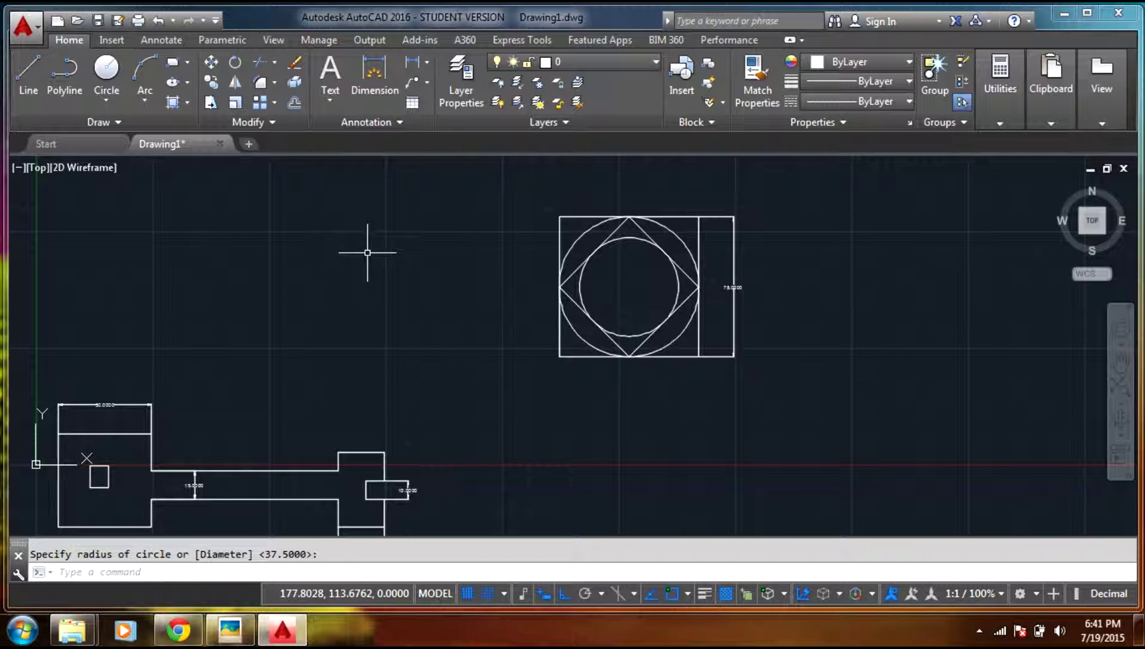
Check the circle sizes in the reference image and offset the circle inside the diamond inward by 12.5.
{"action": "left_click", "coordinate": [239, 632]}
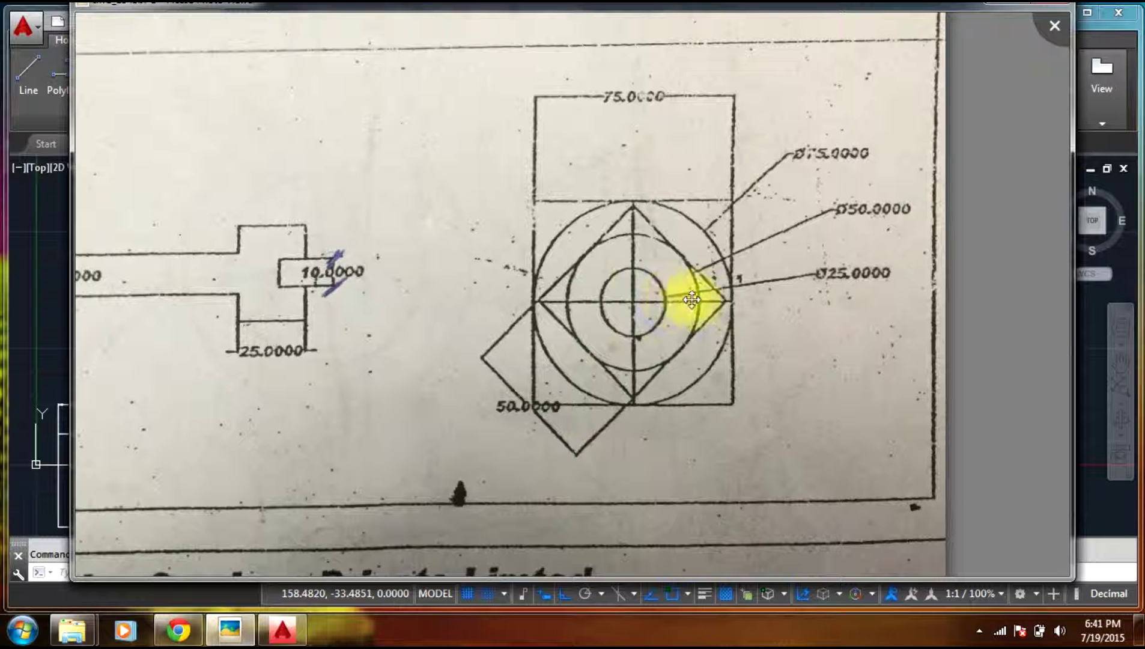
{"action": "left_click", "coordinate": [987, 3]}
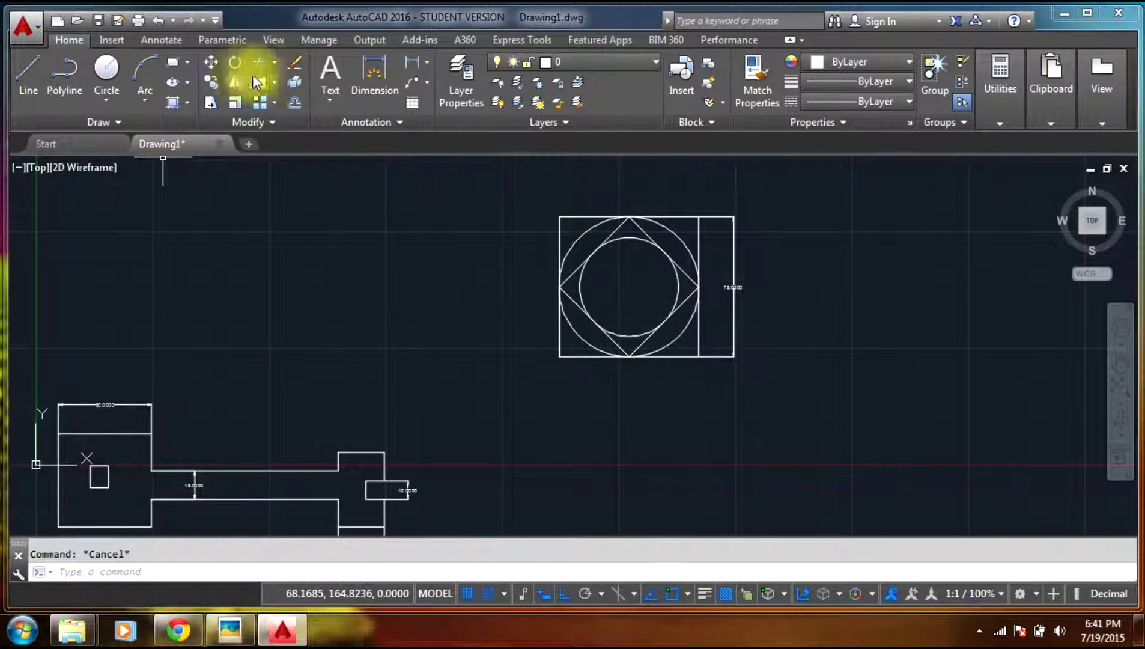
{"action": "left_click", "coordinate": [296, 102]}
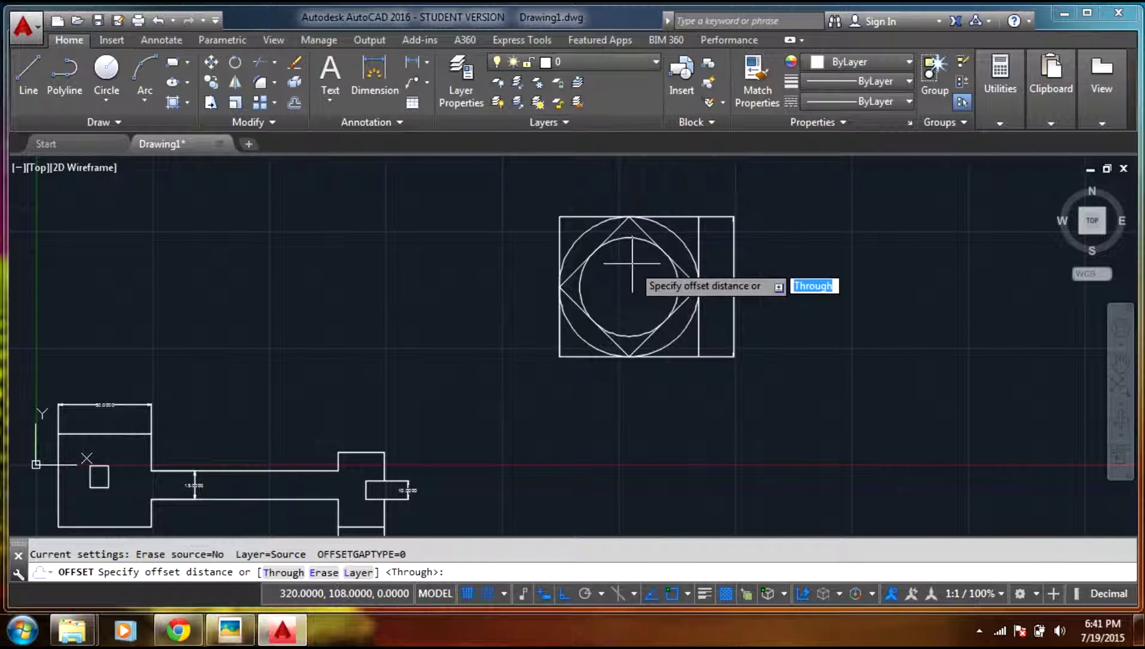
{"action": "type", "text": "12.5"}
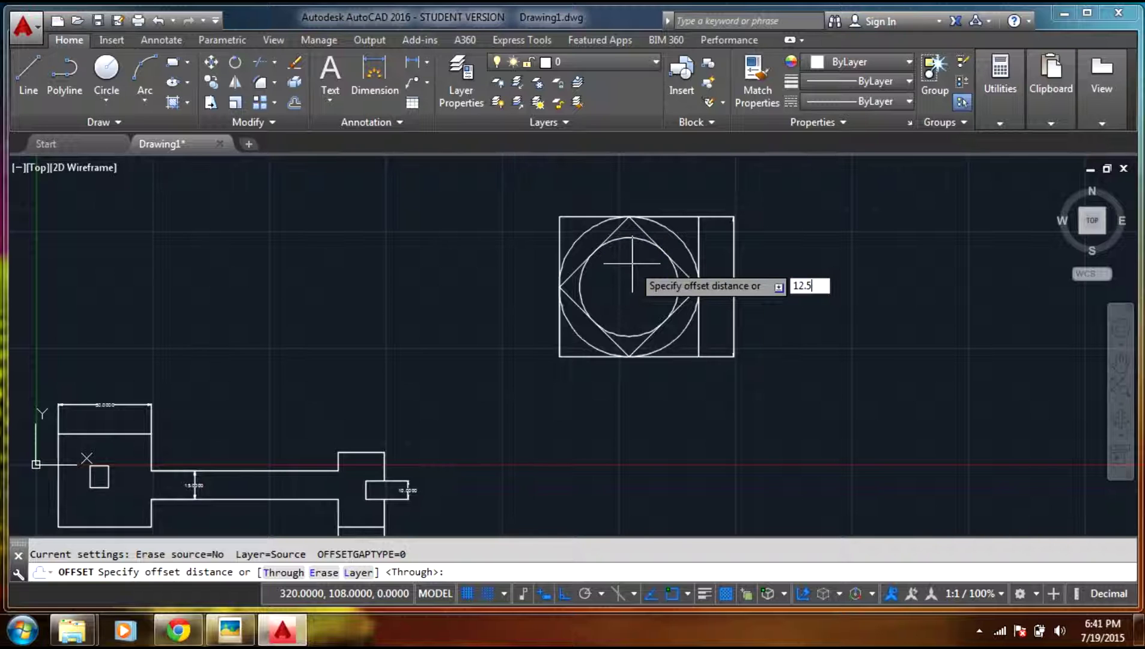
{"action": "key", "text": "Return"}
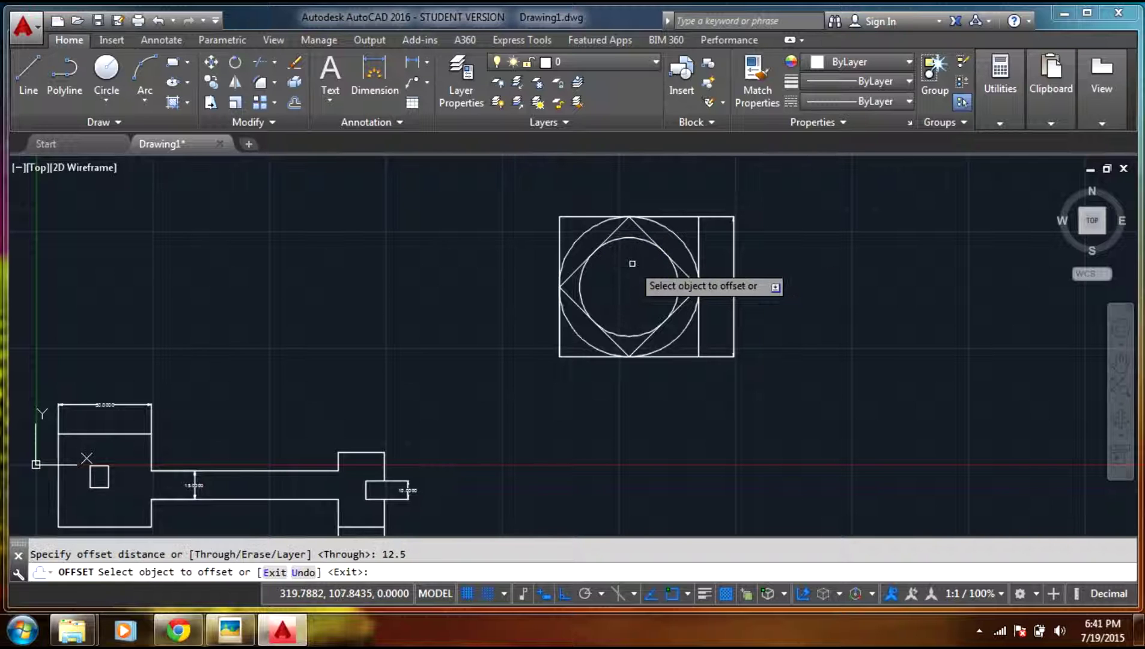
{"action": "left_click", "coordinate": [629, 287]}
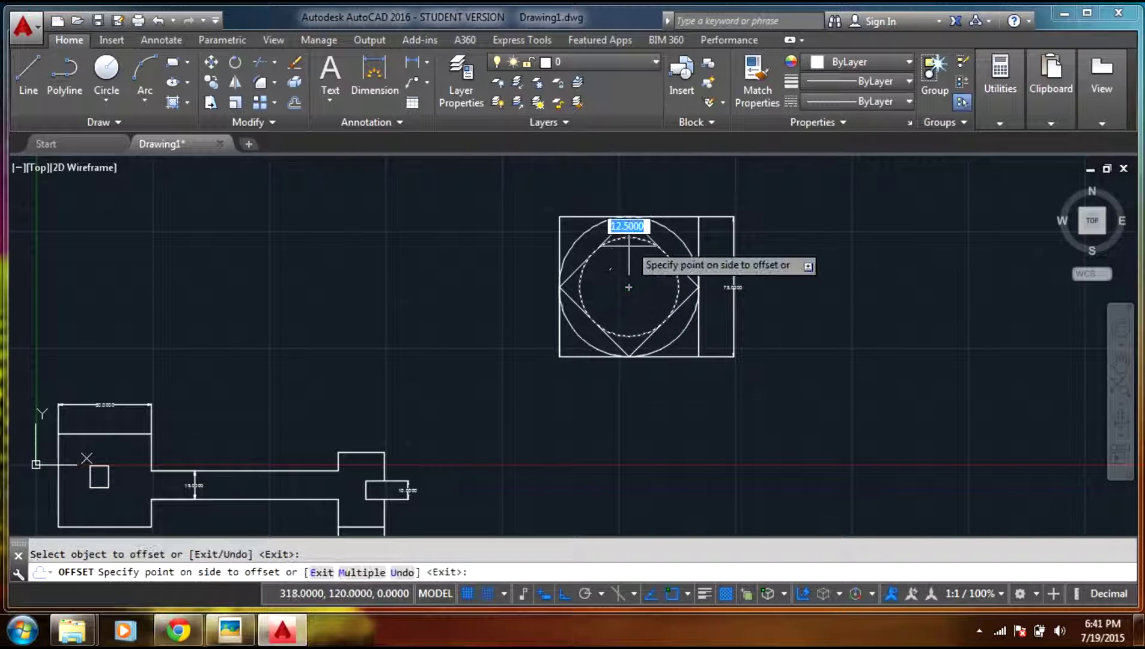
{"action": "left_click", "coordinate": [629, 257]}
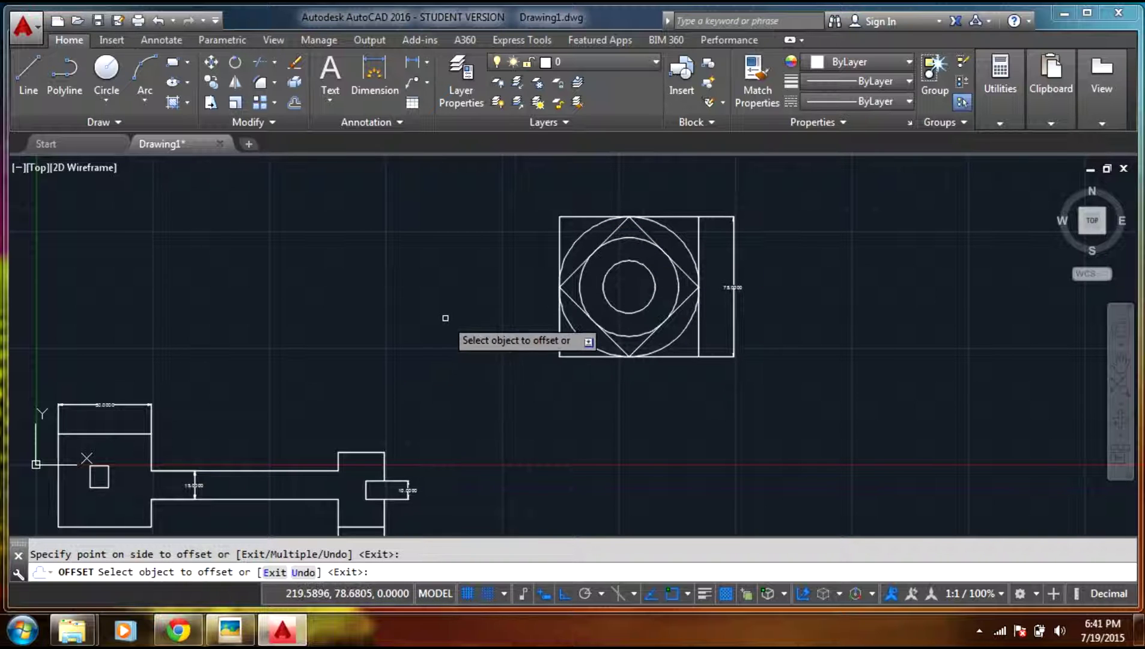
{"action": "key", "text": "Escape"}
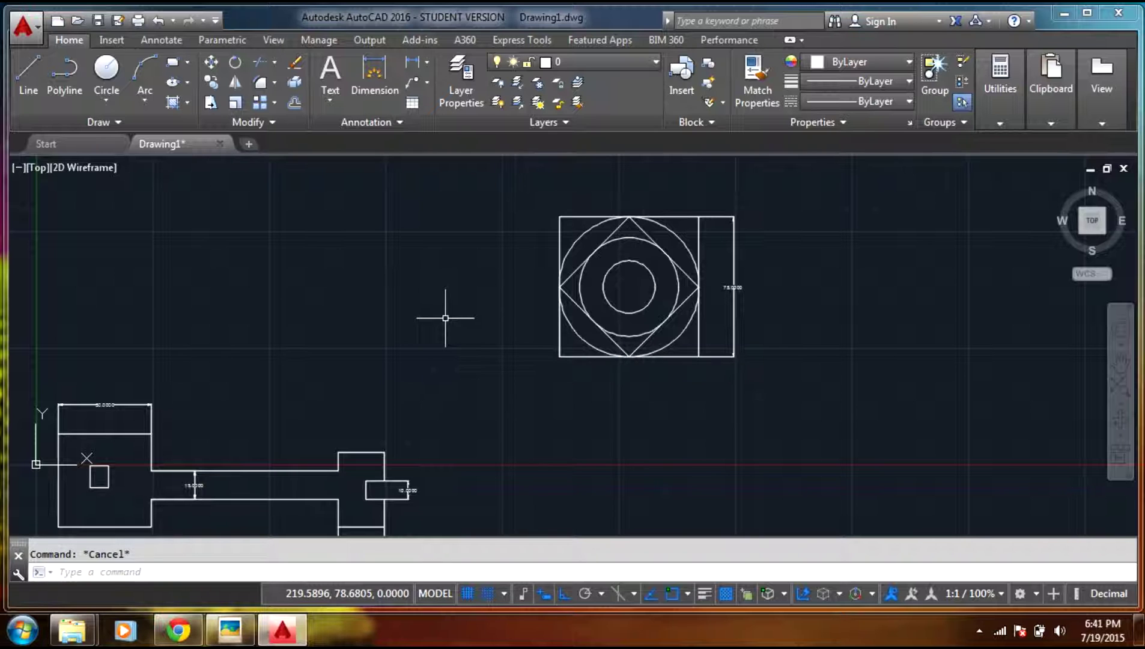
{"action": "left_click", "coordinate": [379, 73]}
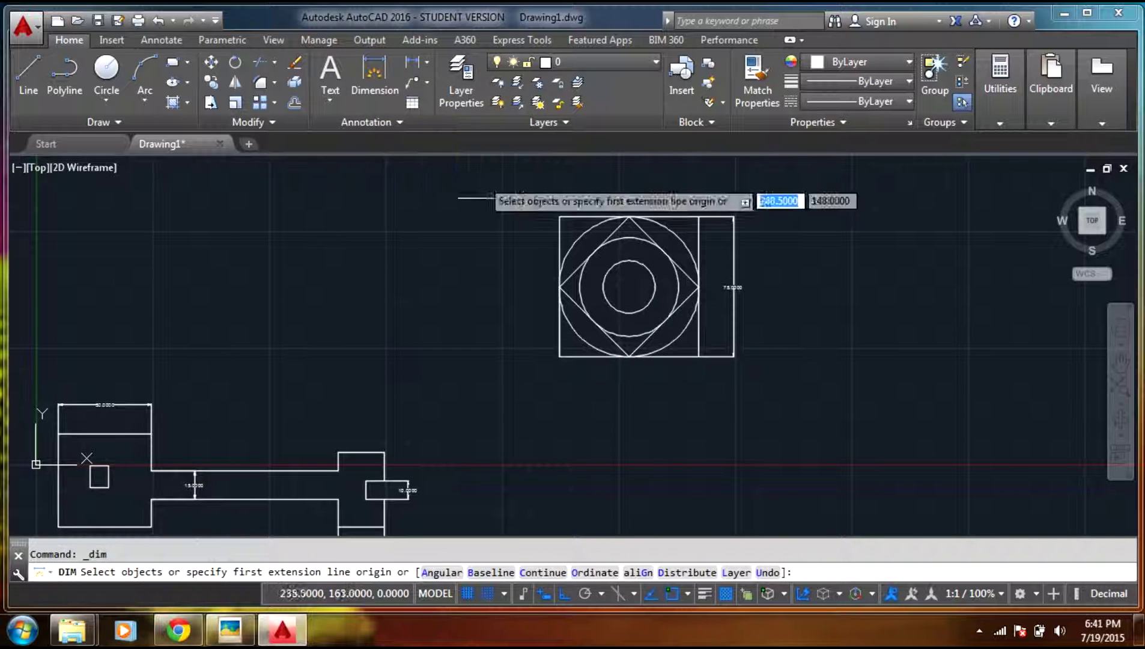
{"action": "key", "text": "Return"}
{"action": "left_click", "coordinate": [560, 288]}
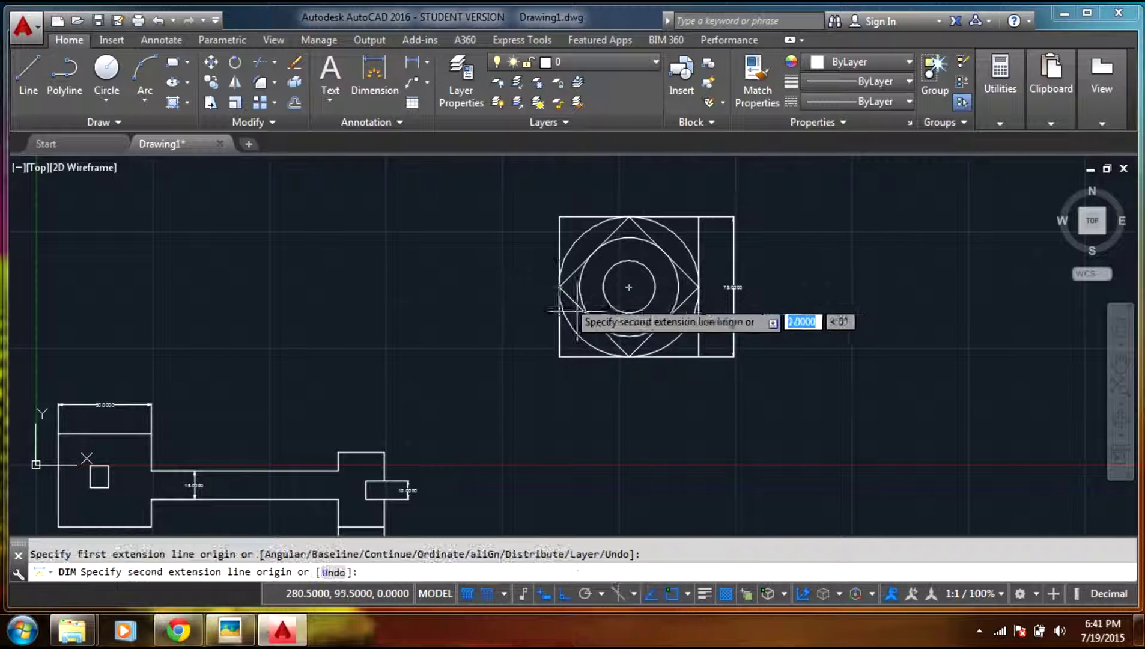
{"action": "left_click", "coordinate": [628, 356]}
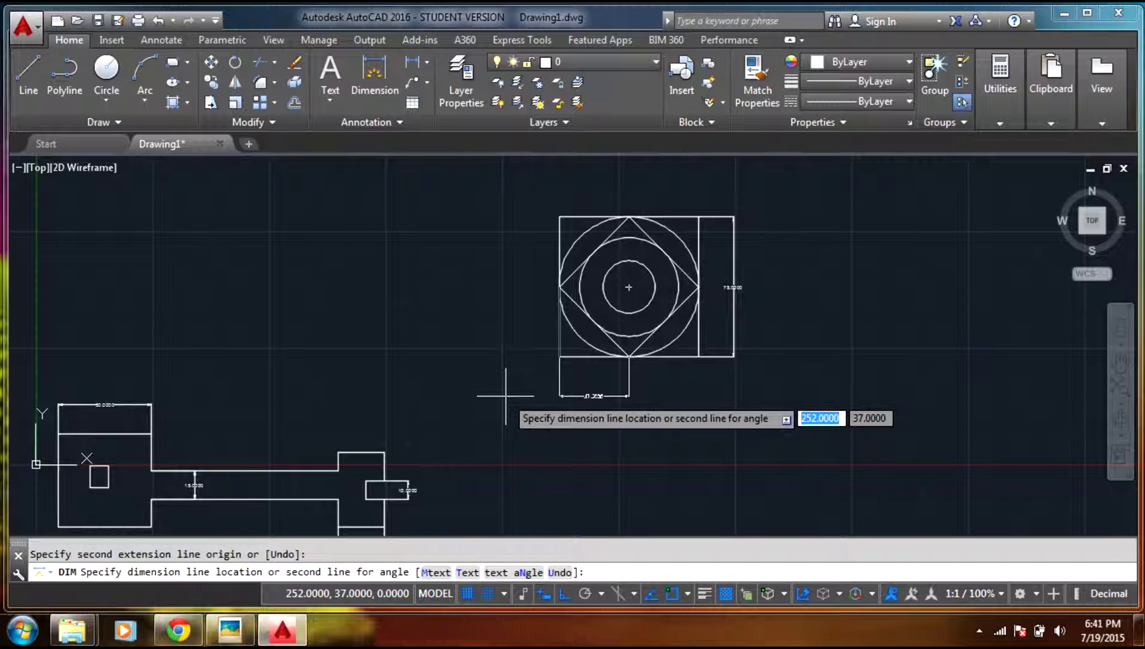
{"action": "key", "text": "Escape"}
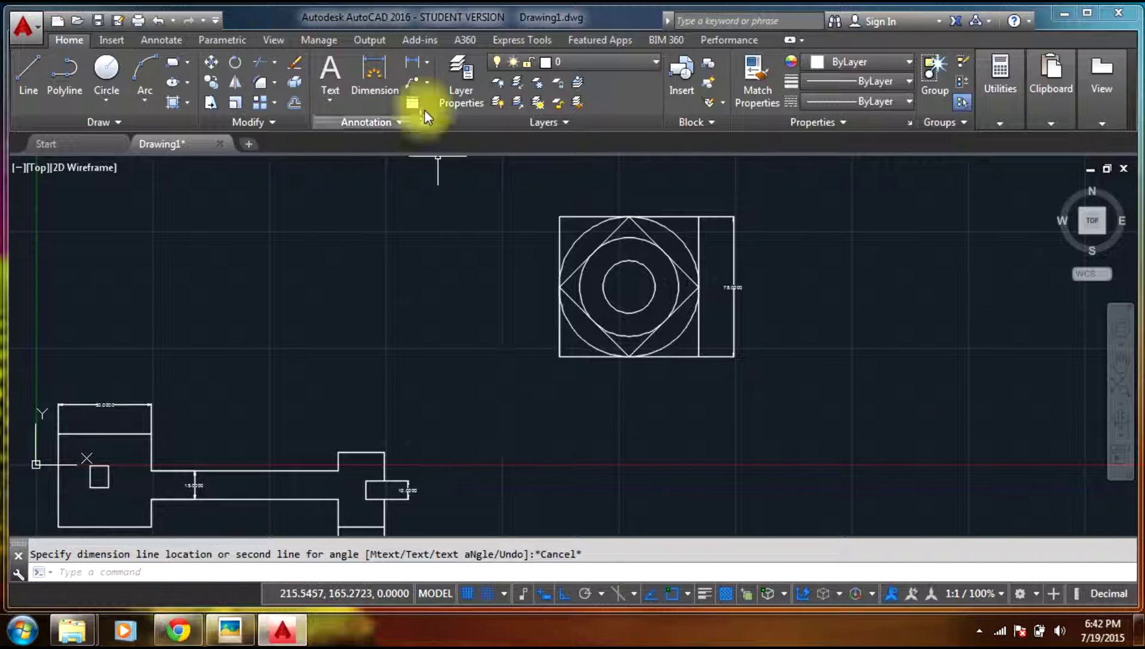
Add an aligned dimension to the diamond's lower-left side, placed outside the square below and to its left.
{"action": "left_click", "coordinate": [428, 62]}
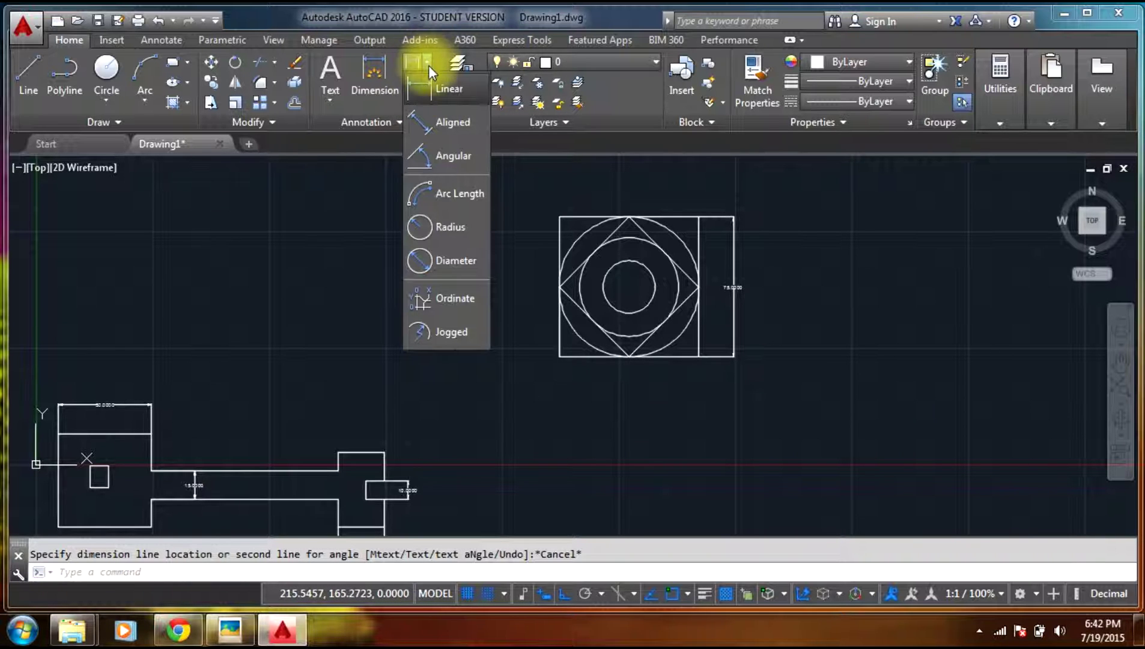
{"action": "left_click", "coordinate": [433, 119]}
{"action": "left_click", "coordinate": [560, 286]}
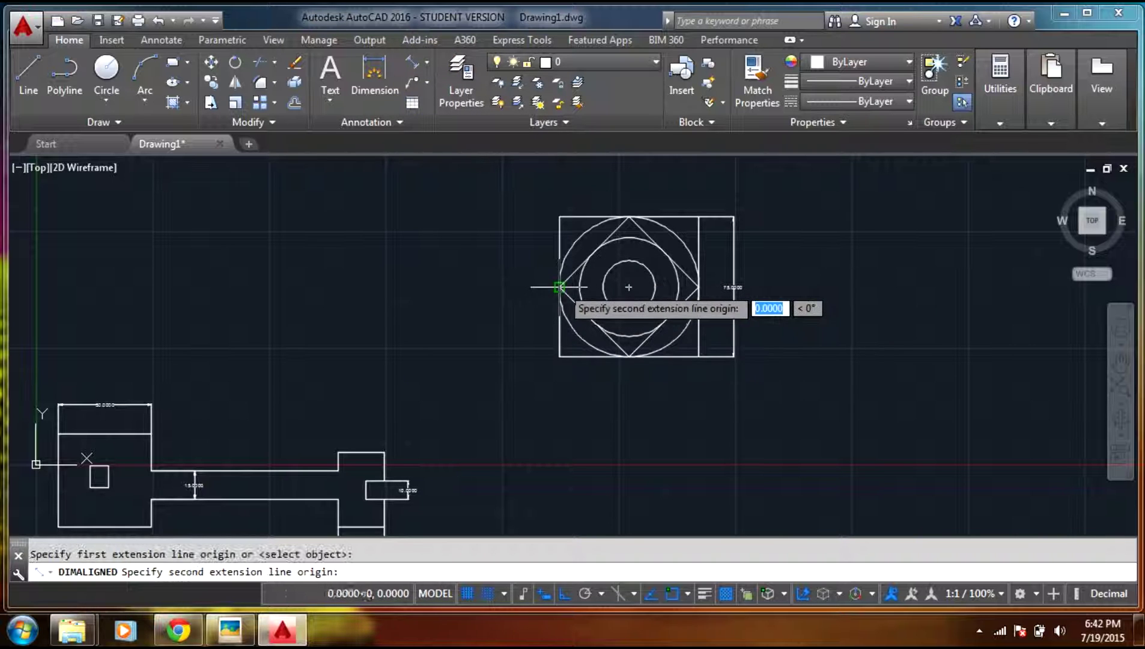
{"action": "left_click", "coordinate": [628, 357]}
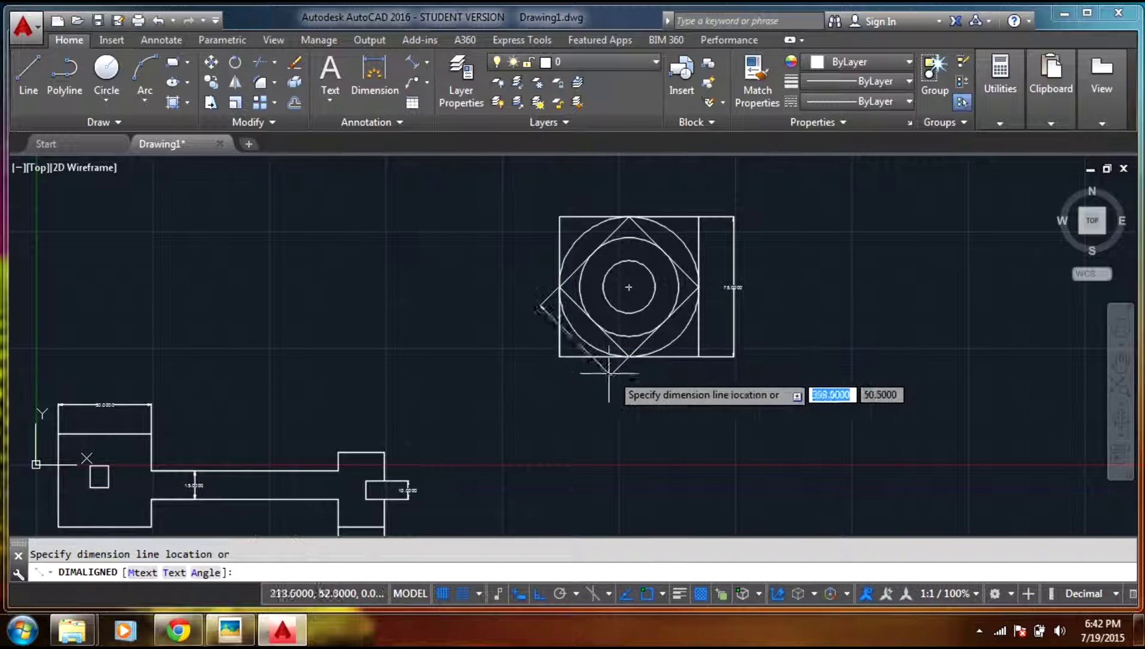
{"action": "left_click", "coordinate": [563, 413]}
{"action": "scroll", "coordinate": [508, 397], "scroll_direction": "up", "scroll_amount": 6}
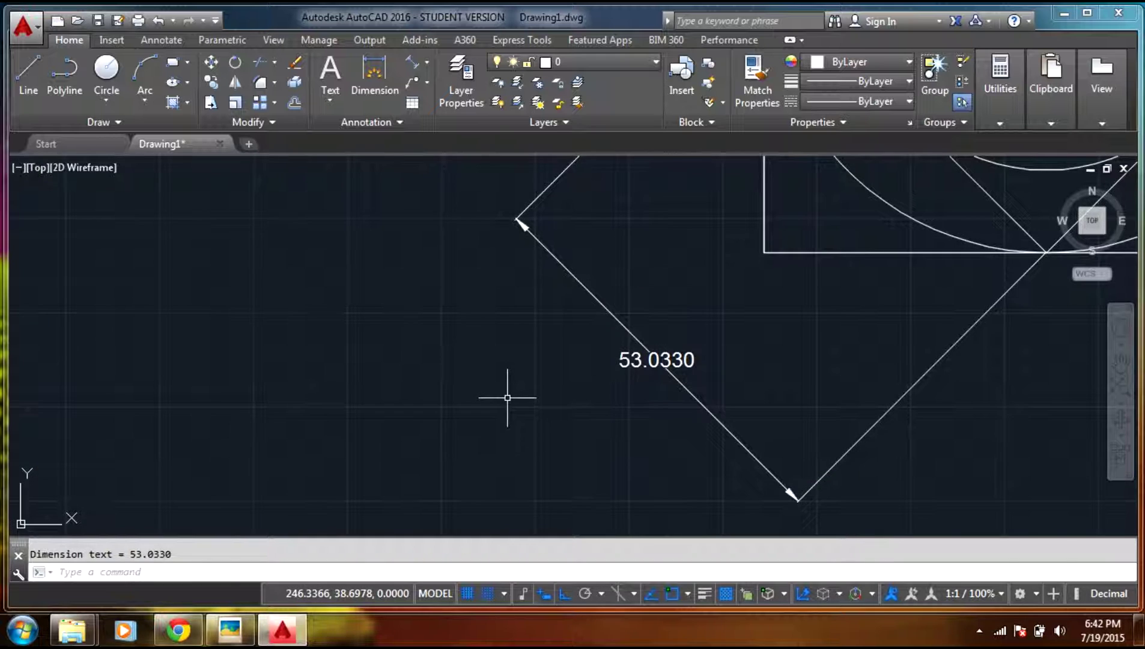
{"action": "scroll", "coordinate": [507, 397], "scroll_direction": "down", "scroll_amount": 4}
{"action": "scroll", "coordinate": [525, 368], "scroll_direction": "down", "scroll_amount": 2}
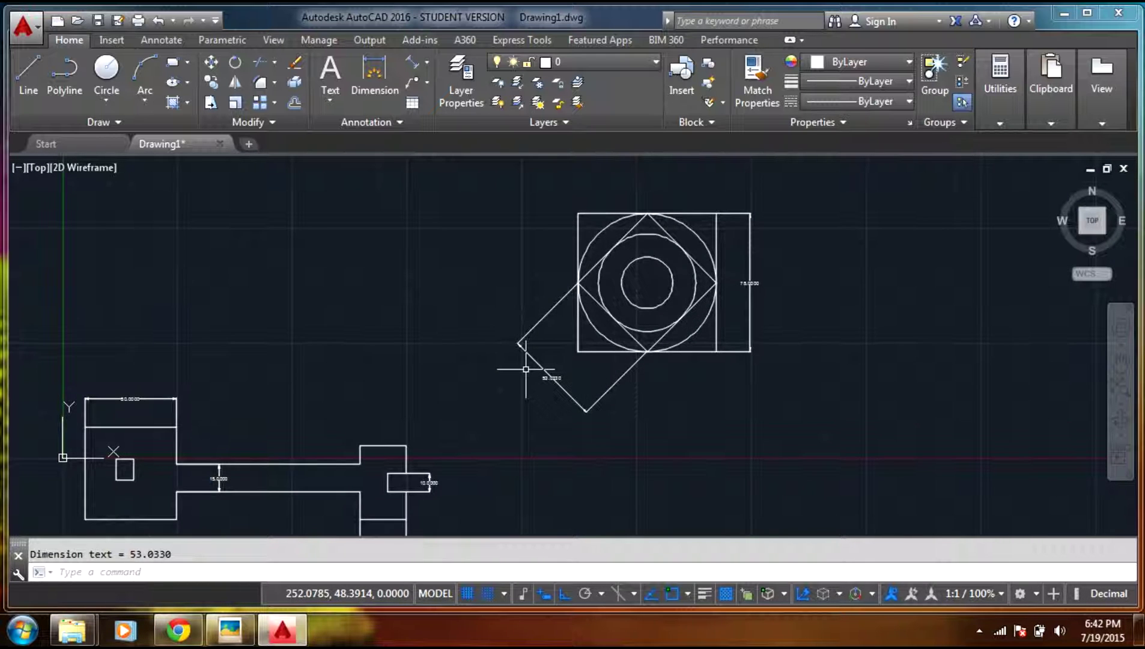
{"action": "scroll", "coordinate": [525, 369], "scroll_direction": "down", "scroll_amount": 2}
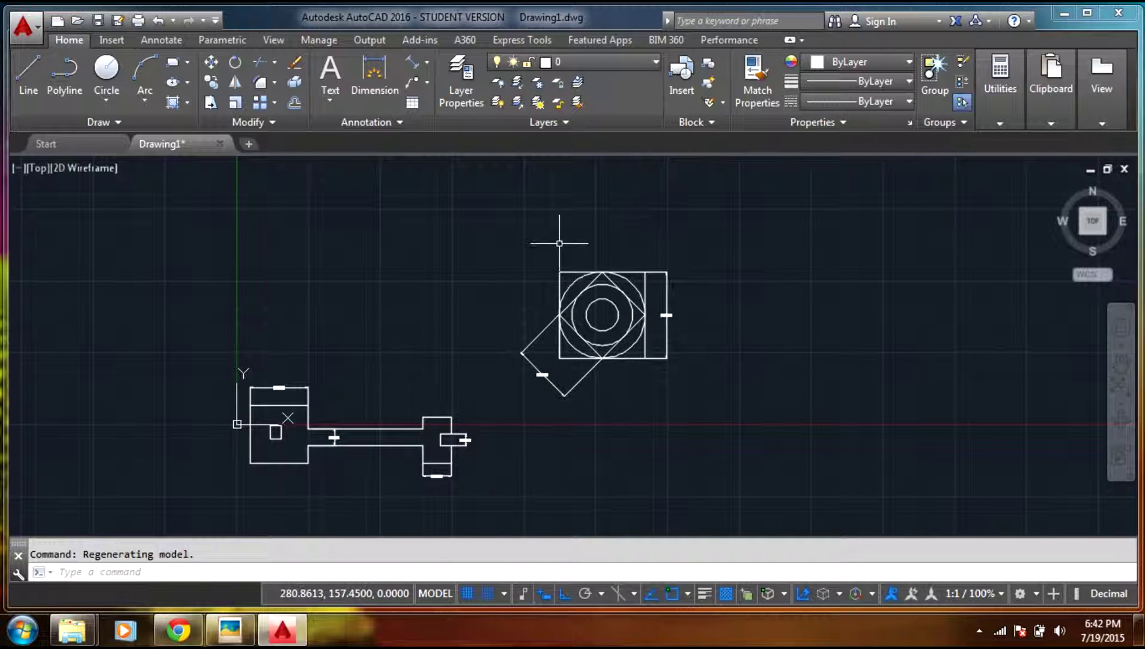
{"action": "left_click", "coordinate": [365, 74]}
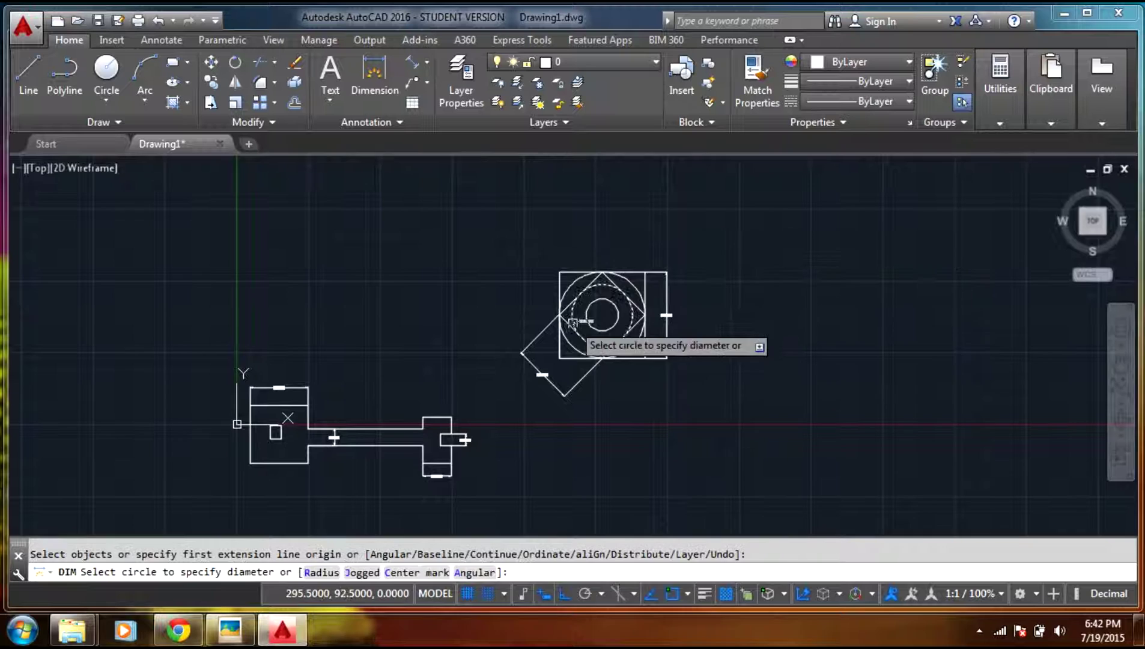
{"action": "scroll", "coordinate": [589, 333], "scroll_direction": "up", "scroll_amount": 4}
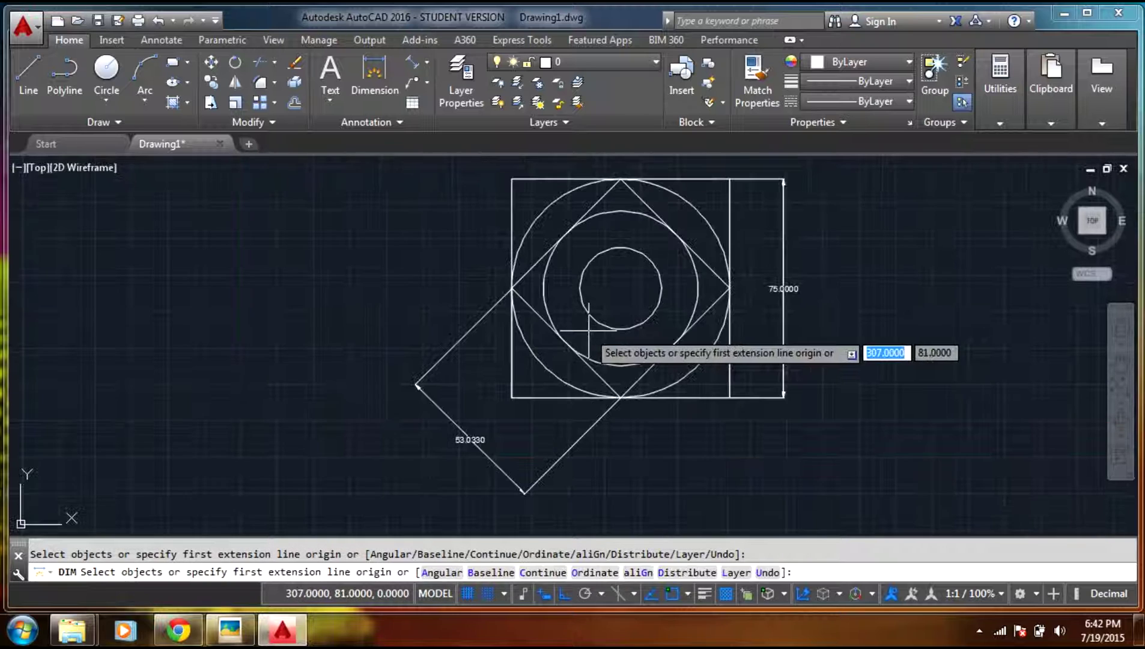
{"action": "left_click", "coordinate": [621, 288]}
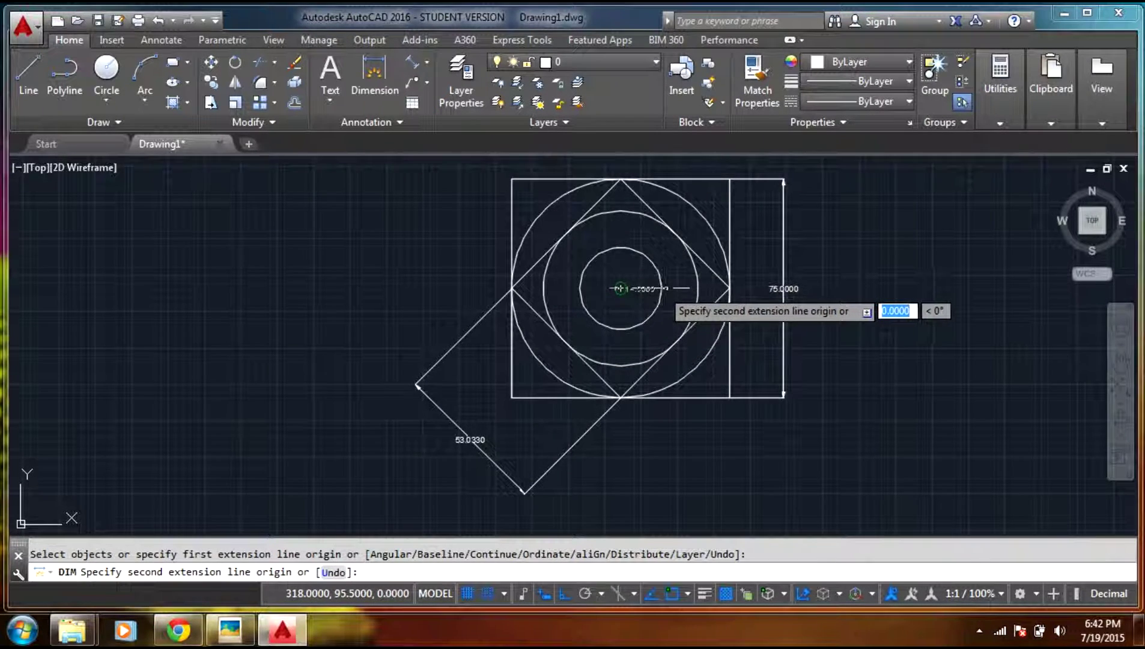
{"action": "scroll", "coordinate": [667, 288], "scroll_direction": "up", "scroll_amount": 5}
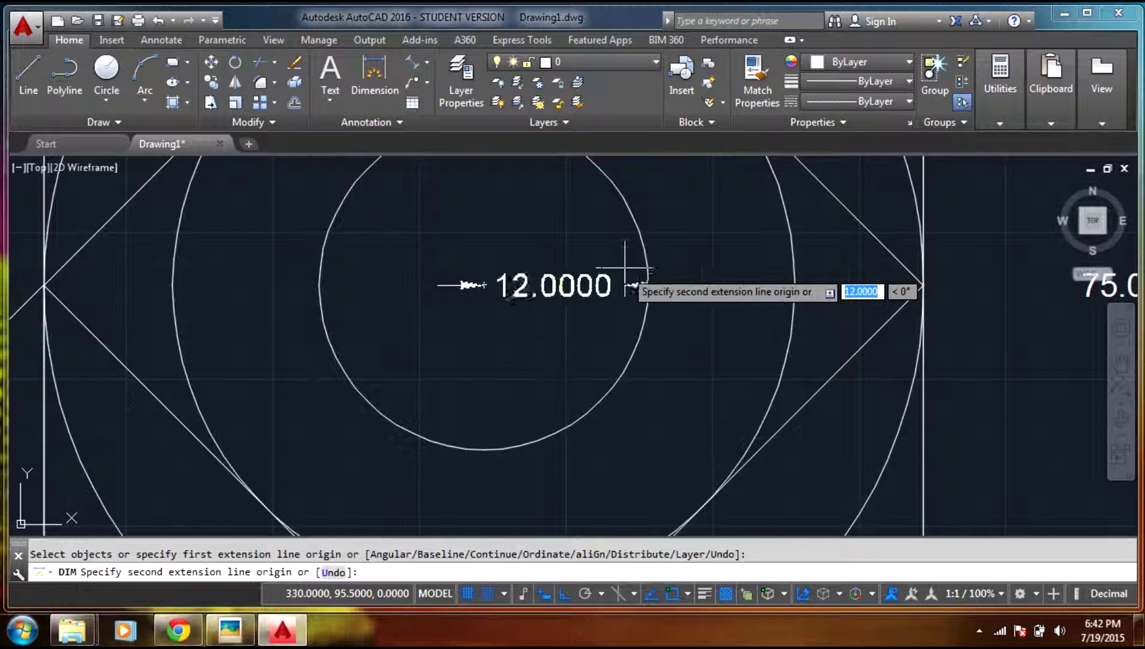
{"action": "scroll", "coordinate": [648, 291], "scroll_direction": "down", "scroll_amount": 3}
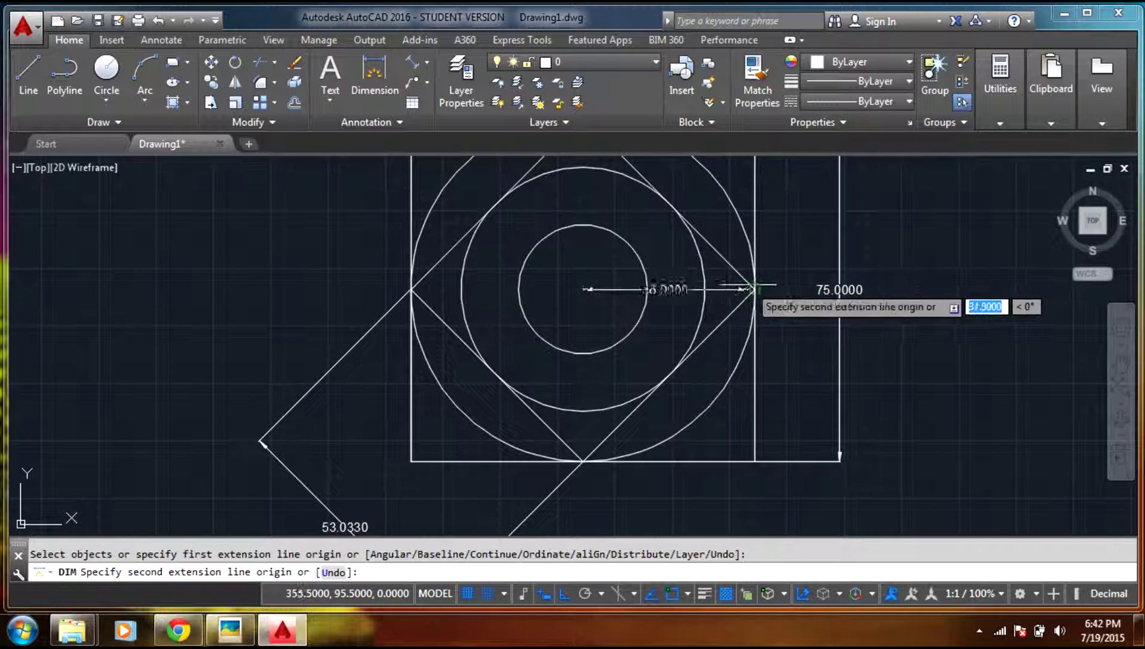
{"action": "key", "text": "Escape"}
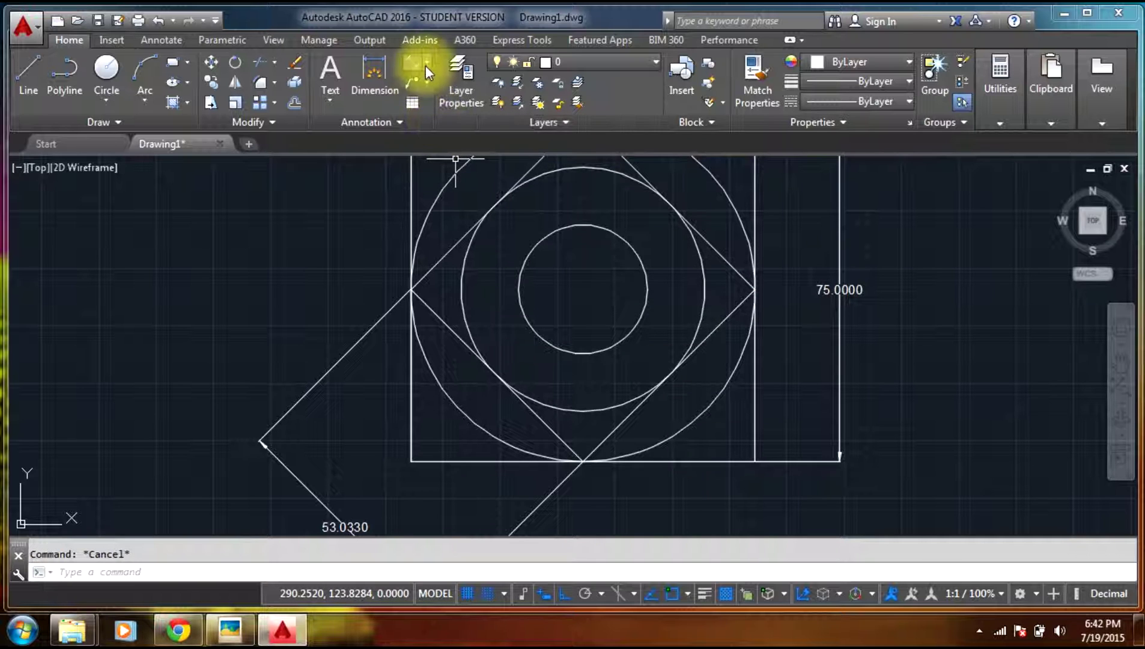
Add radius dimensions to the innermost circle and to the circle inscribed in the diamond, with the text placed inside the circles.
{"action": "left_click", "coordinate": [426, 65]}
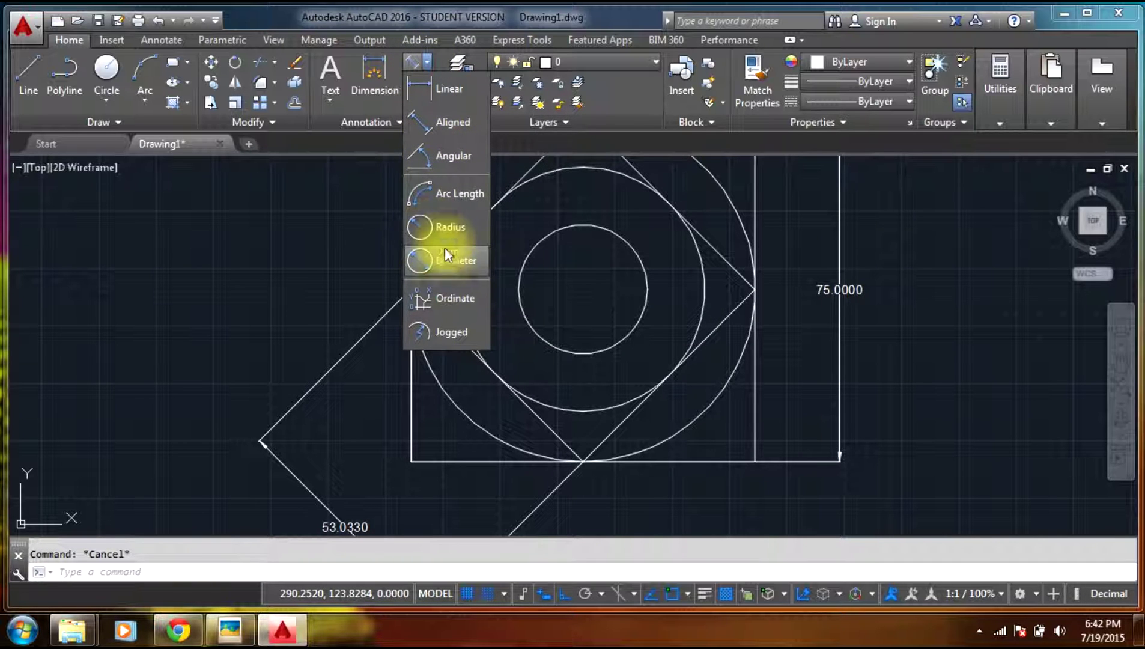
{"action": "left_click", "coordinate": [440, 226]}
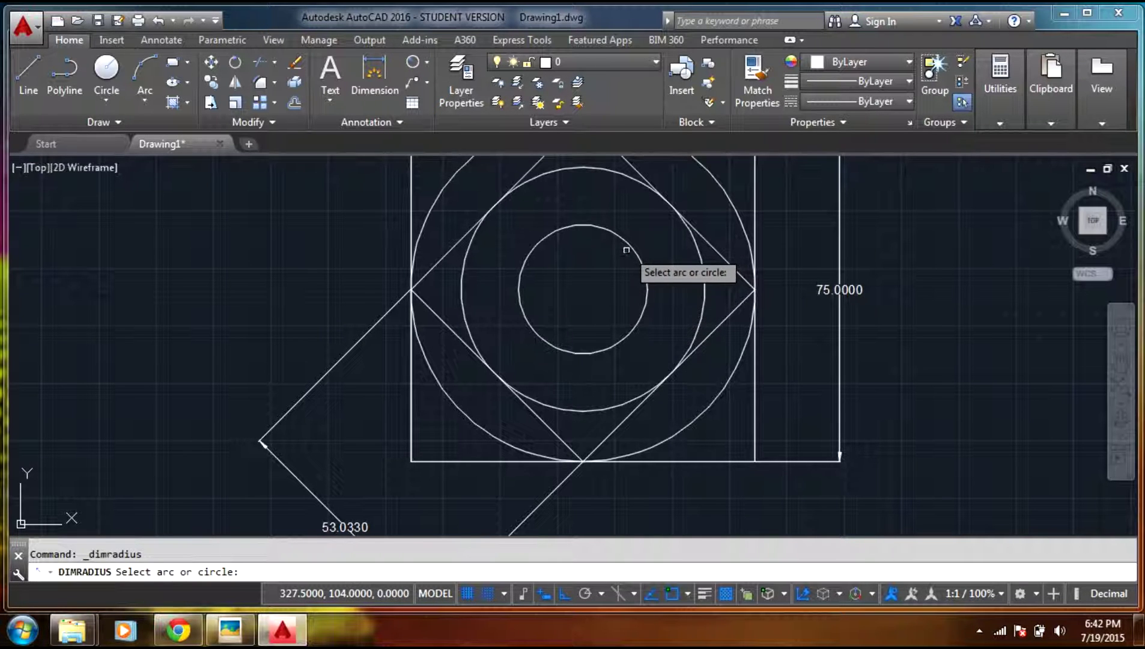
{"action": "left_click", "coordinate": [626, 241]}
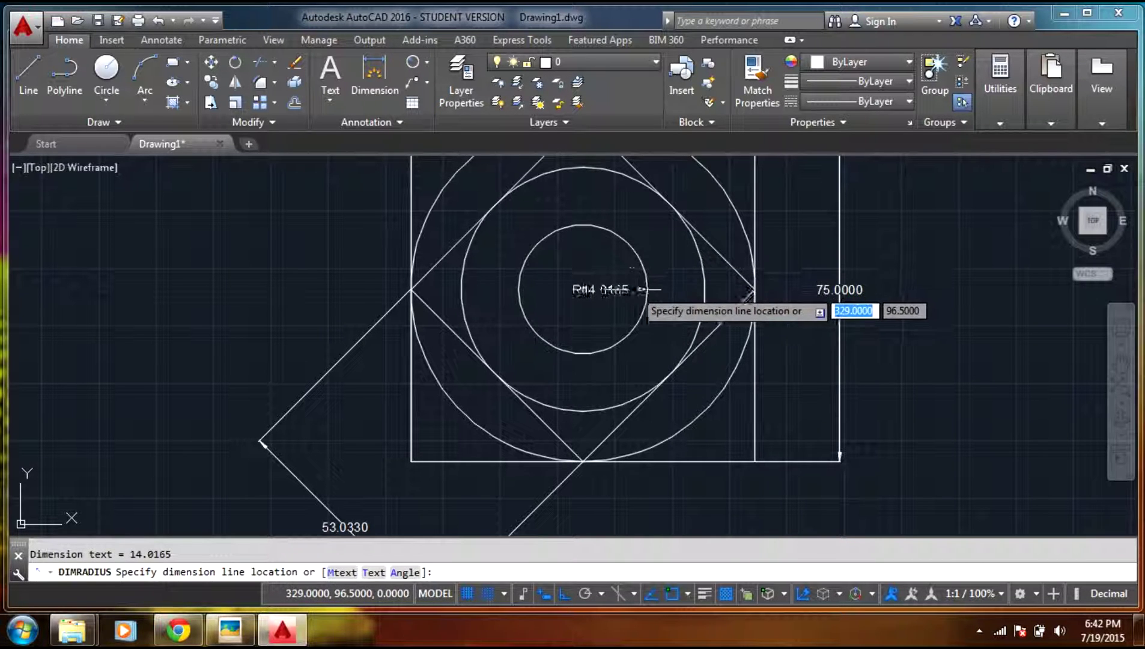
{"action": "left_click", "coordinate": [608, 238]}
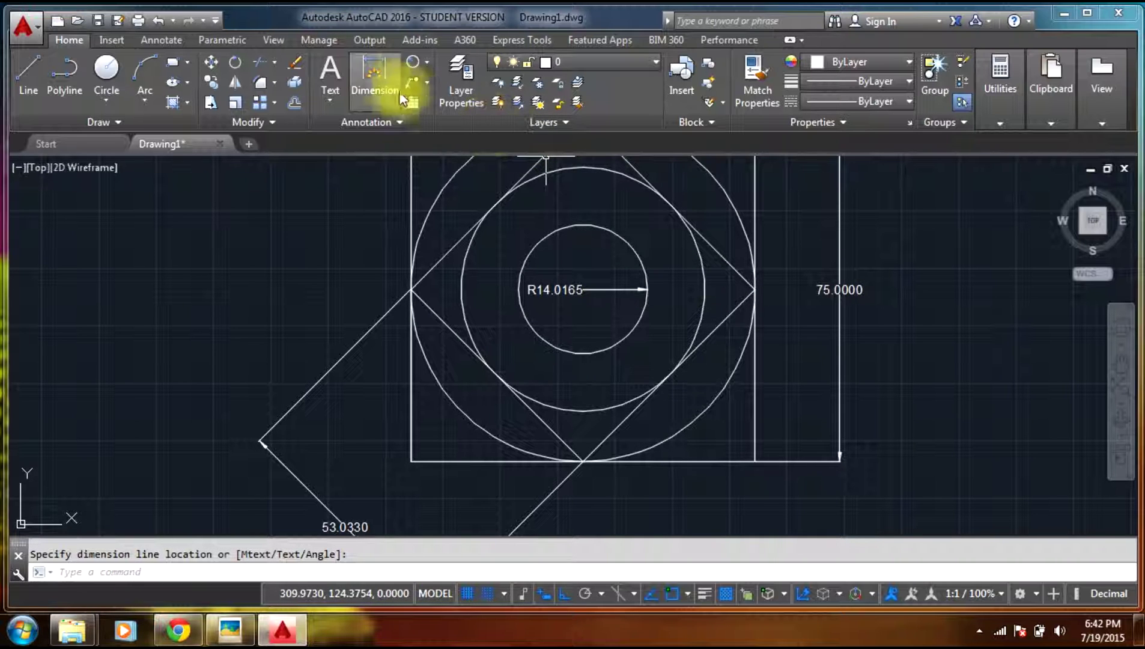
{"action": "left_click", "coordinate": [411, 63]}
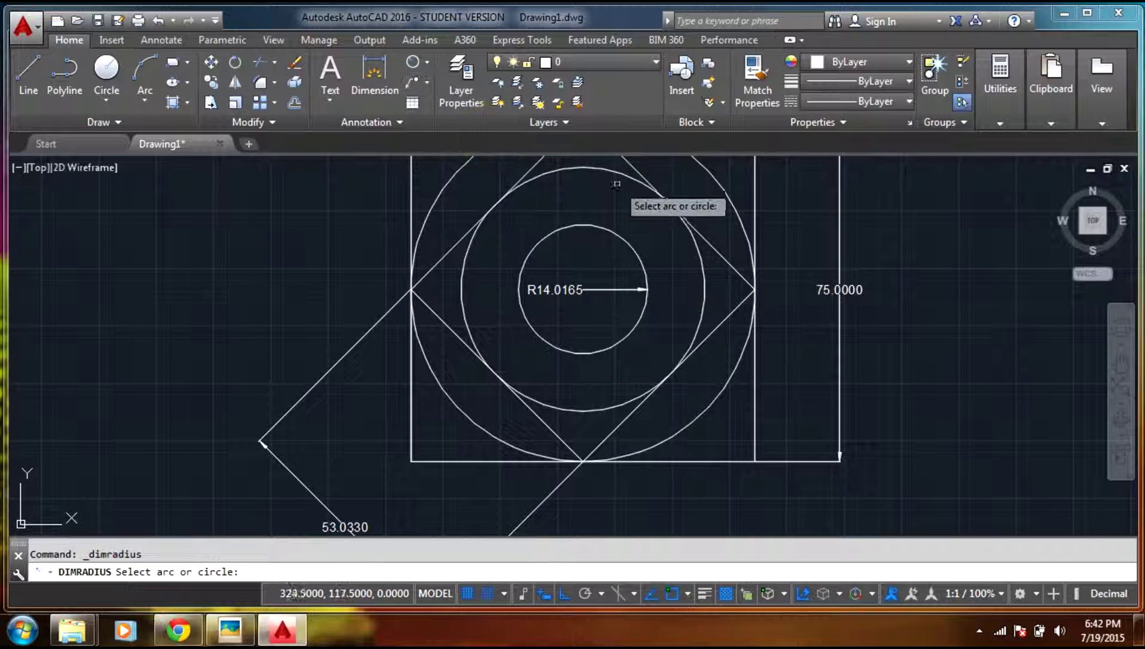
{"action": "left_click", "coordinate": [614, 173]}
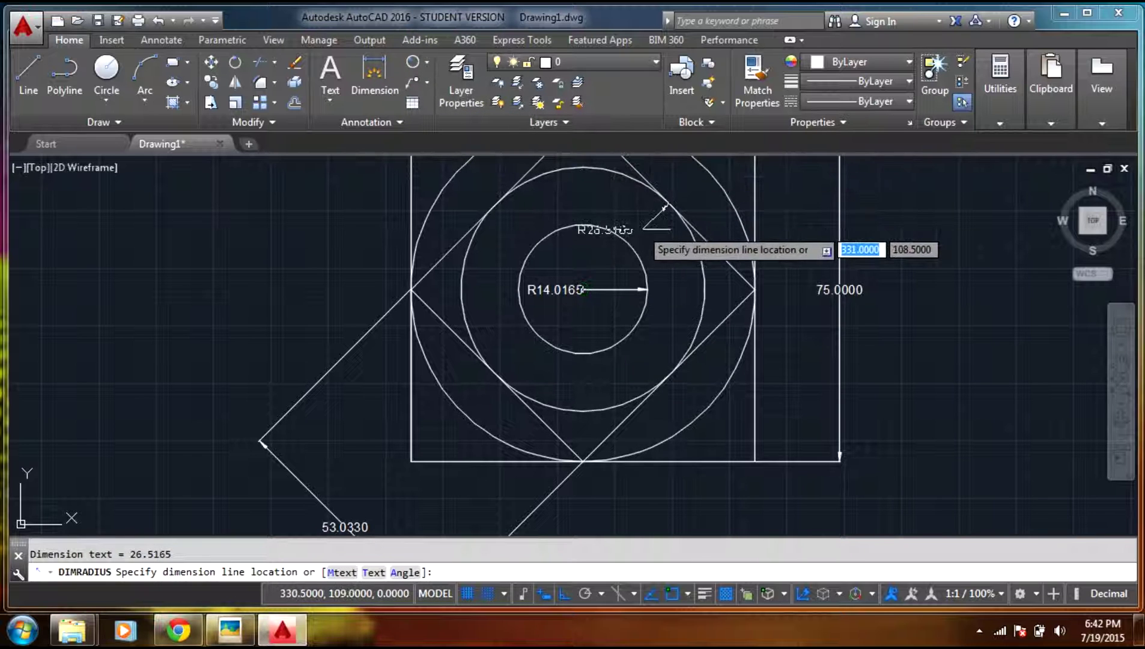
{"action": "left_click", "coordinate": [581, 209]}
Add a radius dimension to the outermost circle inscribed in the square, with its text placed near the centre.
{"action": "scroll", "coordinate": [577, 229], "scroll_direction": "down", "scroll_amount": 3}
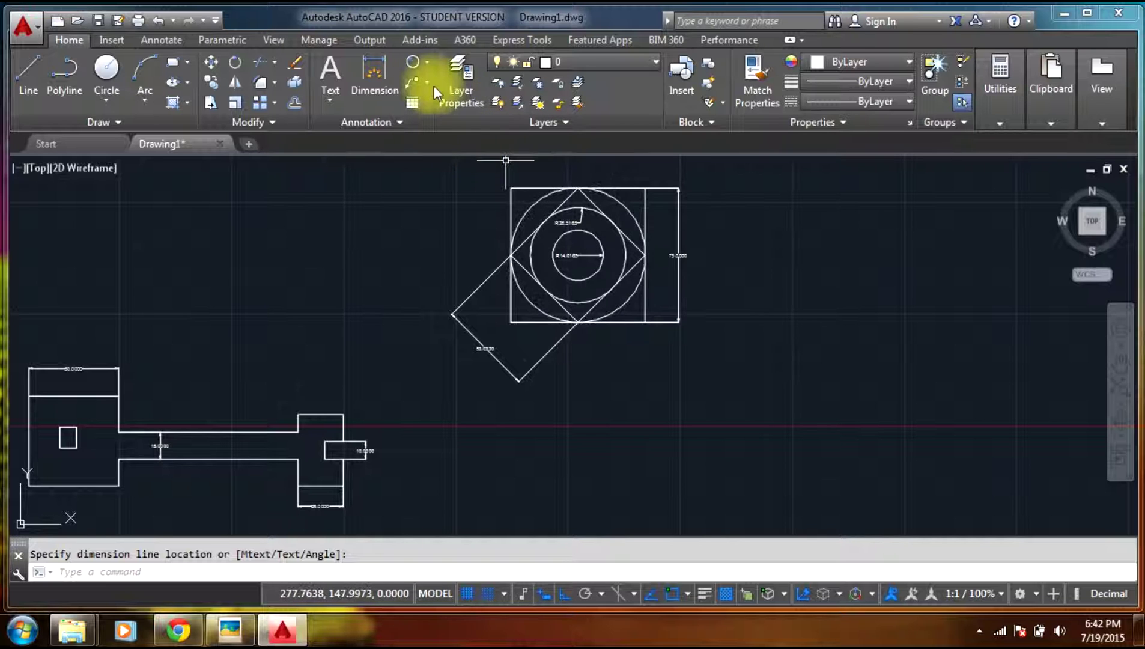
{"action": "left_click", "coordinate": [416, 68]}
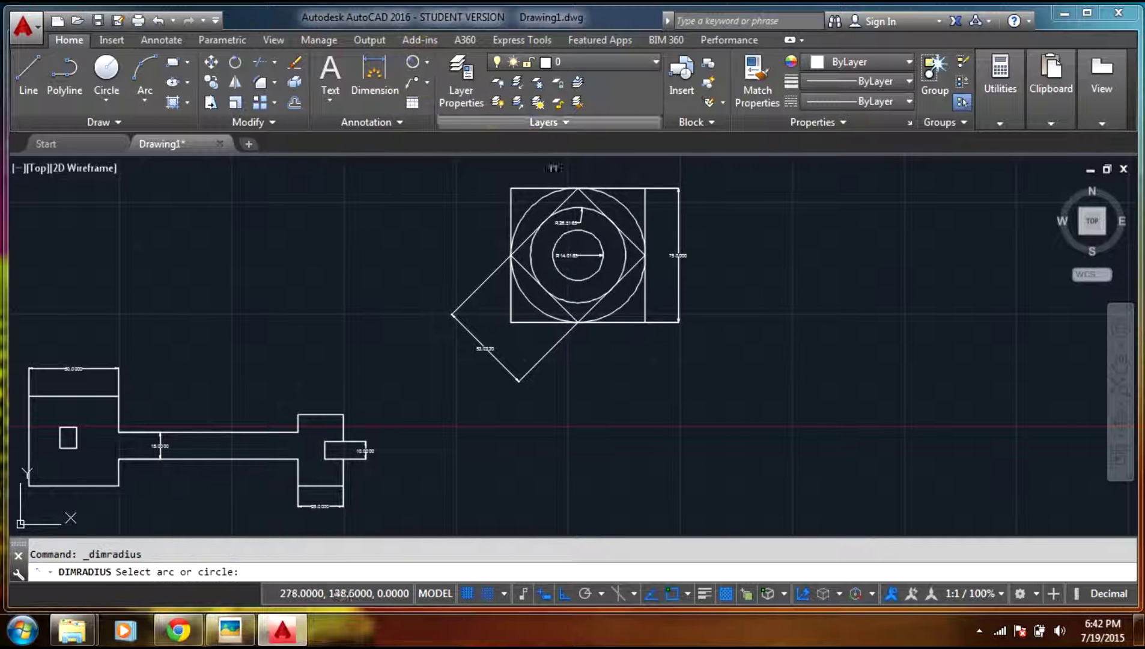
{"action": "left_click", "coordinate": [613, 200]}
{"action": "left_click", "coordinate": [576, 255]}
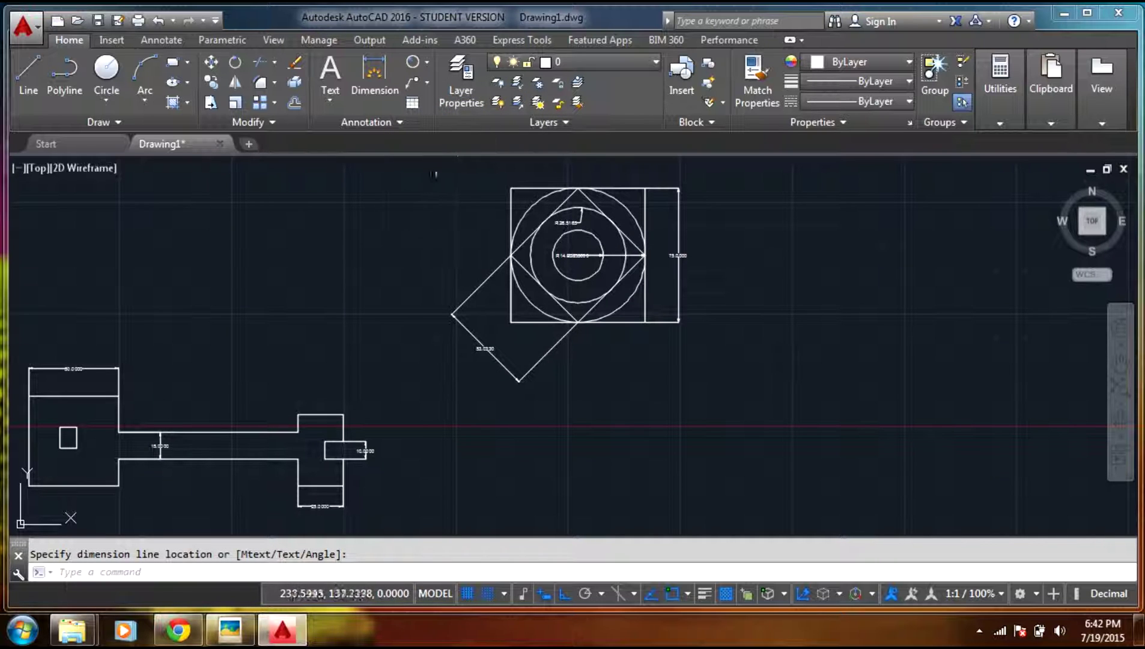
Add diameter dimensions to the innermost circle and to the circle inside the diamond, with both texts placed below the square.
{"action": "left_click", "coordinate": [425, 62]}
{"action": "left_click", "coordinate": [441, 254]}
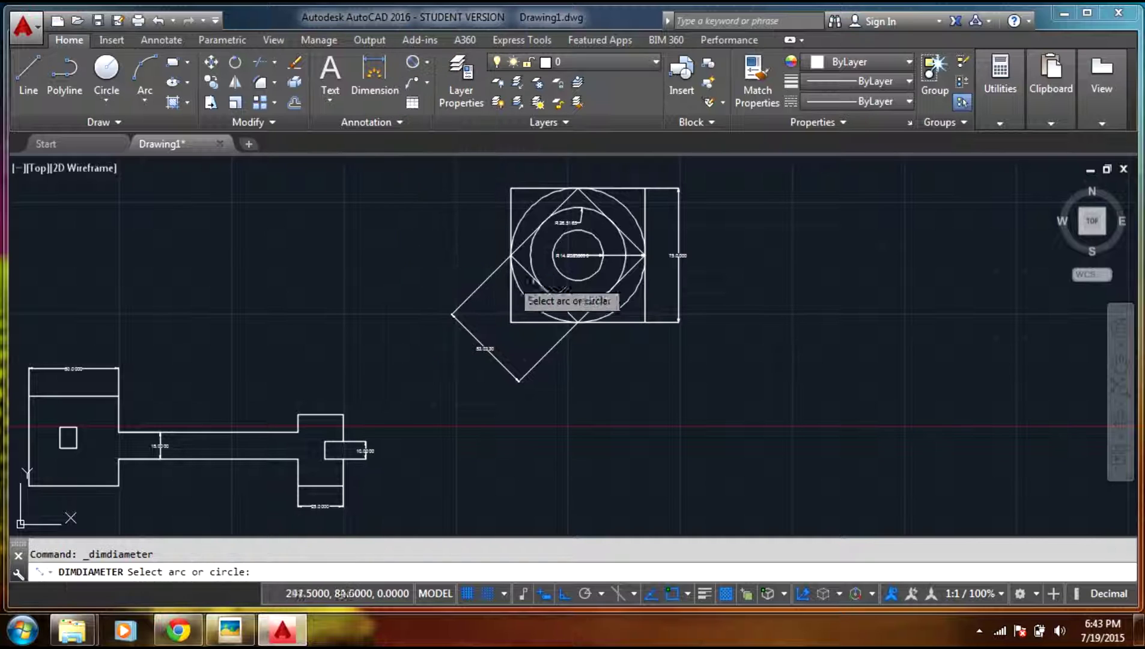
{"action": "left_click", "coordinate": [599, 246]}
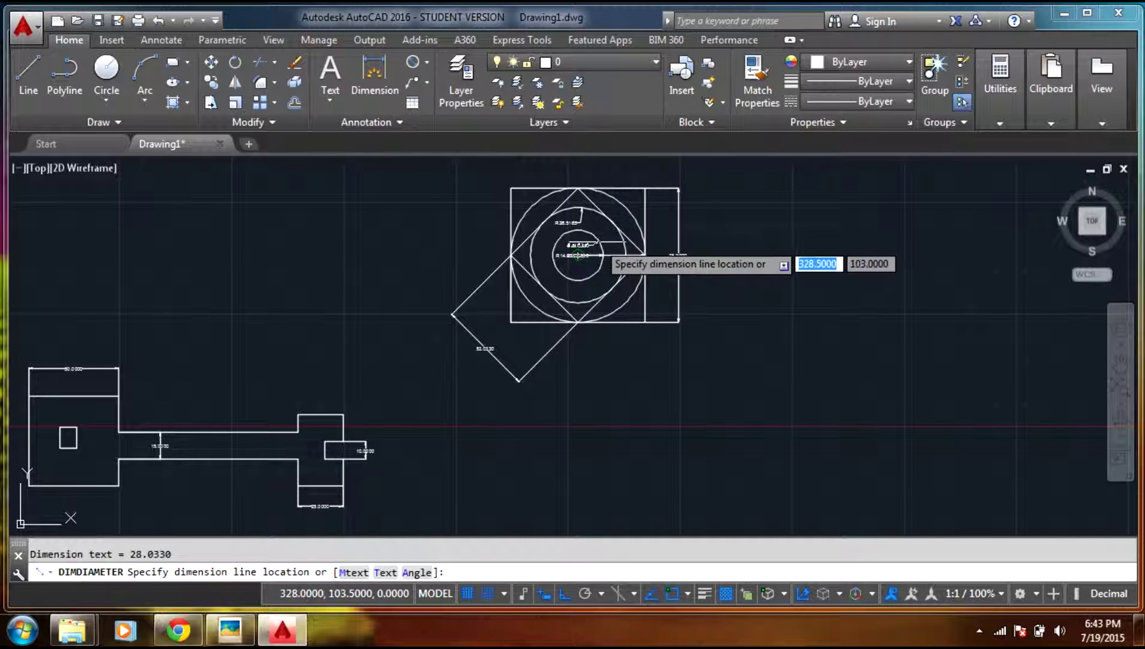
{"action": "left_click", "coordinate": [619, 388]}
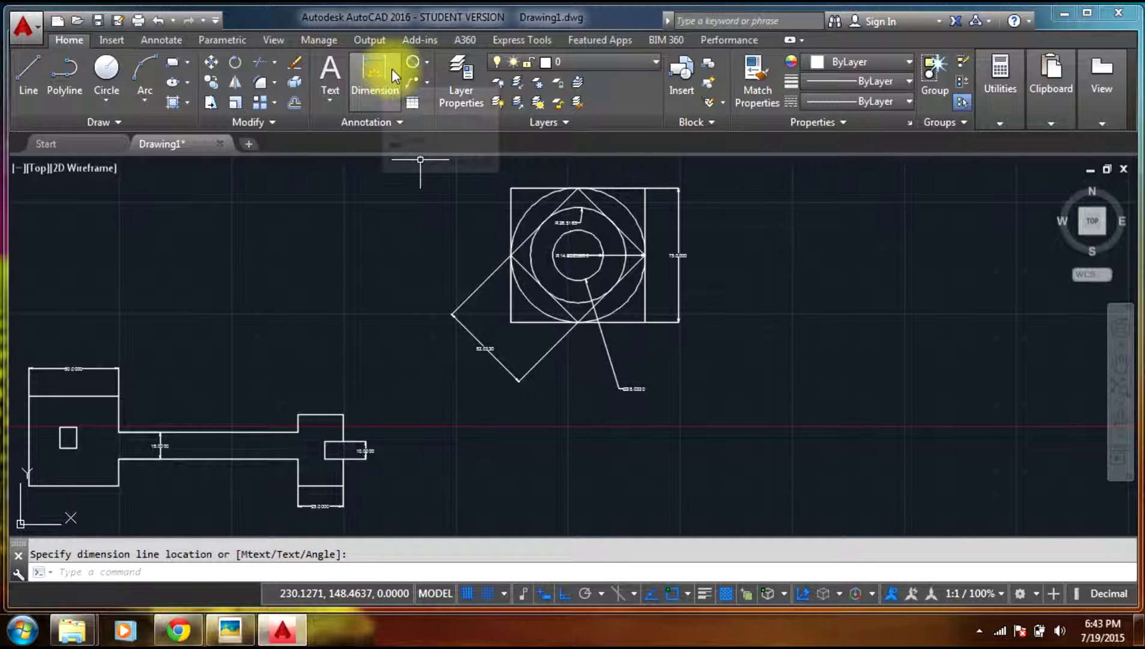
{"action": "left_click", "coordinate": [411, 62]}
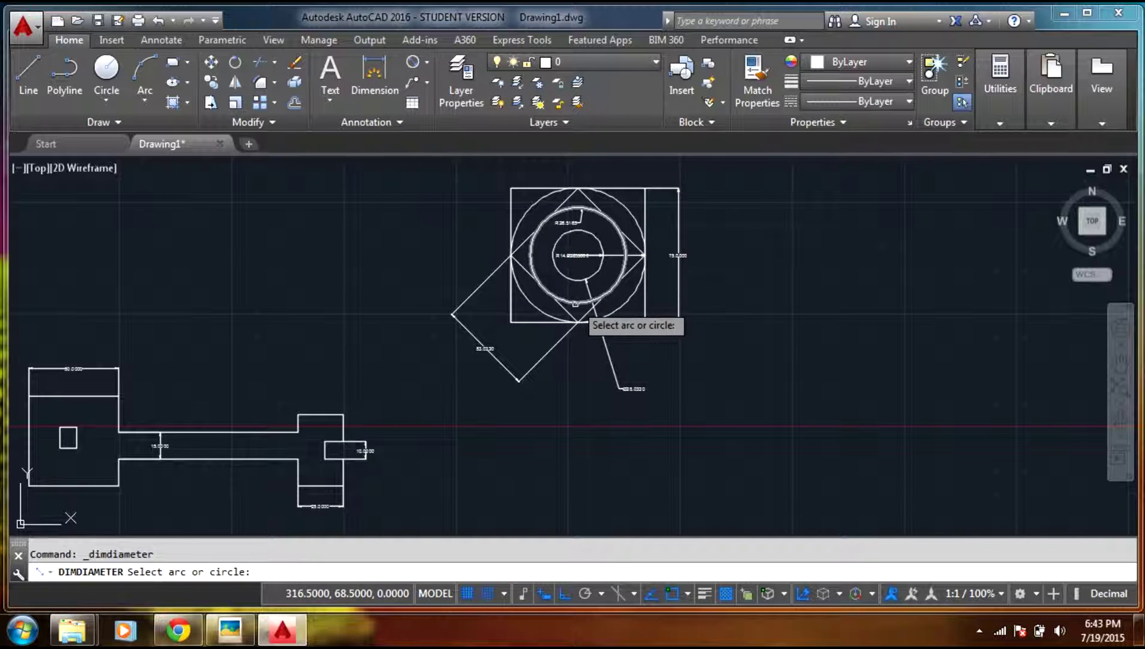
{"action": "left_click", "coordinate": [578, 303]}
{"action": "left_click", "coordinate": [604, 429]}
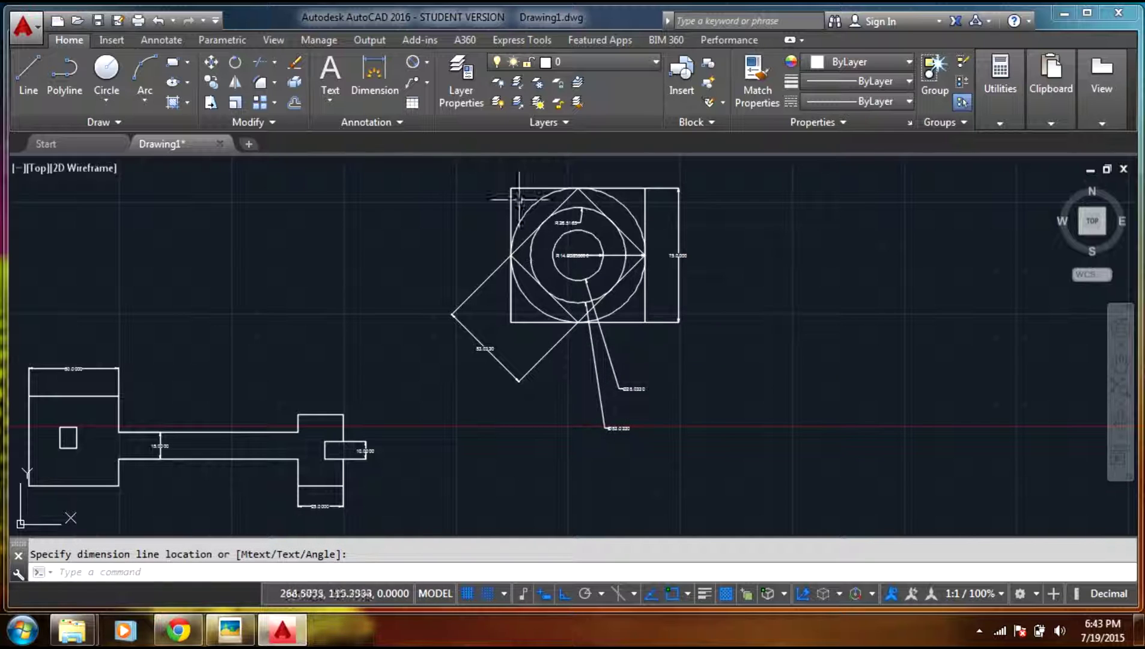
Add a diameter dimension to the outermost circle, placed below the other two diameter dimensions, and check the dimension texts.
{"action": "left_click", "coordinate": [406, 61]}
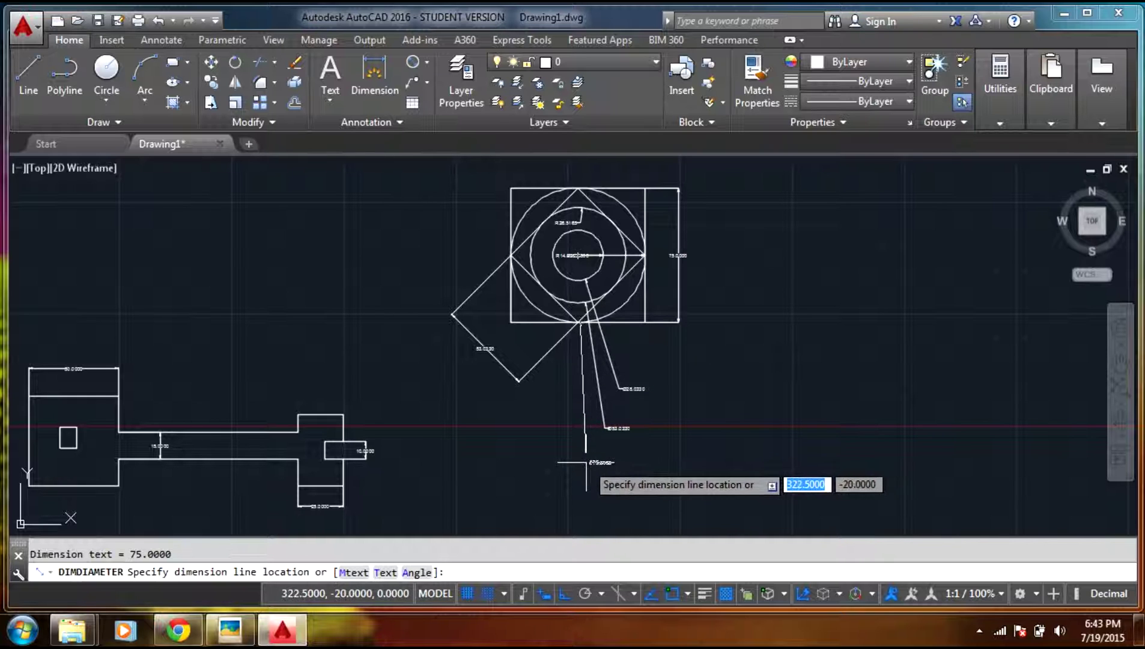
{"action": "left_click", "coordinate": [599, 459]}
{"action": "scroll", "coordinate": [632, 499], "scroll_direction": "up", "scroll_amount": 4}
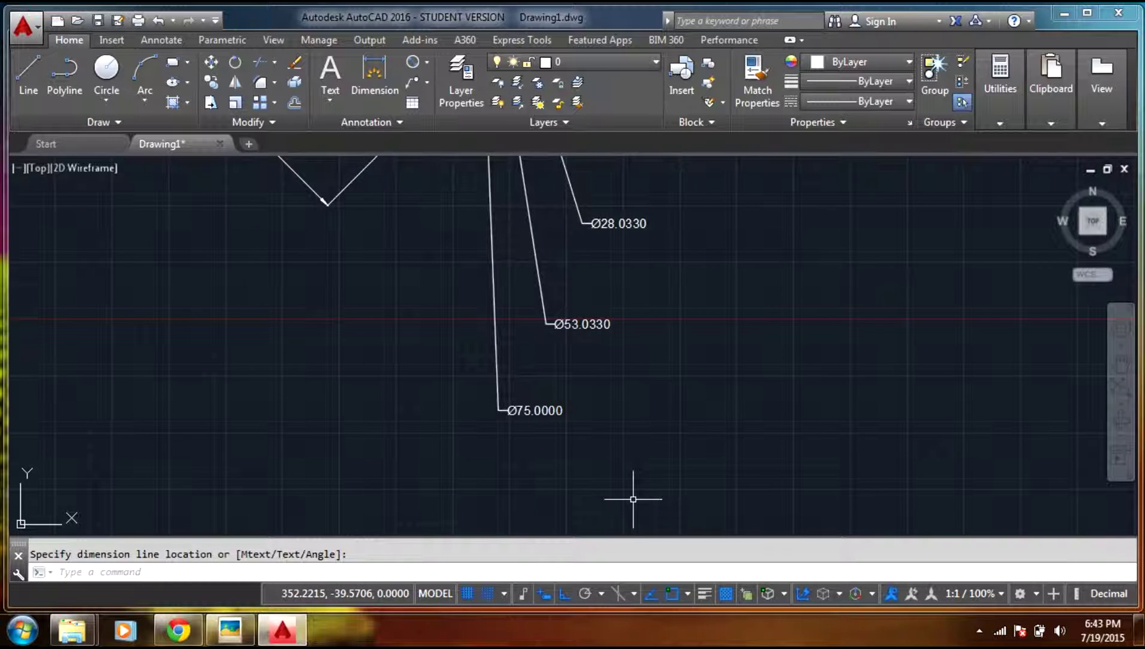
{"action": "scroll", "coordinate": [633, 498], "scroll_direction": "down", "scroll_amount": 5}
{"action": "scroll", "coordinate": [618, 481], "scroll_direction": "up", "scroll_amount": 6}
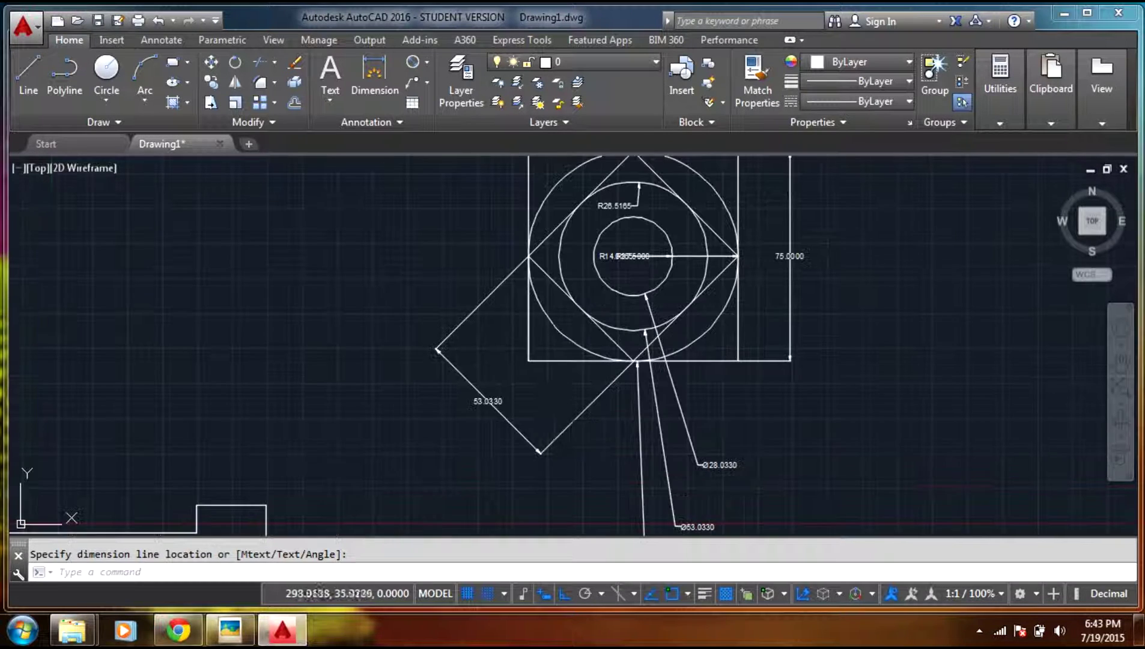
{"action": "scroll", "coordinate": [513, 439], "scroll_direction": "down", "scroll_amount": 2}
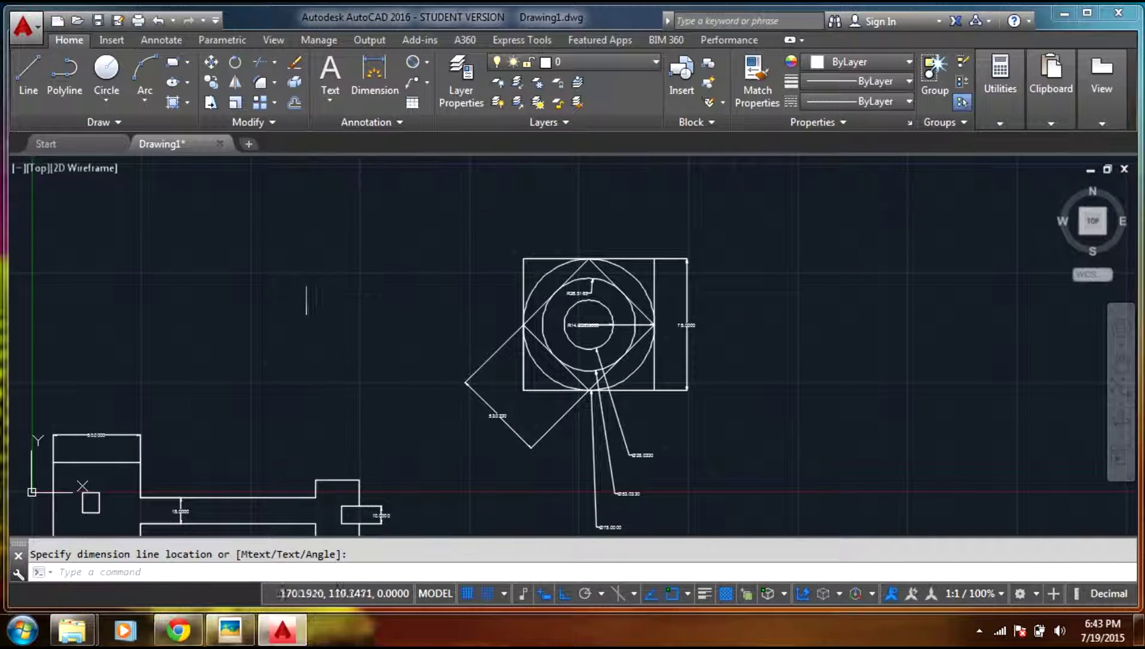
Draw a circle of radius 15 in the empty area above the bar-shaped profile.
{"action": "left_click", "coordinate": [101, 69]}
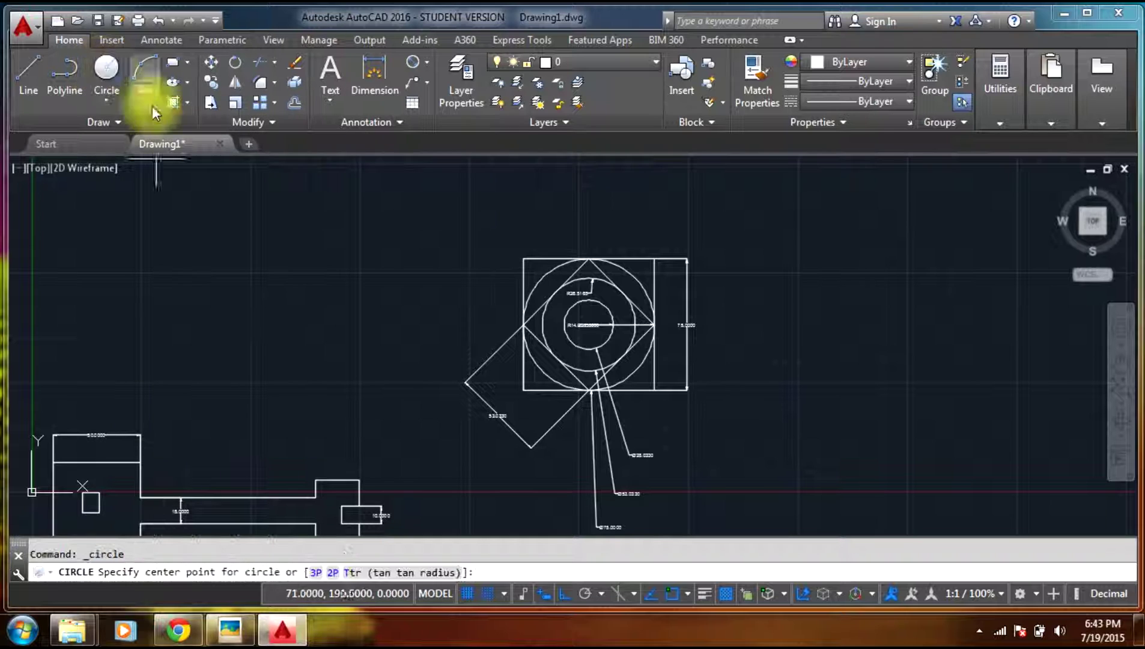
{"action": "left_click", "coordinate": [184, 256]}
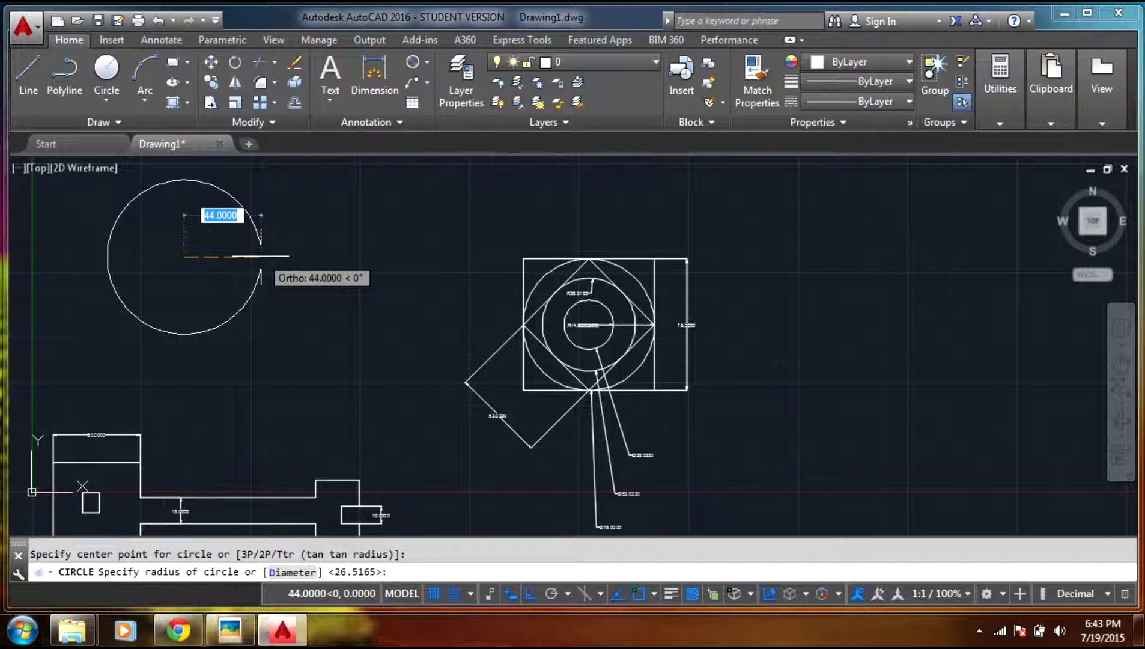
{"action": "type", "text": "15"}
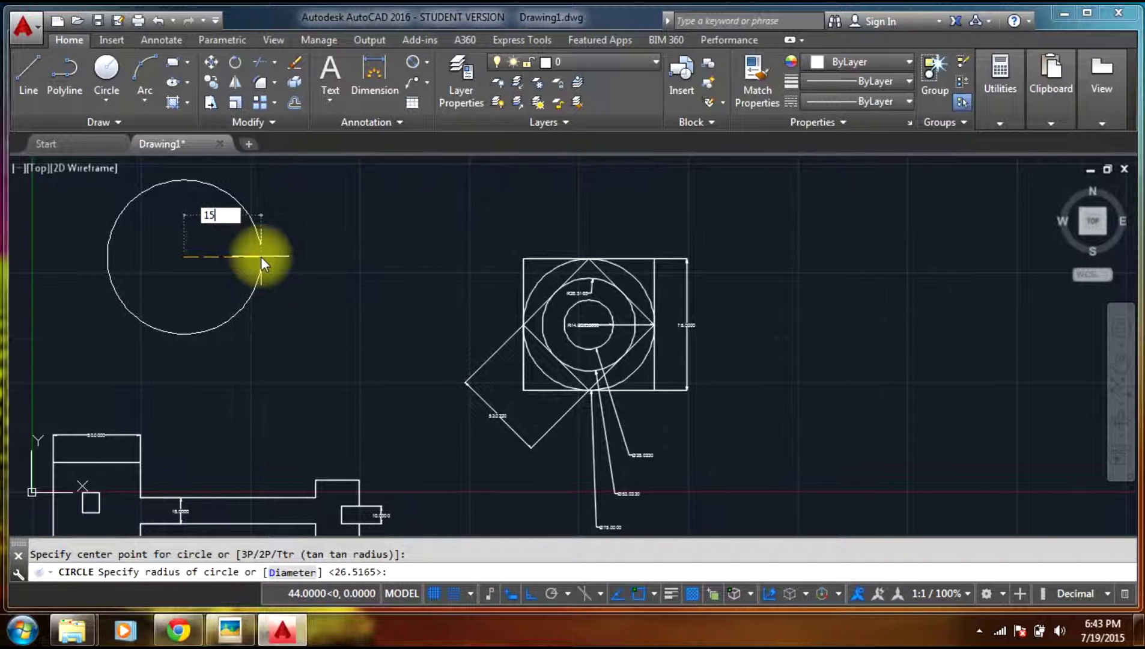
{"action": "key", "text": "Return"}
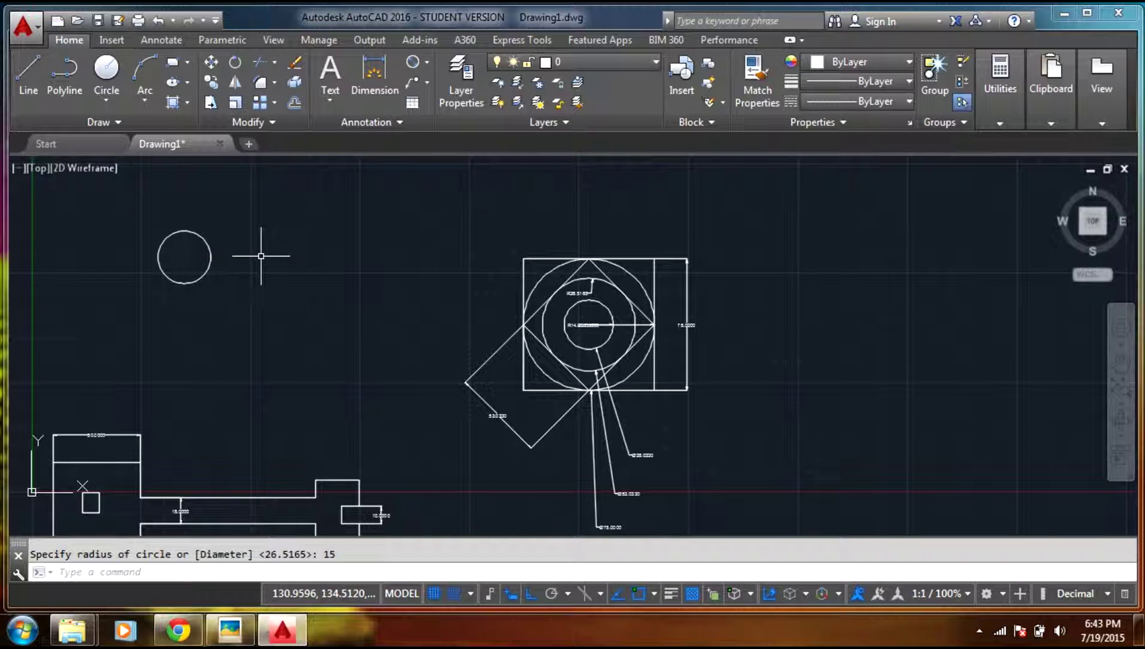
Draw a circle by centre and diameter, with diameter 5, between the radius 15 circle and the square.
{"action": "left_click", "coordinate": [106, 96]}
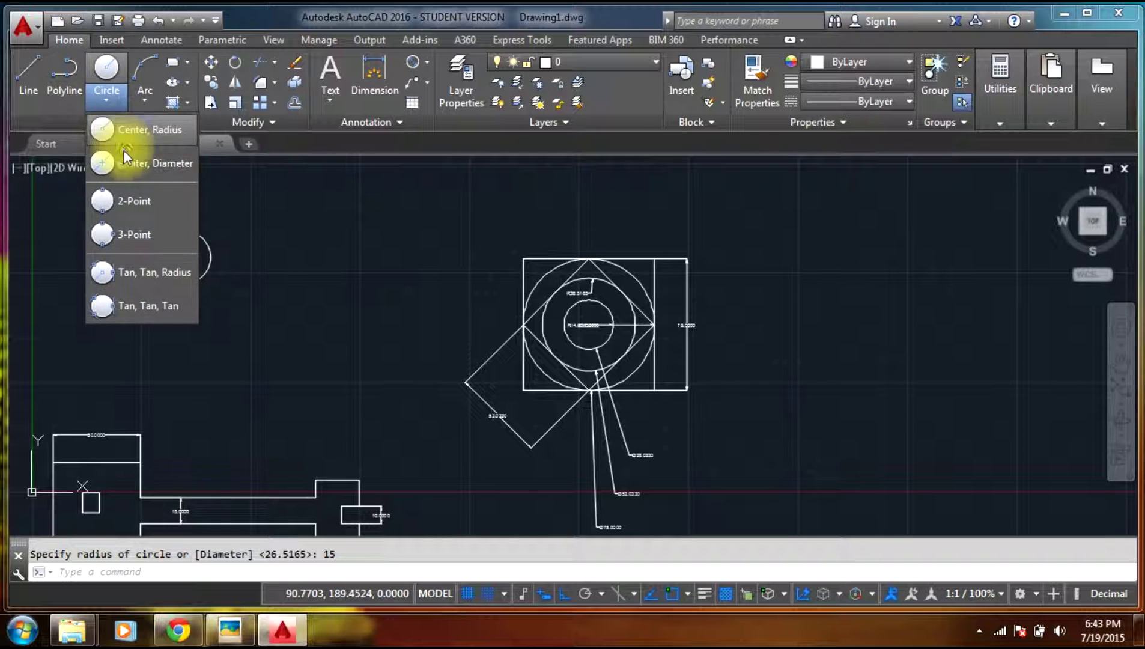
{"action": "left_click", "coordinate": [129, 126]}
{"action": "left_click", "coordinate": [328, 270]}
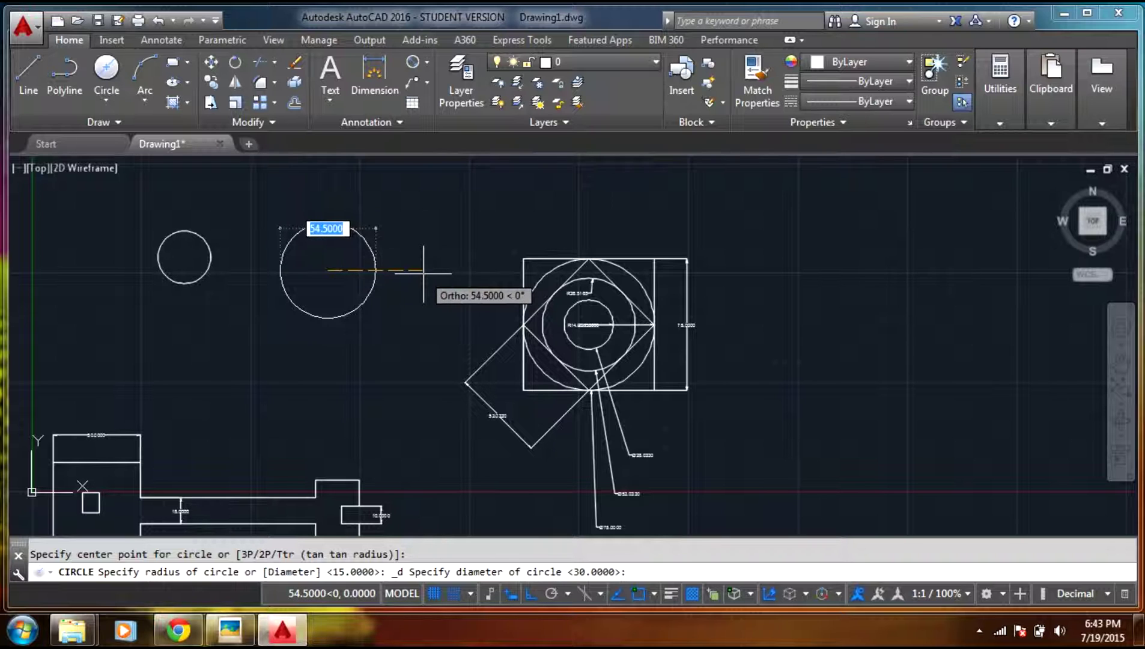
{"action": "type", "text": "5"}
{"action": "key", "text": "Return"}
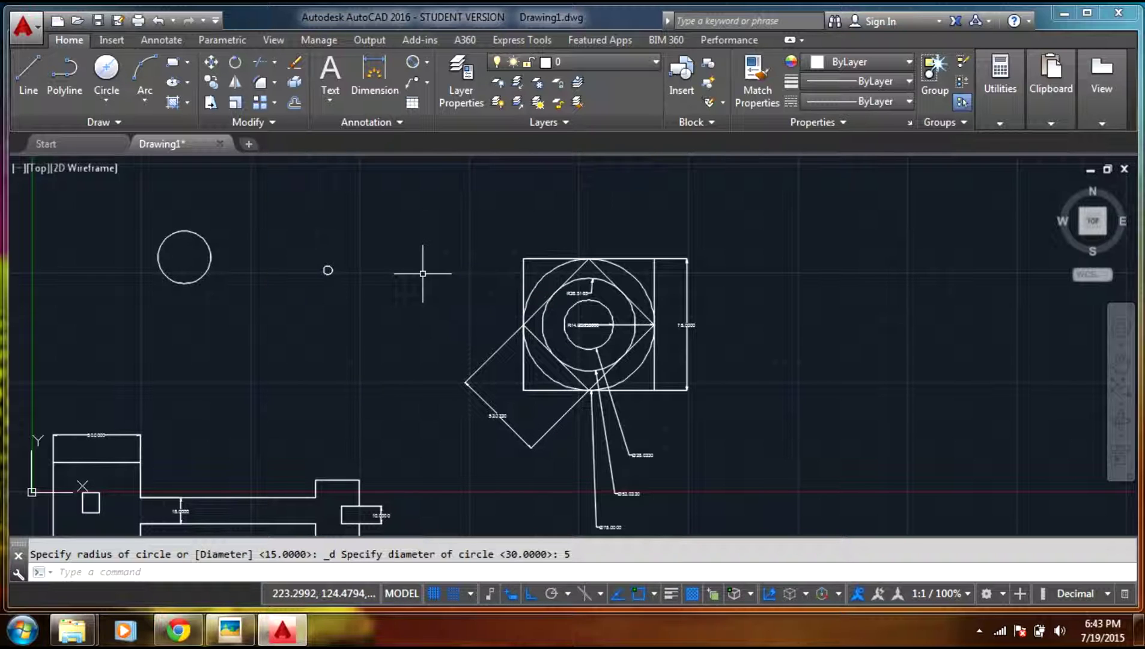
Add a diameter dimension to the small new circle, with its text placed to the right of the circle.
{"action": "scroll", "coordinate": [319, 271], "scroll_direction": "up", "scroll_amount": 3}
{"action": "scroll", "coordinate": [330, 268], "scroll_direction": "up", "scroll_amount": 5}
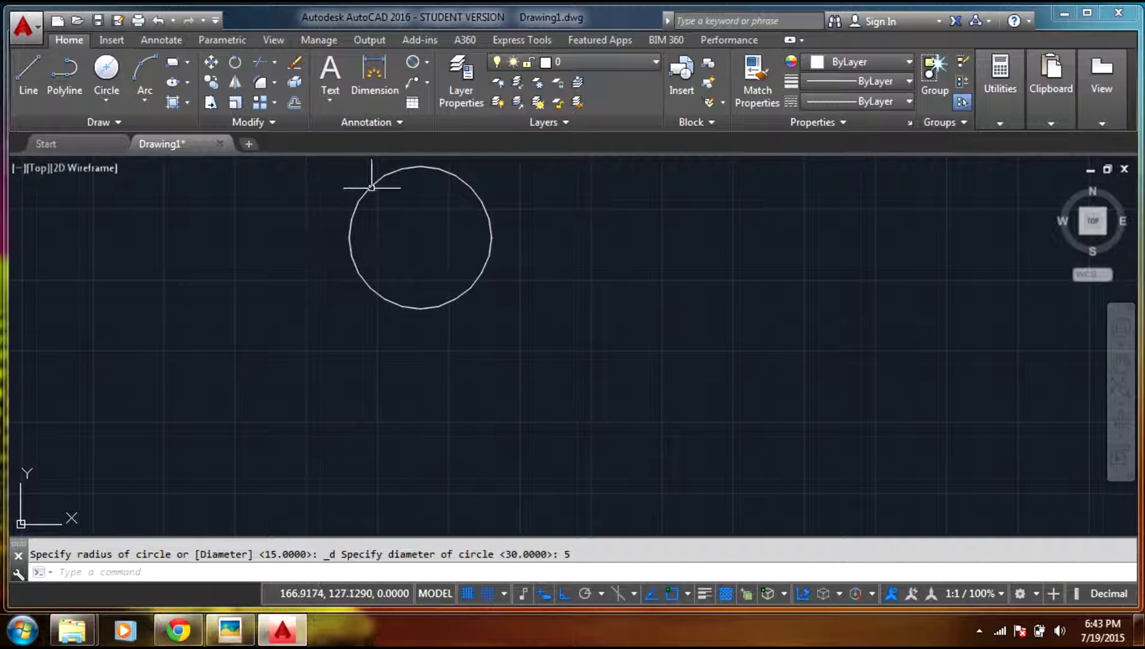
{"action": "left_click", "coordinate": [416, 58]}
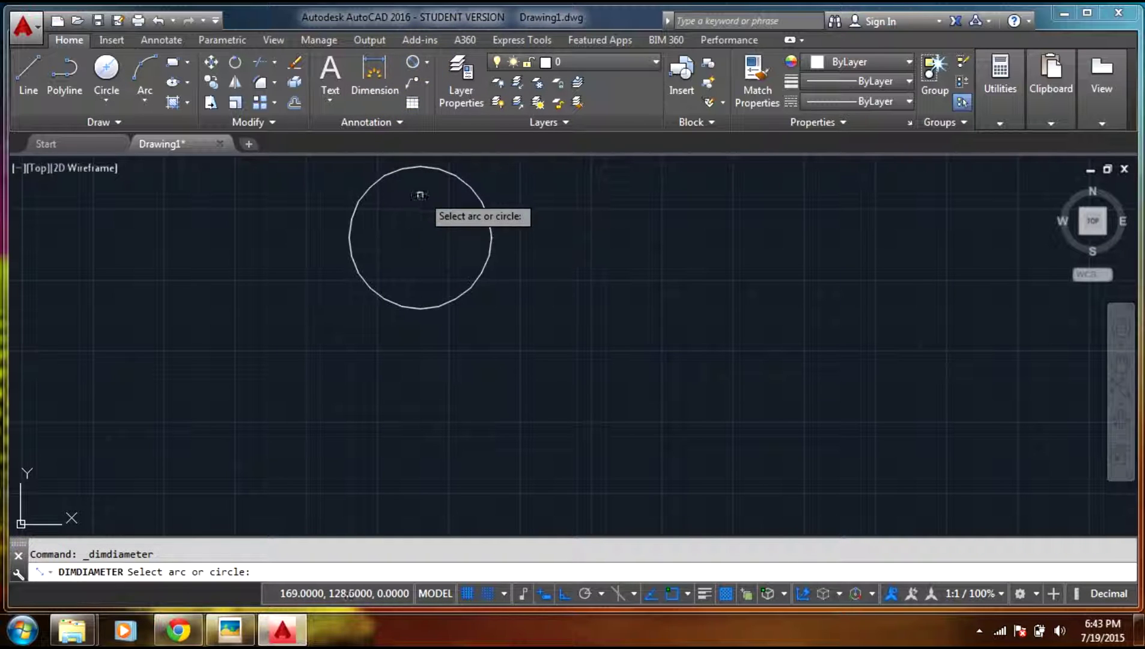
{"action": "left_click", "coordinate": [478, 194]}
{"action": "left_click", "coordinate": [528, 252]}
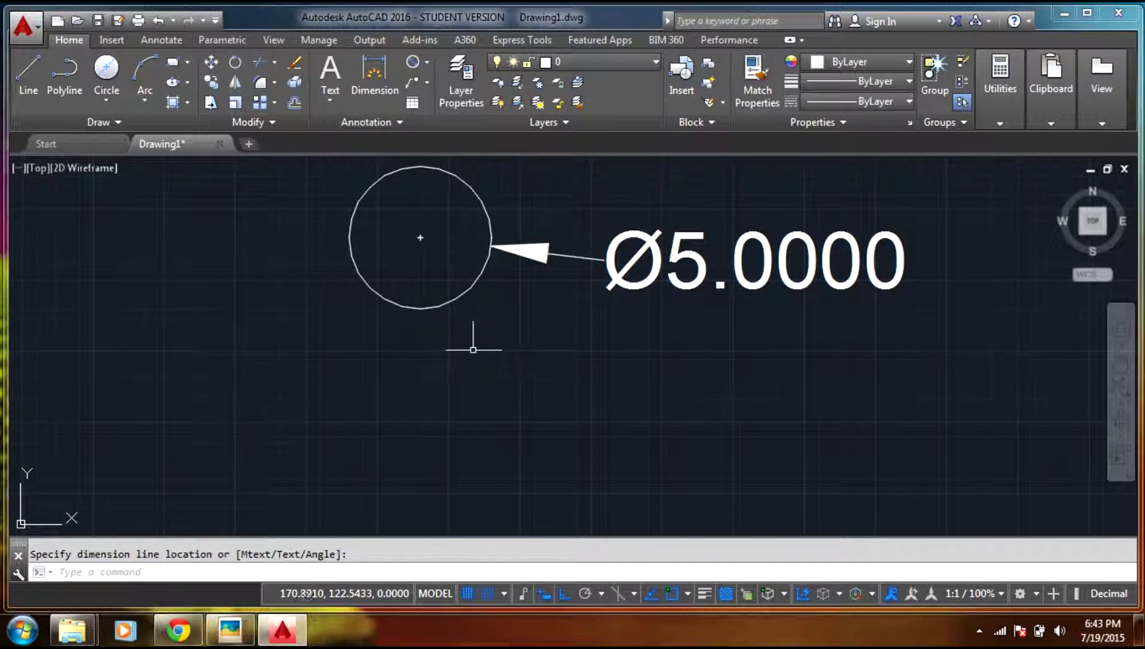
Draw a two-point circle with a horizontal diameter, above and to the right of the dimensioned 5 diameter circle.
{"action": "scroll", "coordinate": [473, 352], "scroll_direction": "down", "scroll_amount": 5}
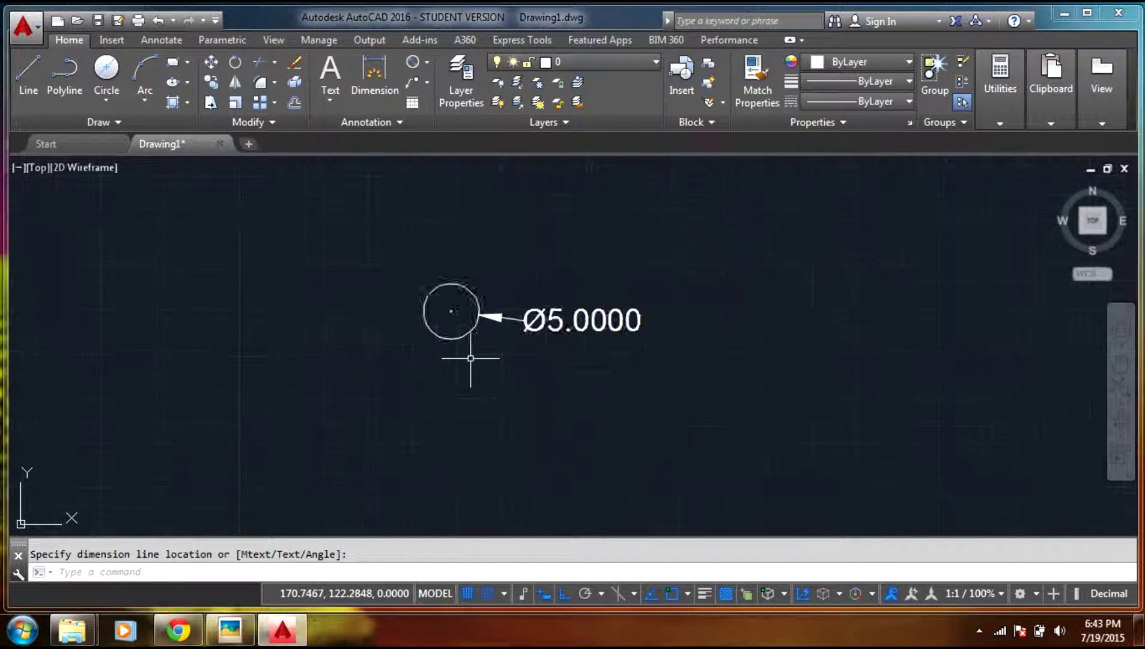
{"action": "left_click", "coordinate": [113, 100]}
{"action": "left_click", "coordinate": [127, 207]}
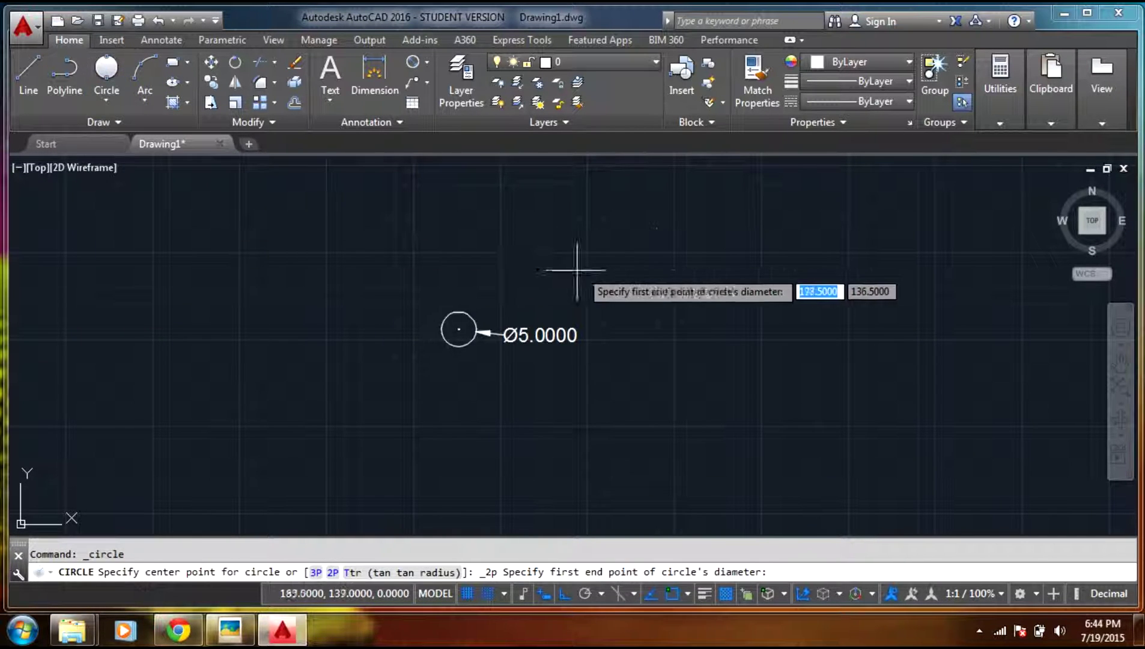
{"action": "left_click", "coordinate": [656, 255]}
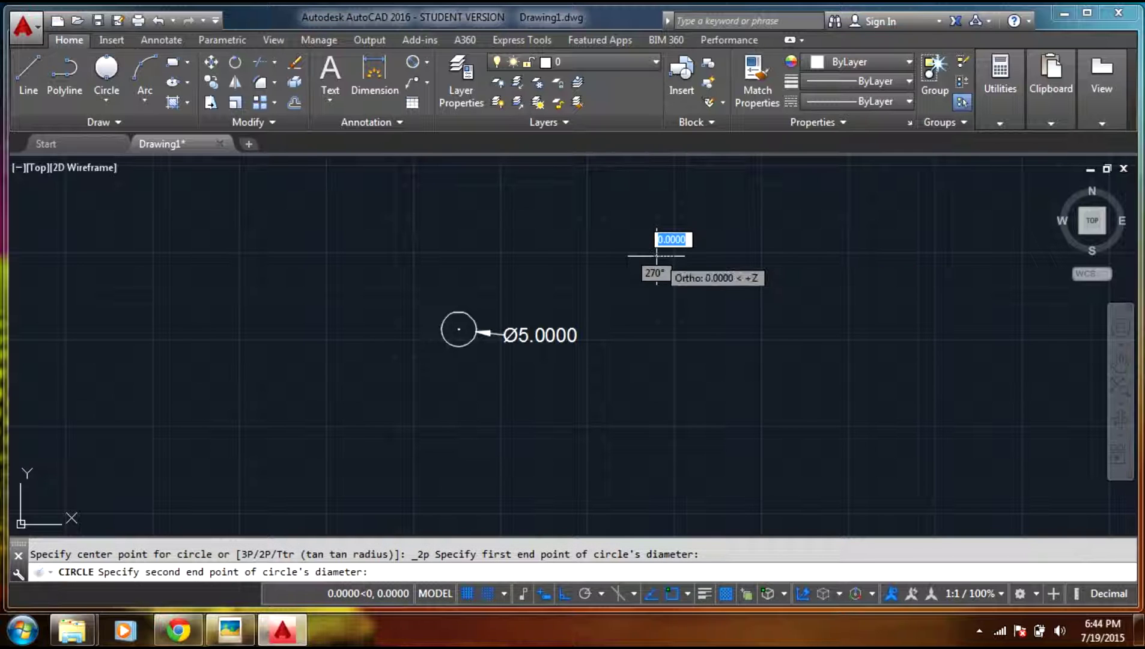
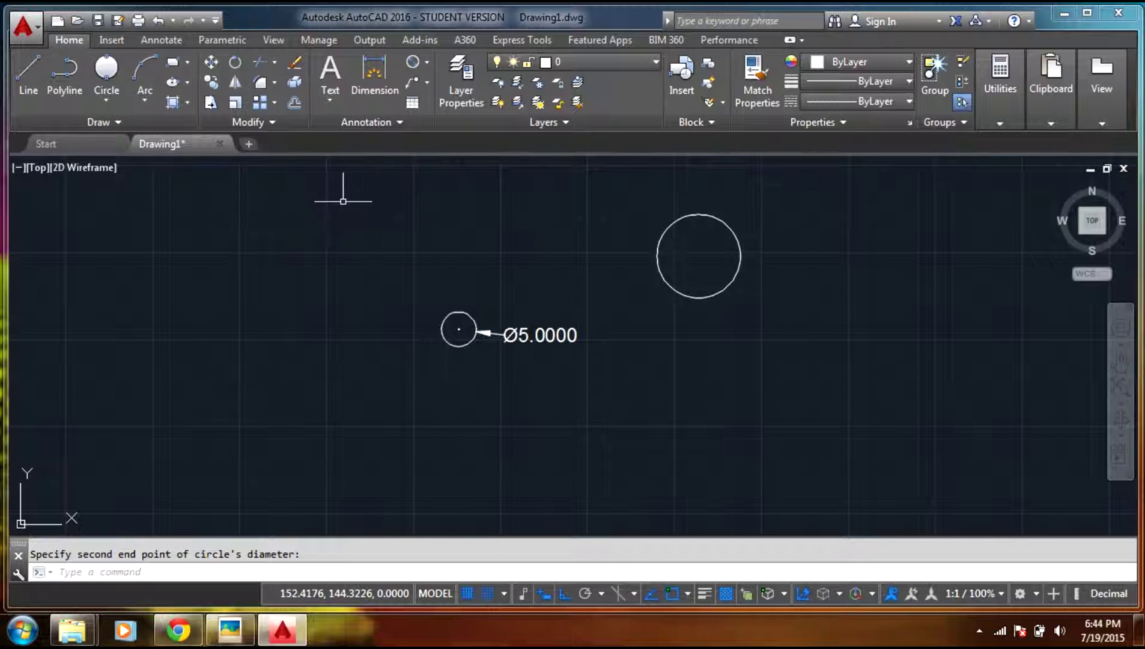
Draw an open three-sided polyline left of the dimensioned 5 diameter circle, going 15 right, 20 down and 15 back left.
{"action": "left_click", "coordinate": [72, 85]}
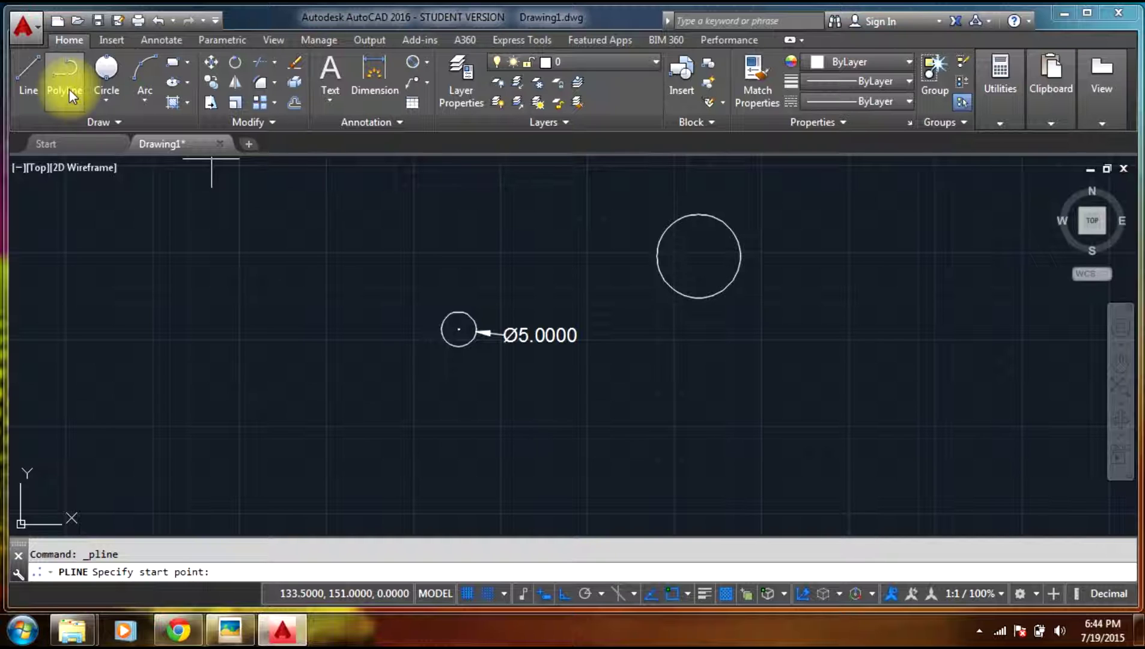
{"action": "left_click", "coordinate": [117, 231]}
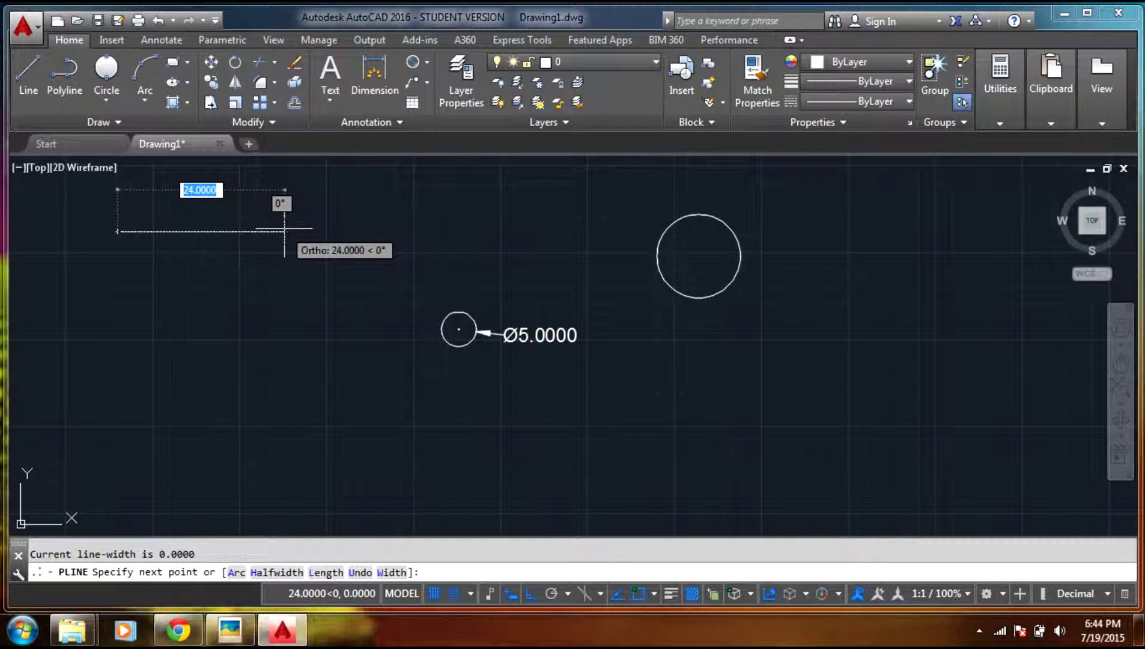
{"action": "type", "text": "15"}
{"action": "key", "text": "Return"}
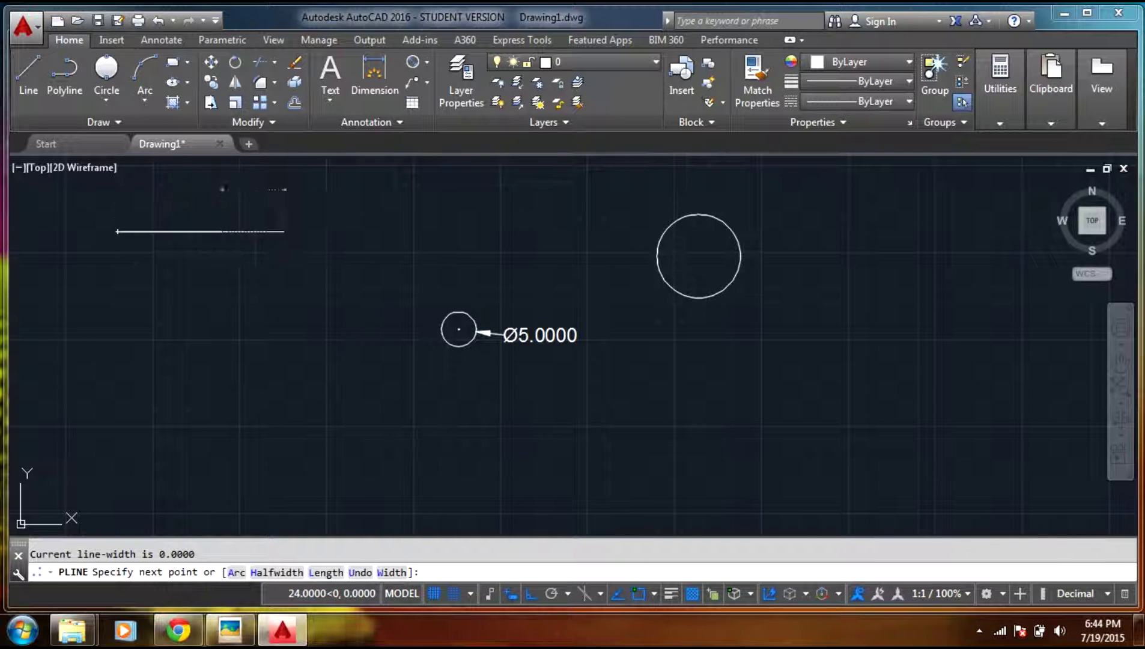
{"action": "type", "text": "20"}
{"action": "key", "text": "Return"}
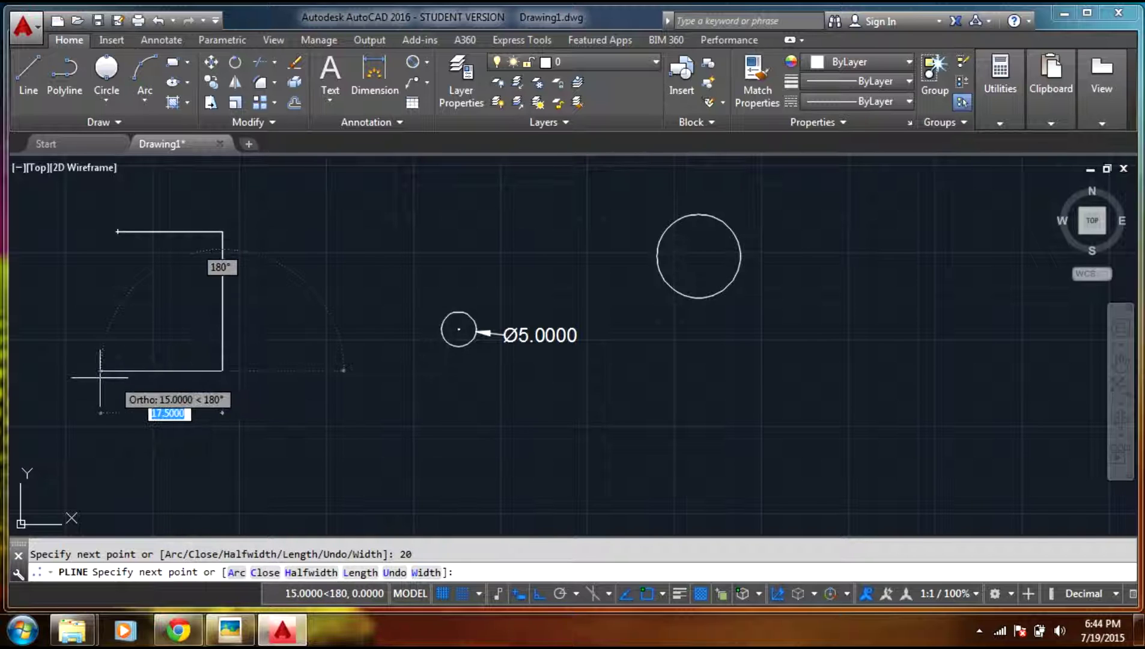
{"action": "type", "text": "15"}
{"action": "key", "text": "Return"}
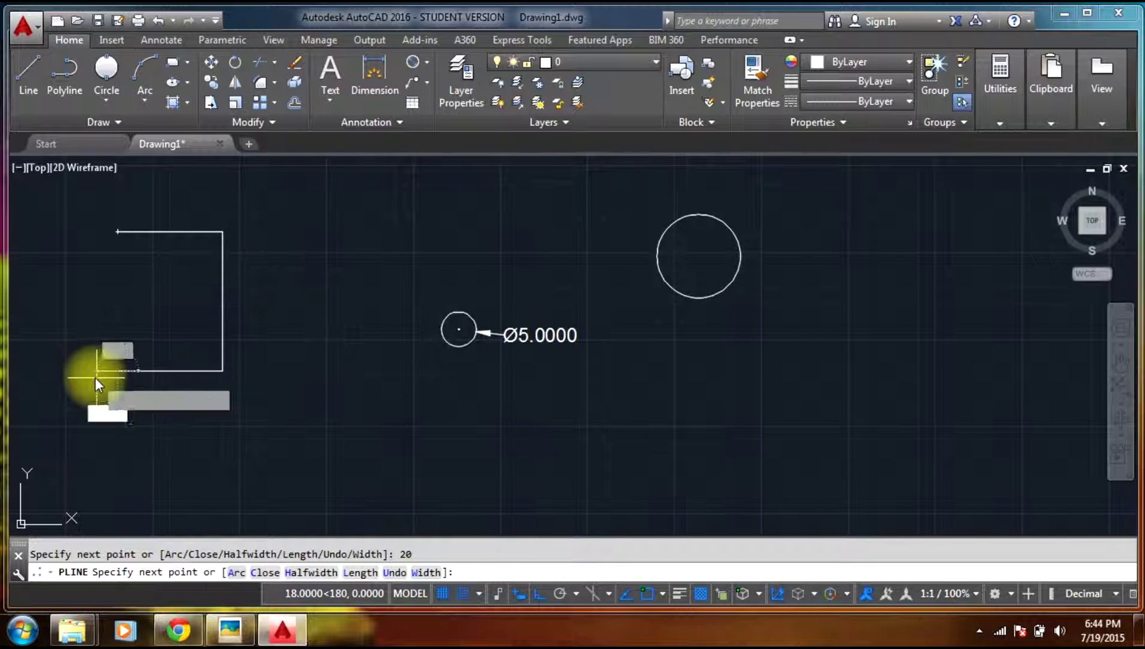
{"action": "type", "text": "0"}
{"action": "key", "text": "Return"}
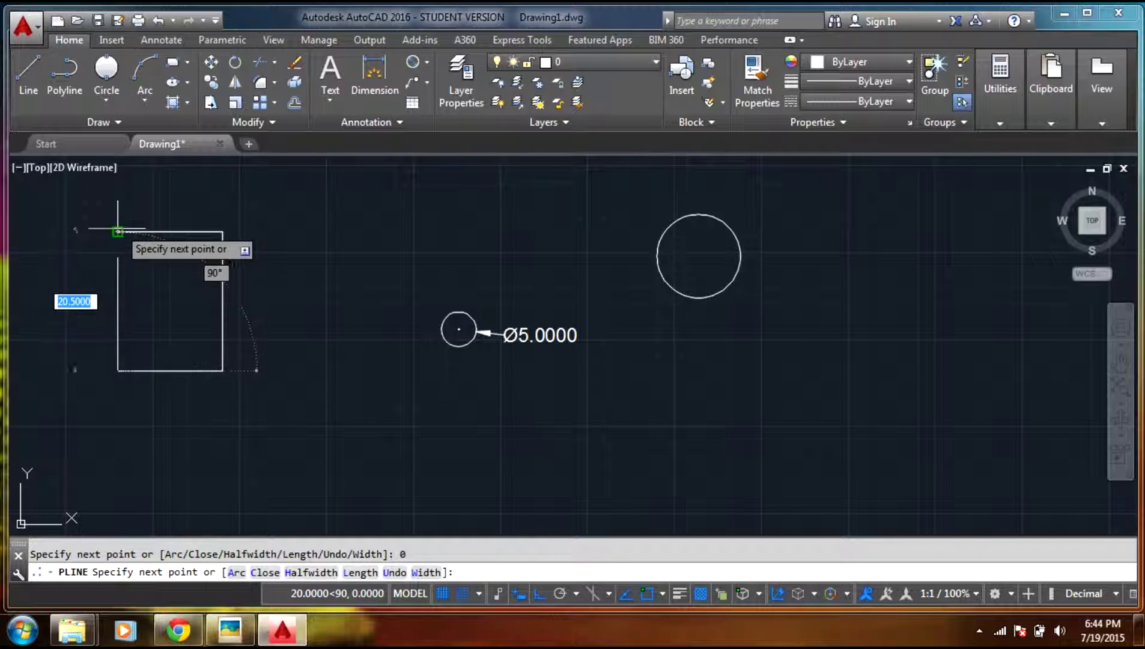
{"action": "key", "text": "Escape"}
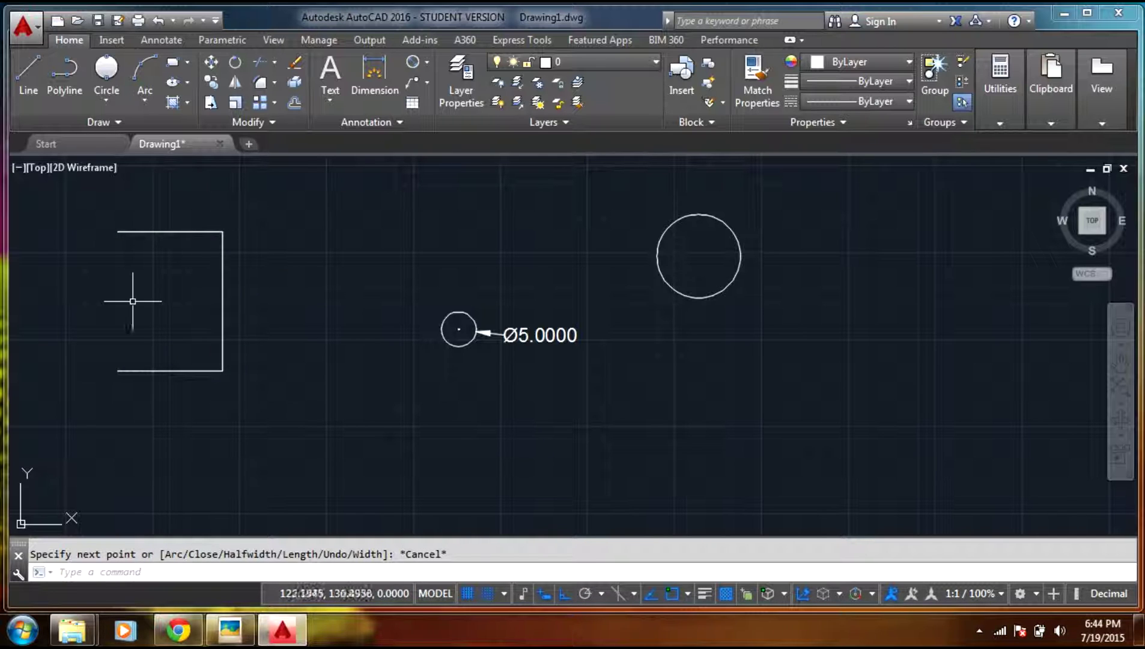
{"action": "left_click", "coordinate": [169, 231]}
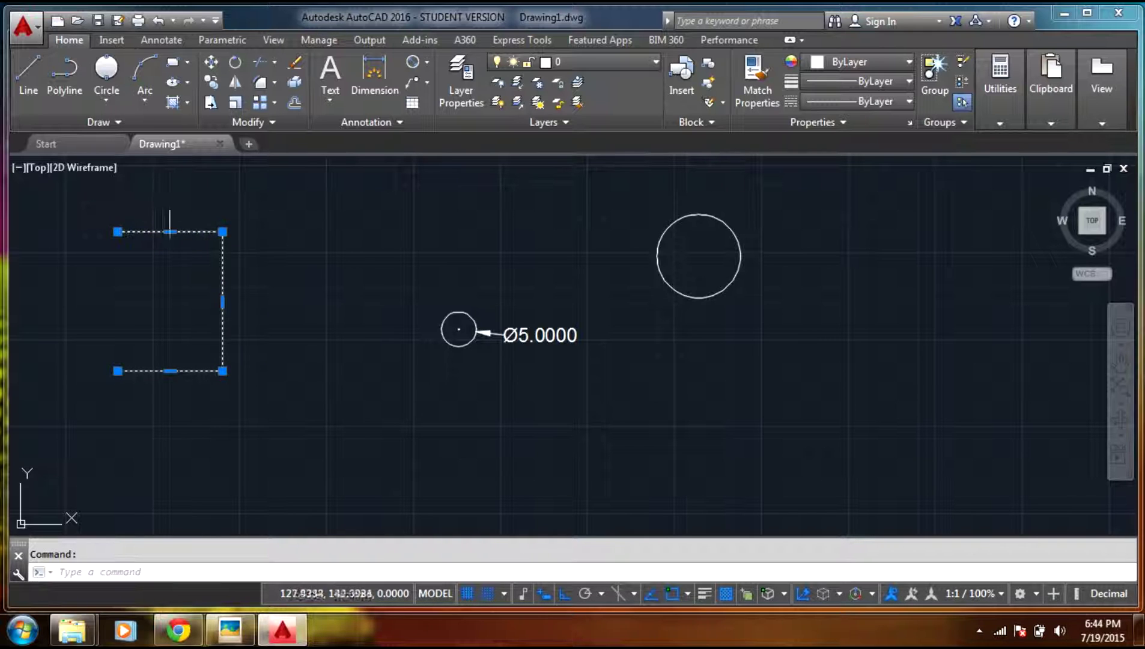
{"action": "key", "text": "Escape"}
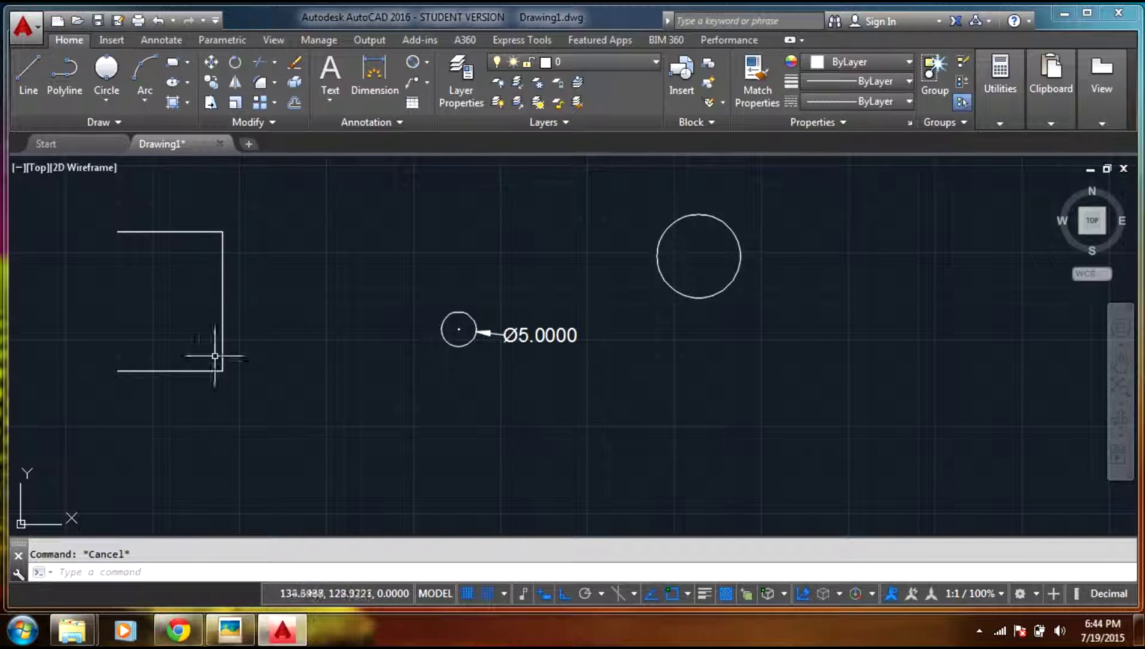
Draw the same open shape with separate lines, 15 right, 20 down and 15 left, between the polyline and the dimensioned circle.
{"action": "left_click", "coordinate": [25, 89]}
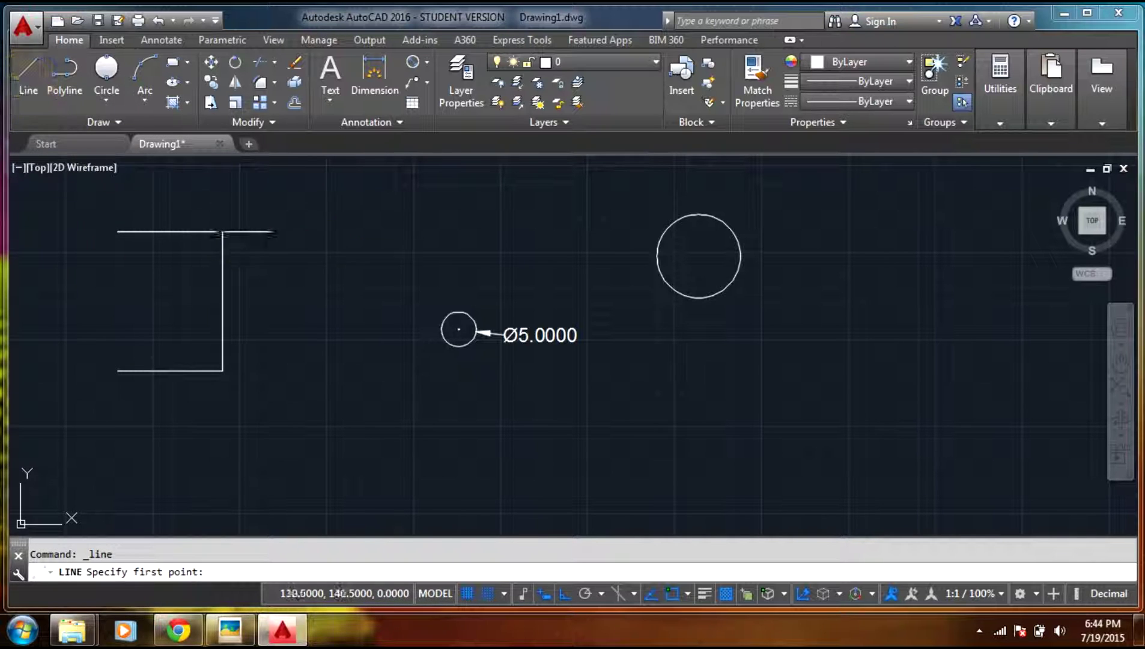
{"action": "left_click", "coordinate": [263, 232]}
{"action": "left_click", "coordinate": [403, 251]}
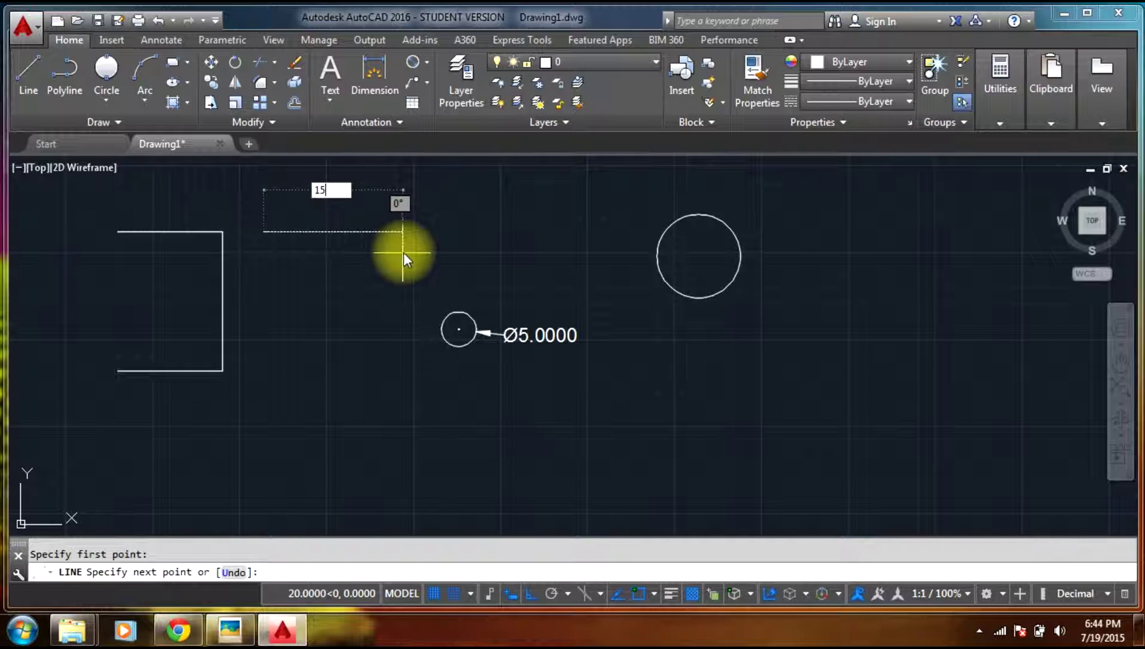
{"action": "type", "text": "15"}
{"action": "key", "text": "Return"}
{"action": "type", "text": "2"}
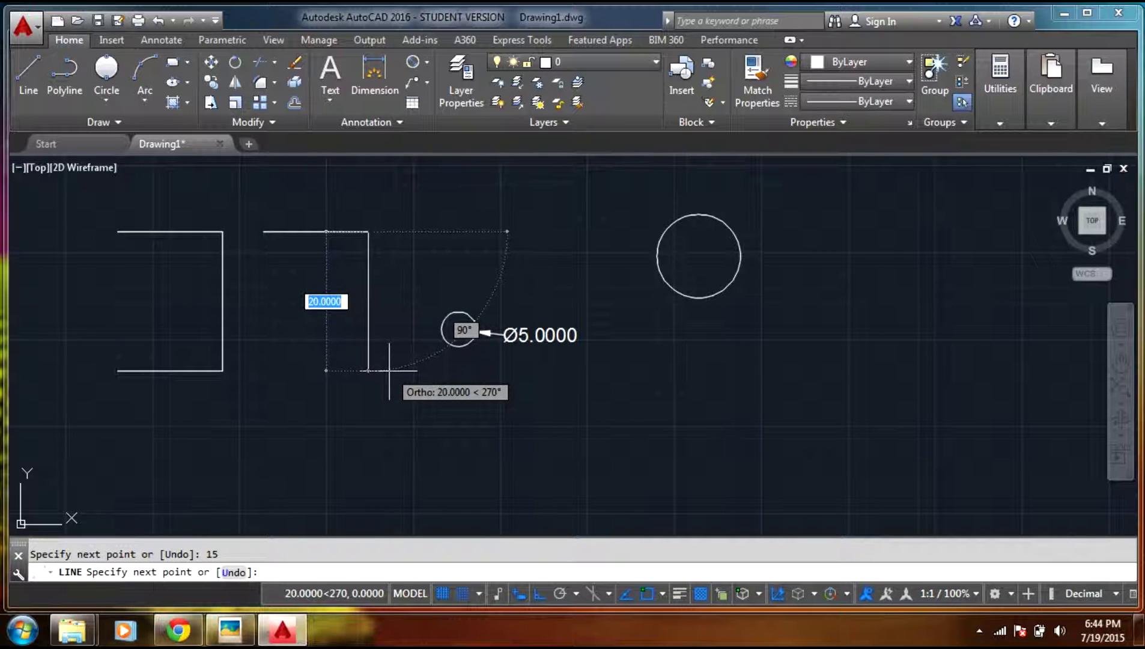
{"action": "type", "text": "0"}
{"action": "key", "text": "Return"}
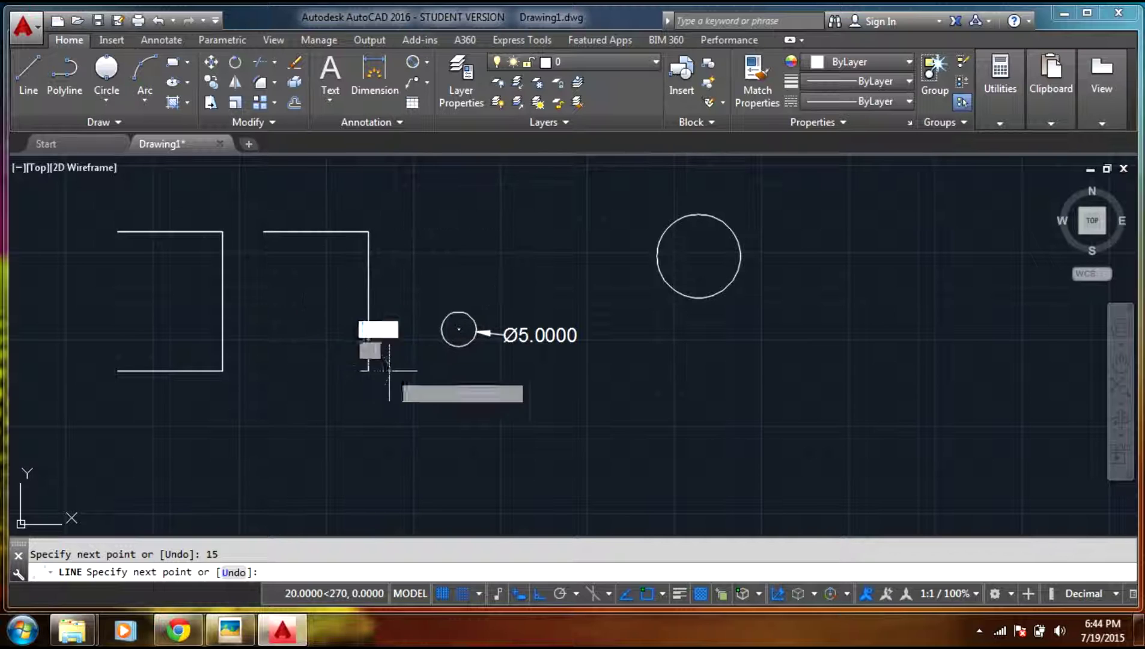
{"action": "type", "text": "15"}
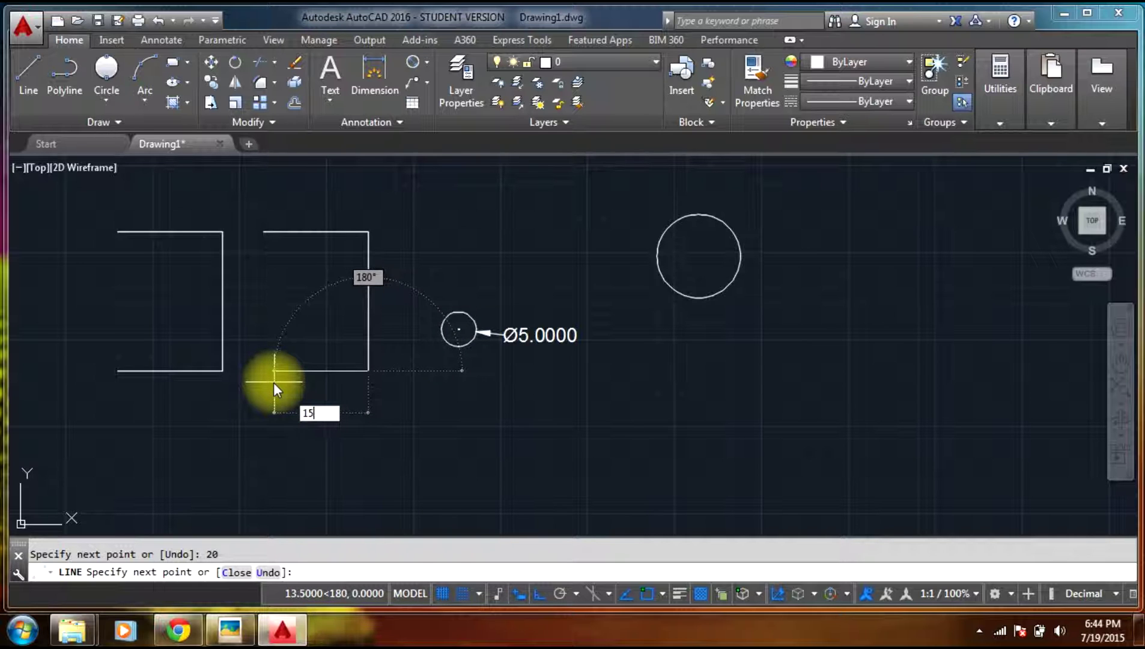
{"action": "key", "text": "Return"}
{"action": "key", "text": "Escape"}
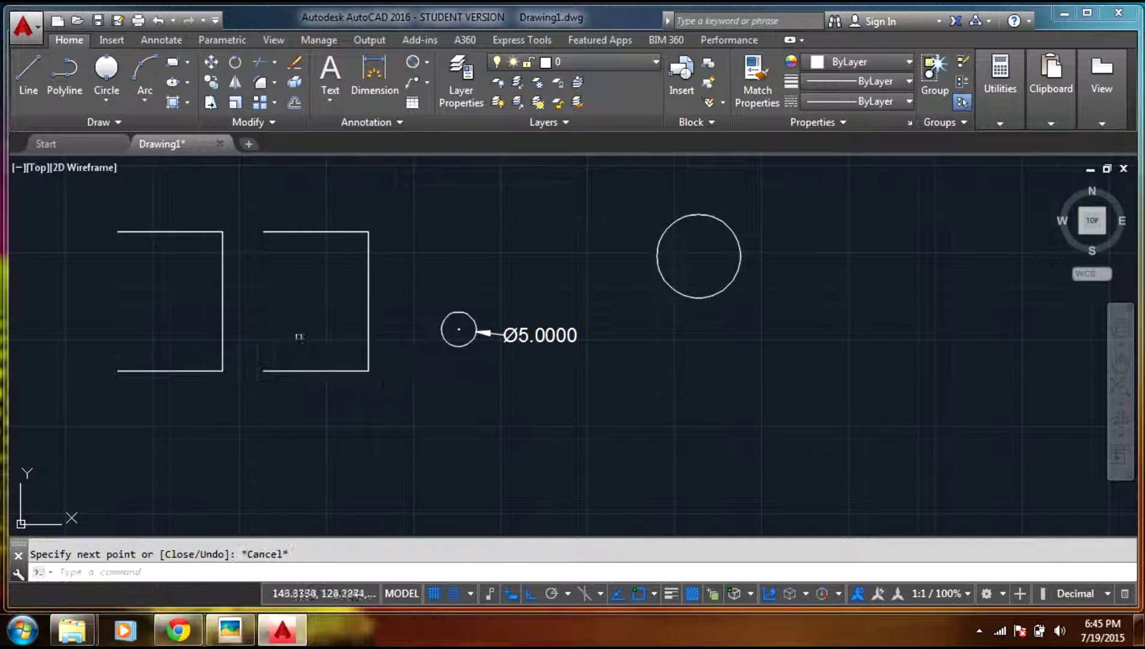
Select individual segments of the line-drawn shape, clear them, and select the polyline to compare how the two shapes are selected.
{"action": "left_click", "coordinate": [314, 233]}
{"action": "left_click", "coordinate": [368, 286]}
{"action": "left_click", "coordinate": [334, 295]}
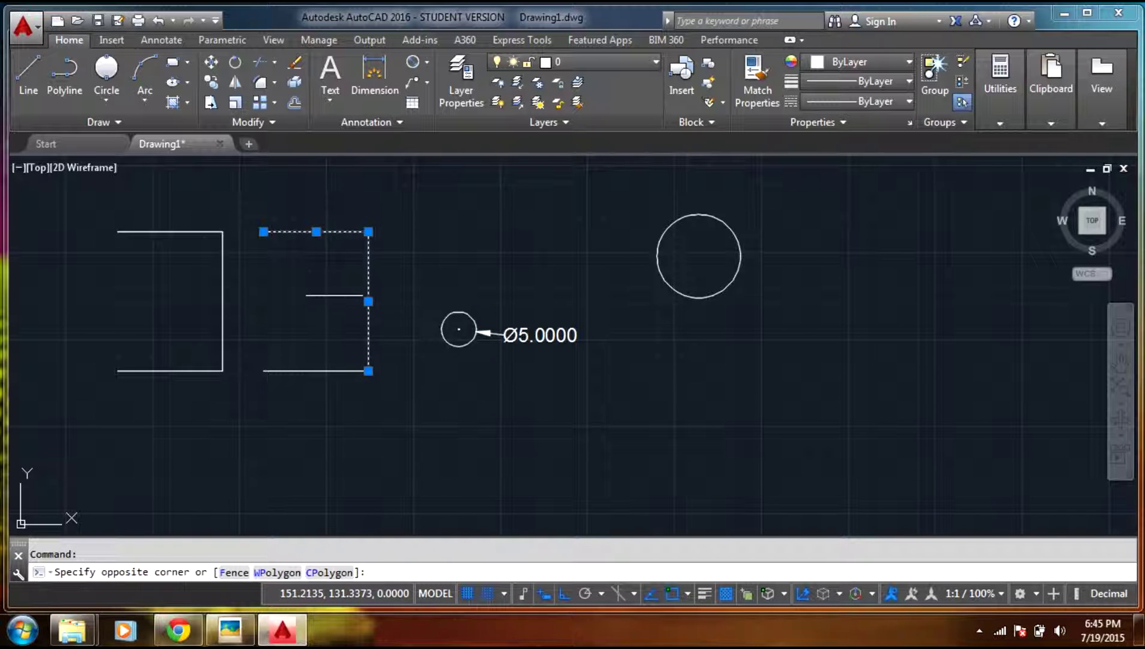
{"action": "key", "text": "Escape"}
{"action": "key", "text": "Escape"}
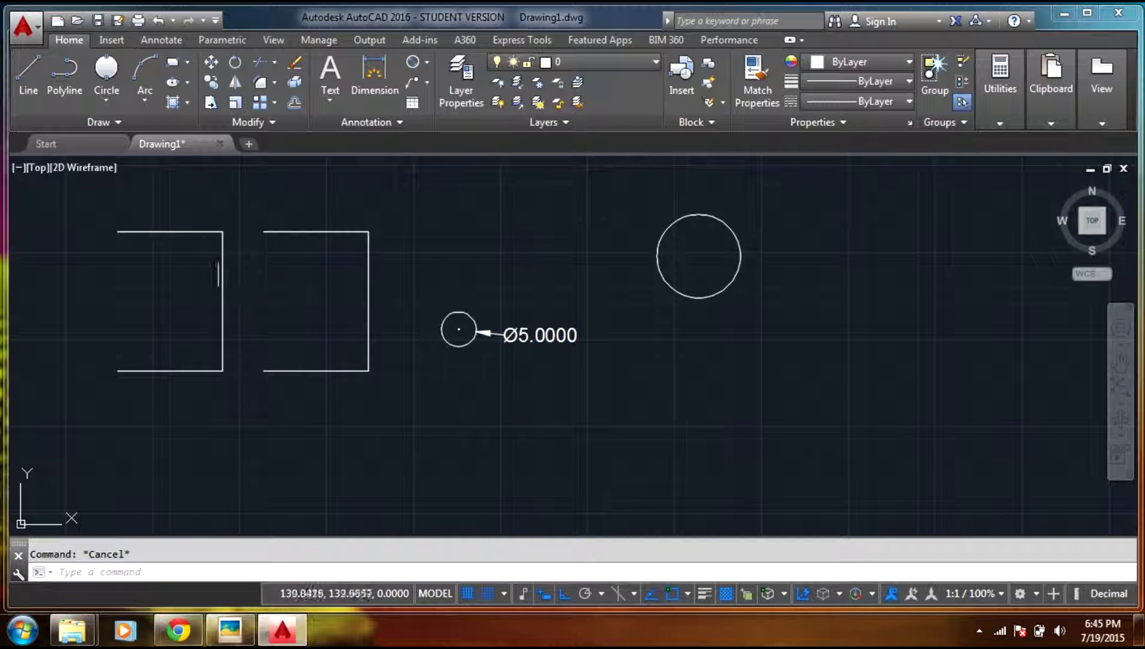
{"action": "left_click", "coordinate": [190, 231]}
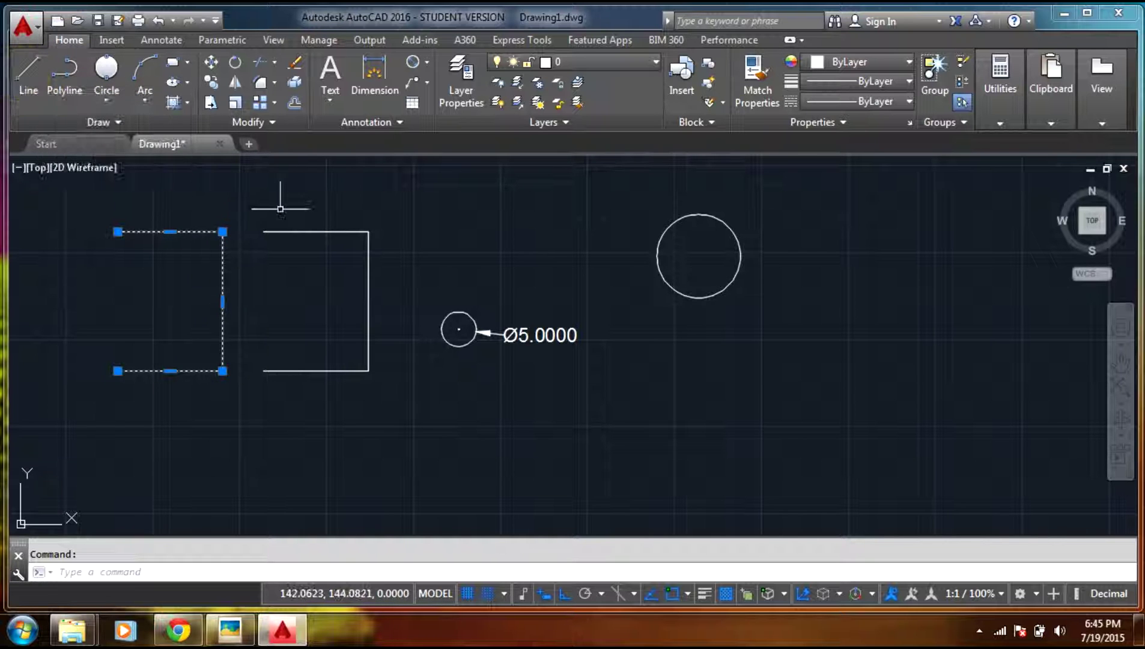
{"action": "scroll", "coordinate": [332, 245], "scroll_direction": "down", "scroll_amount": 5}
{"action": "scroll", "coordinate": [332, 245], "scroll_direction": "down", "scroll_amount": 3}
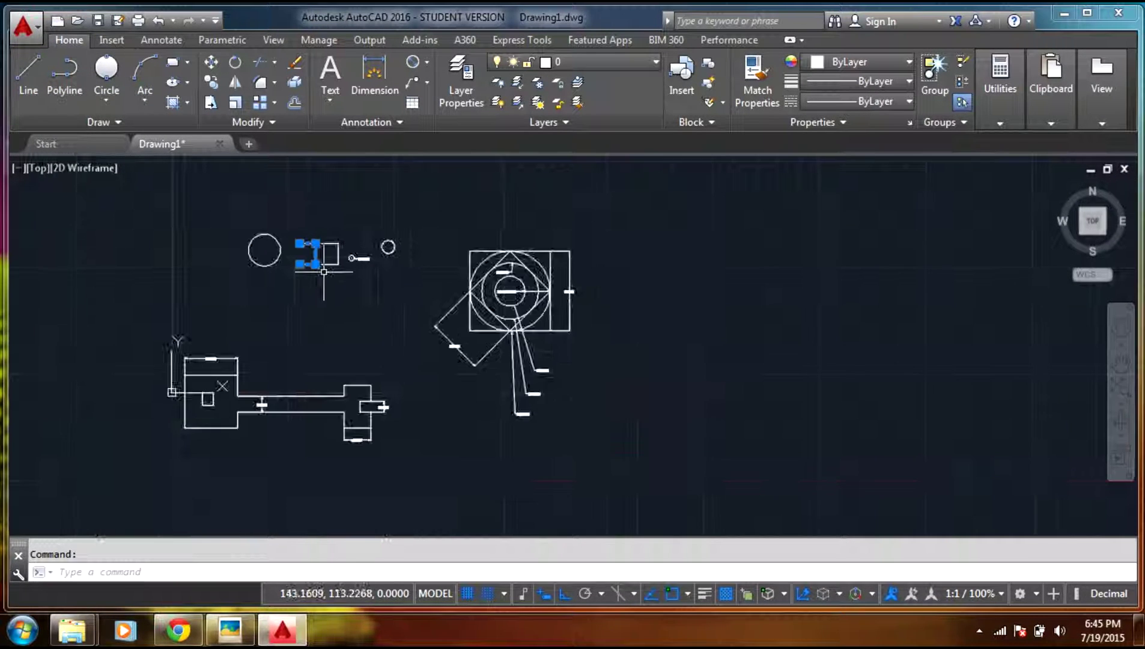